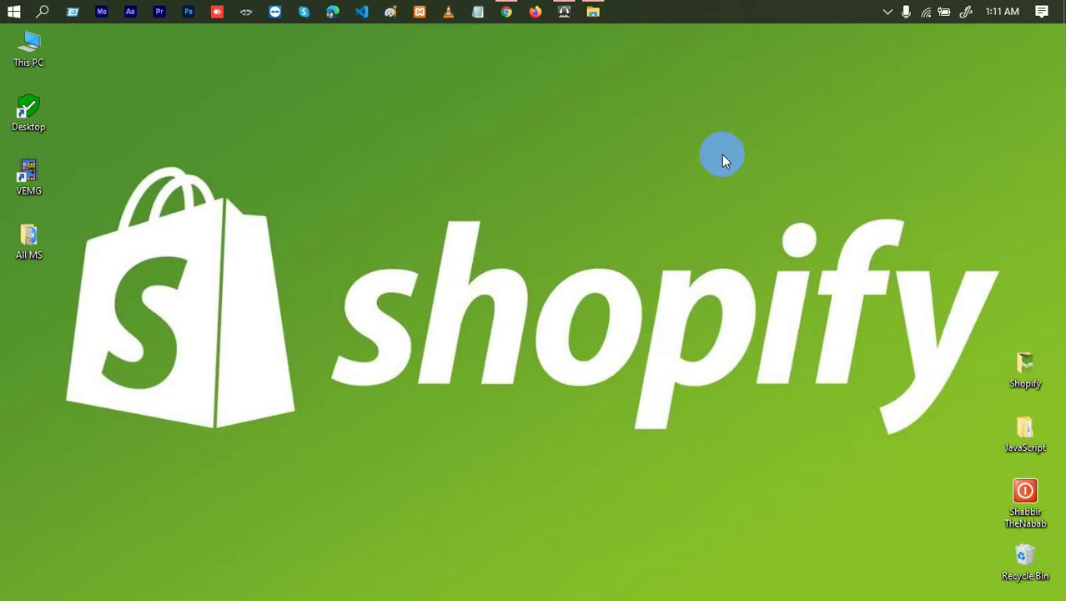
# - Switch to Chrome and open the store's All products page from the Bor Bow collection
pyautogui.click(509, 12)
pyautogui.scroll(-10, 246, 304)
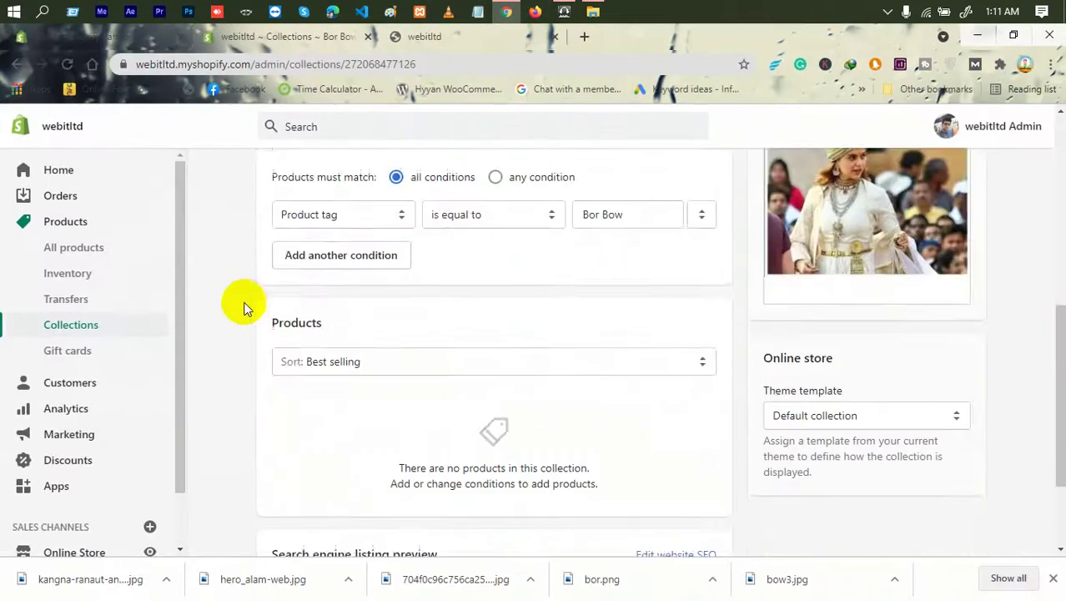
pyautogui.scroll(10, 468, 306)
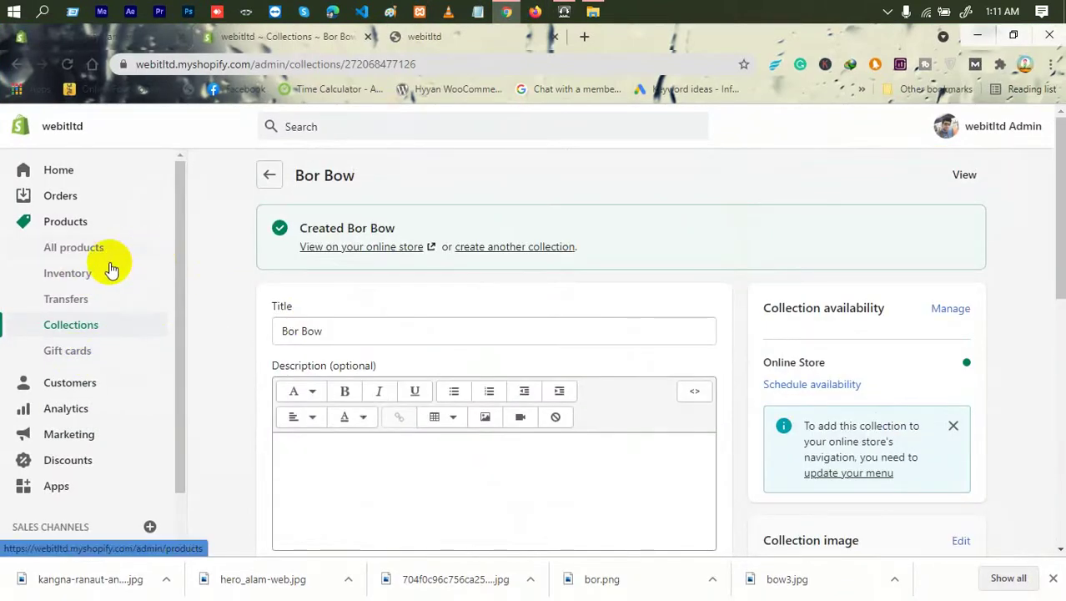
pyautogui.click(75, 257)
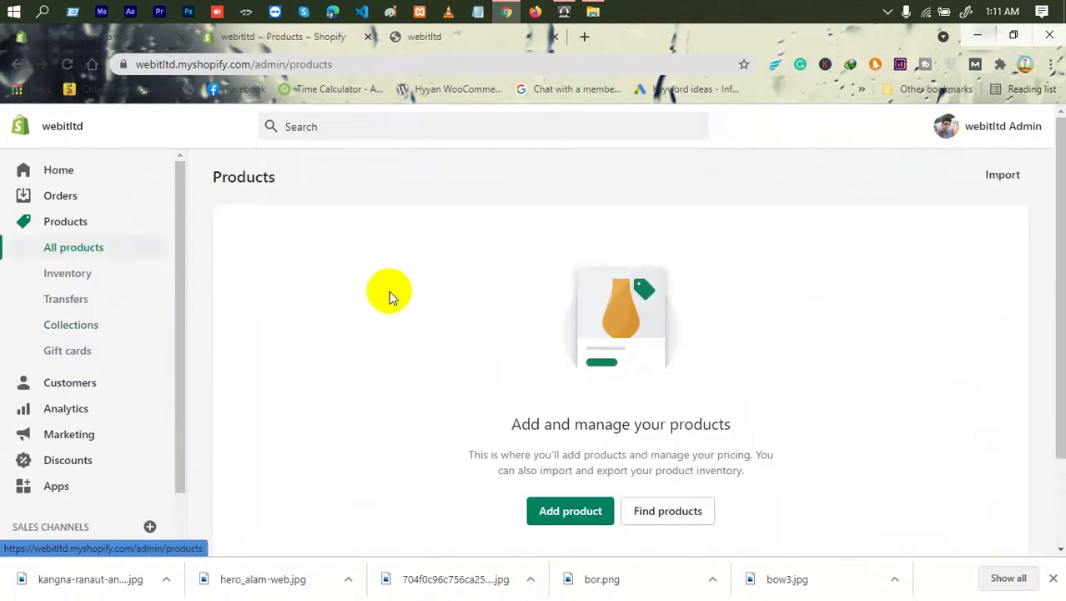
pyautogui.scroll(-2, 471, 357)
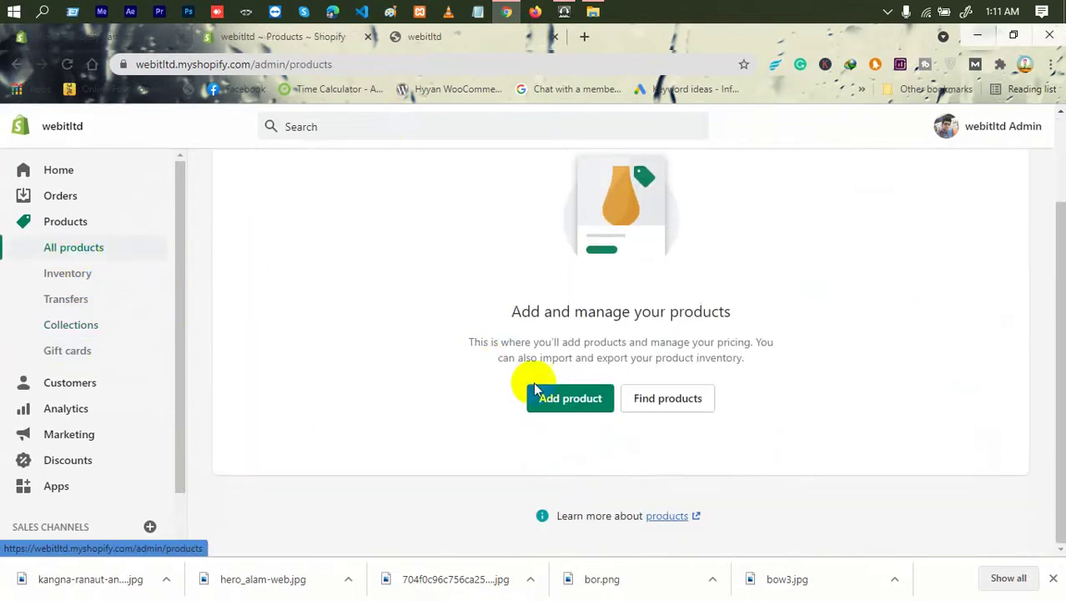
pyautogui.scroll(2, 583, 404)
pyautogui.scroll(-1, 584, 404)
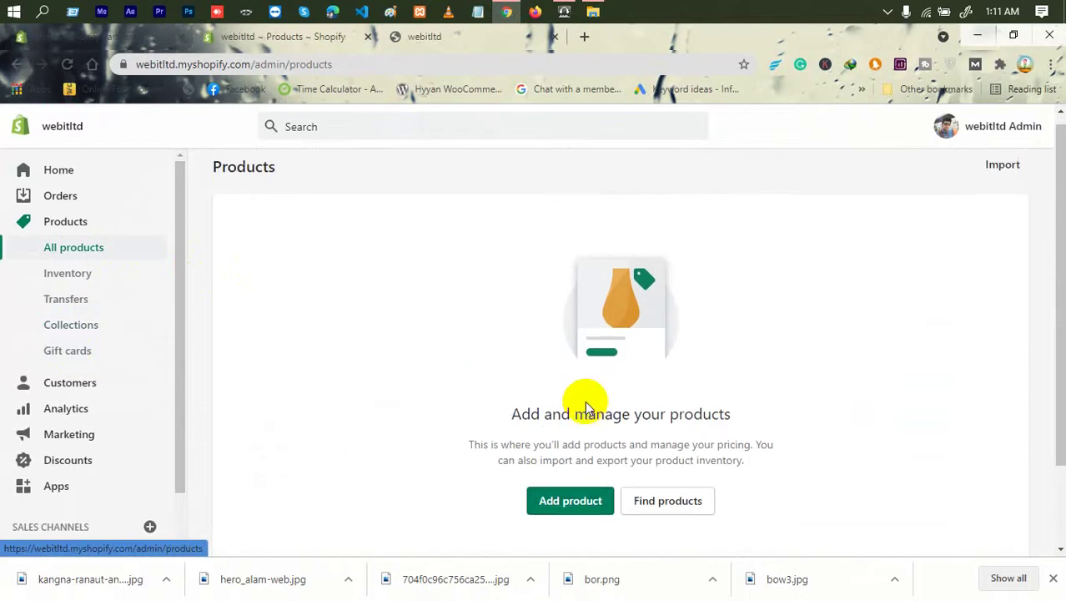
pyautogui.scroll(2, 659, 405)
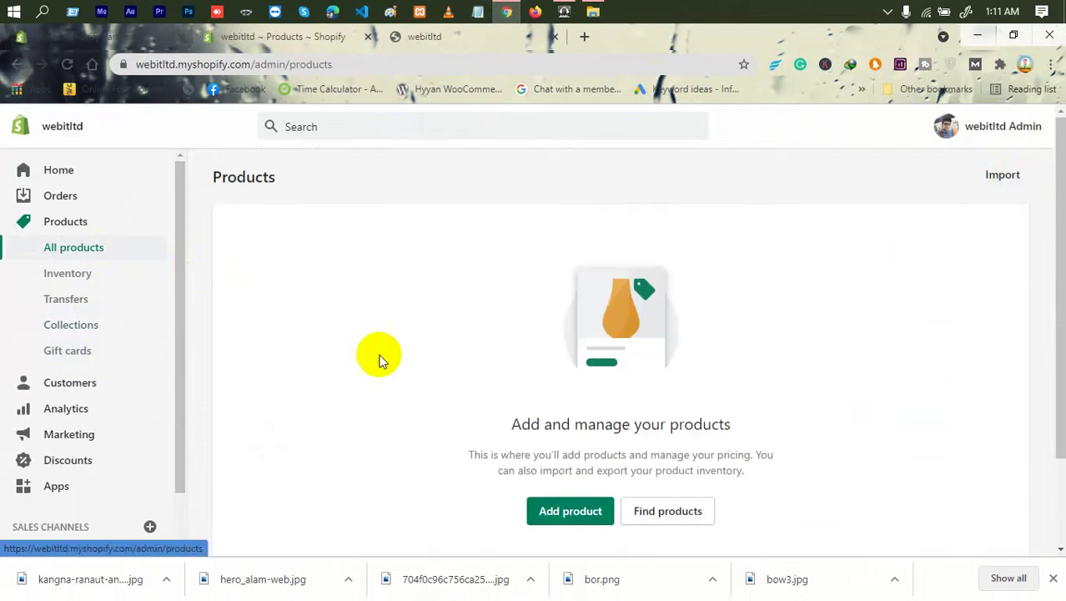
pyautogui.scroll(-2, 400, 363)
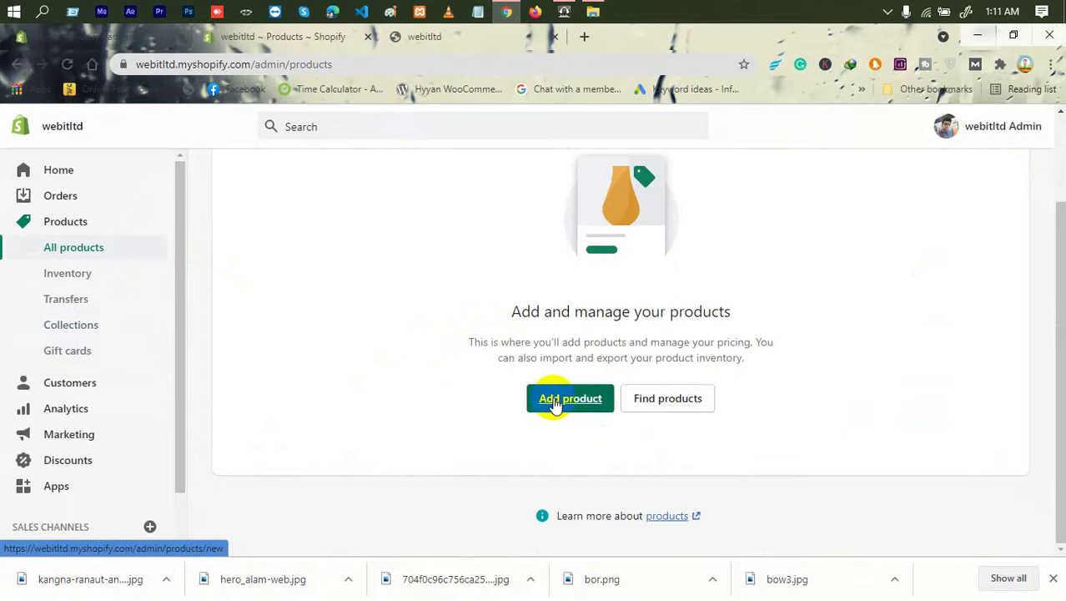
pyautogui.scroll(2, 500, 325)
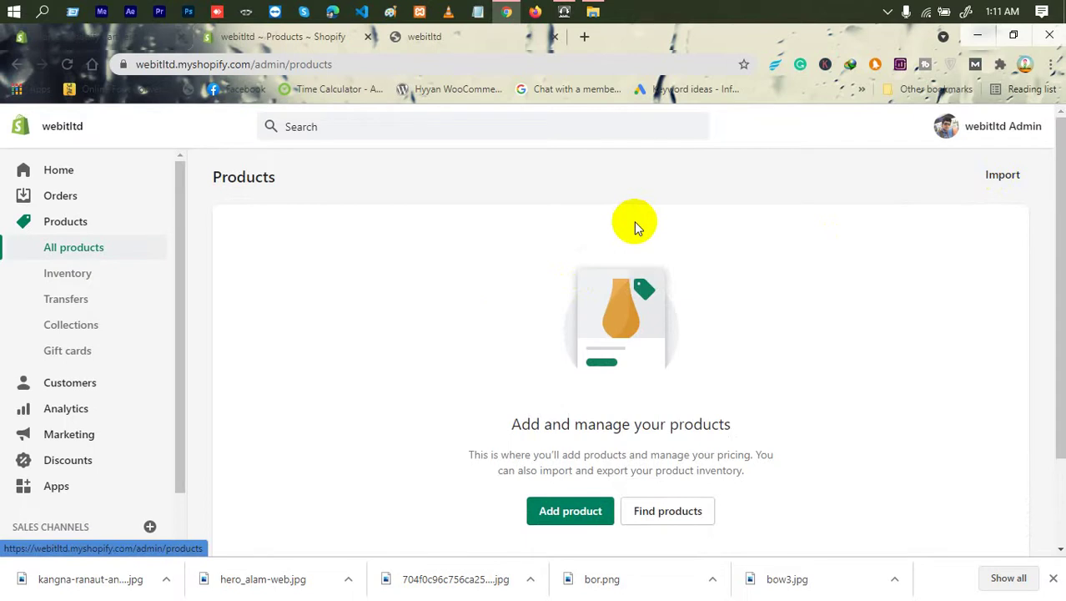
# - Inspect the CSV product import dialog and its file picker, and leave both without importing anything
pyautogui.click(997, 182)
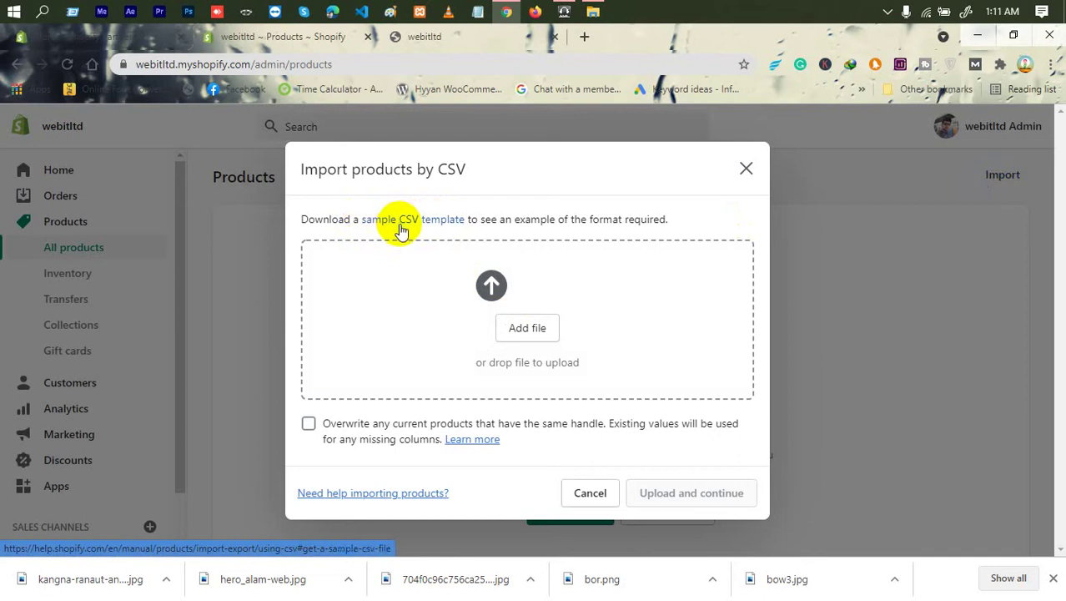
pyautogui.click(527, 329)
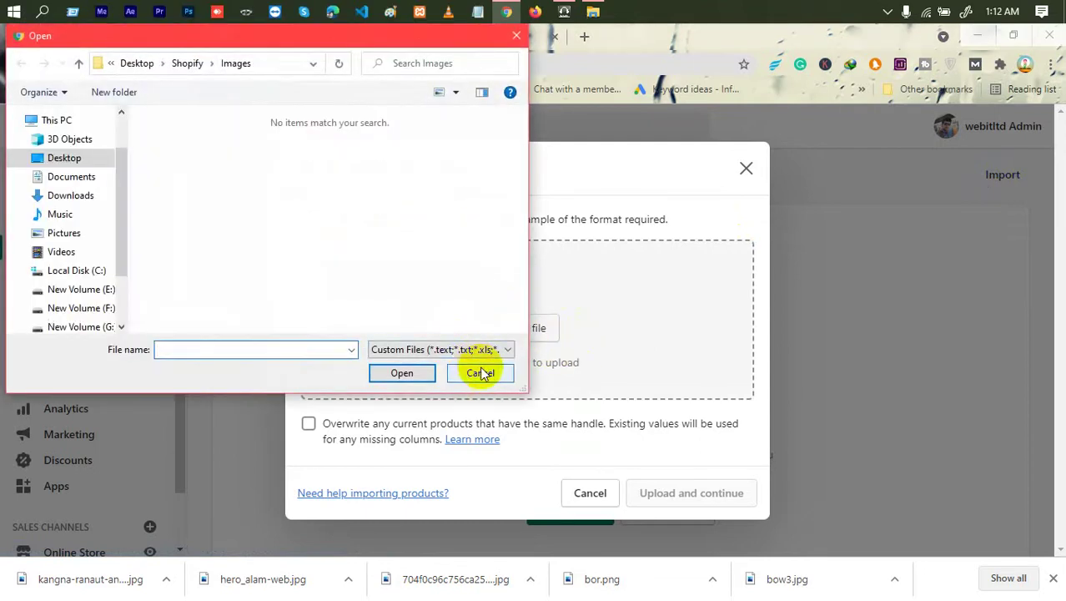
pyautogui.click(479, 372)
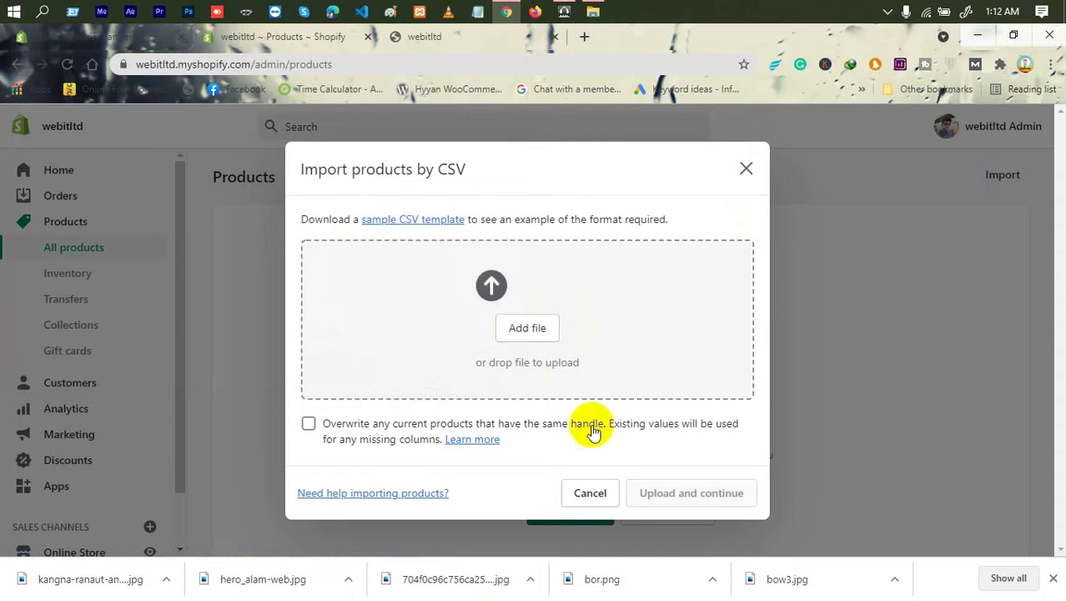
pyautogui.click(590, 493)
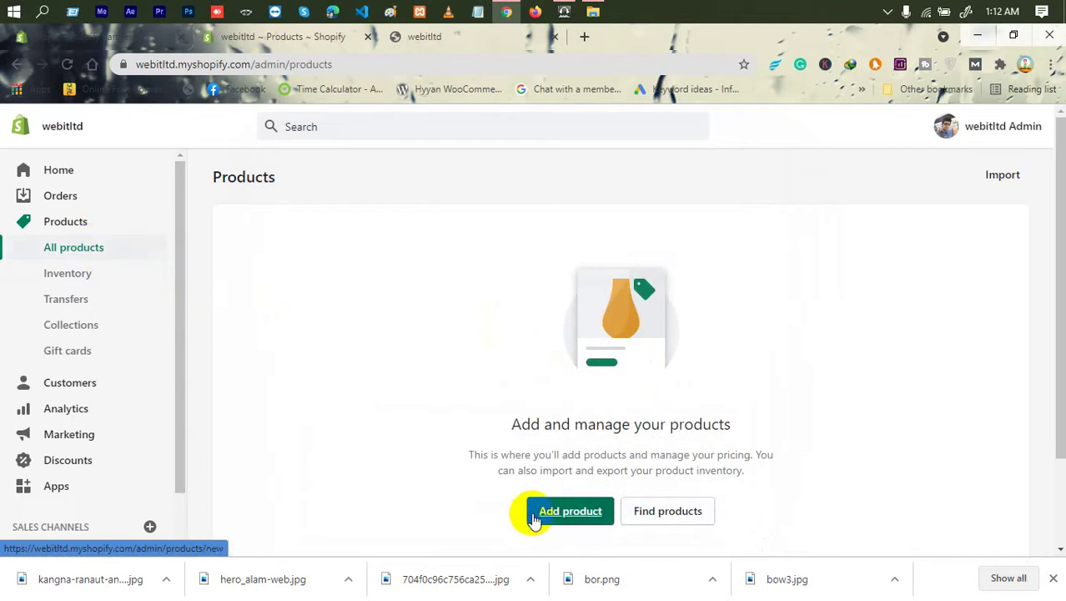
# - View the product sourcing article offered for finding products, and close it to return to the Products page
pyautogui.click(659, 509)
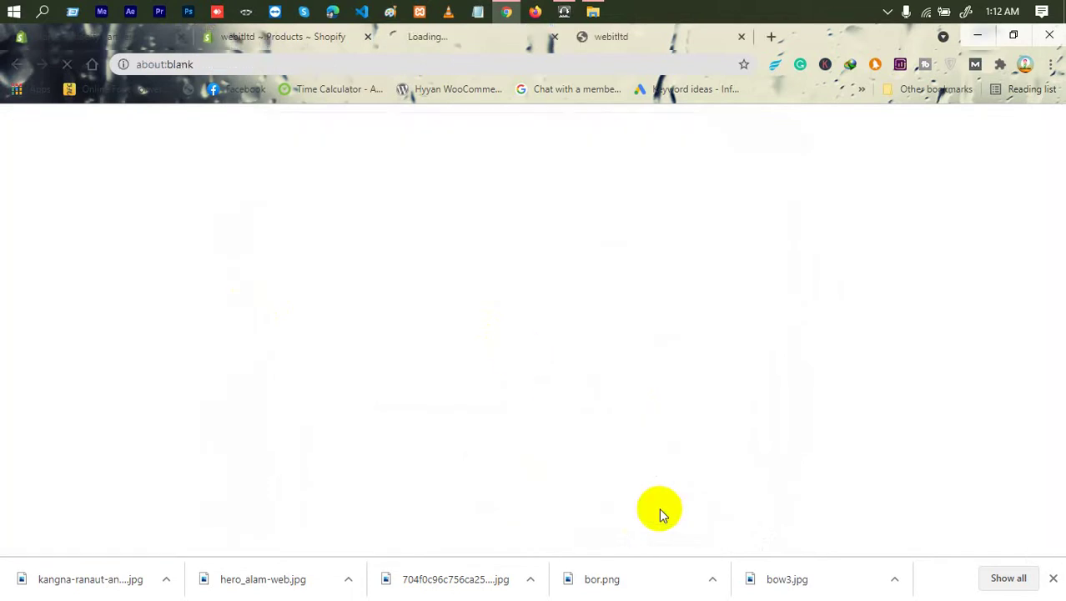
pyautogui.scroll(-15, 374, 389)
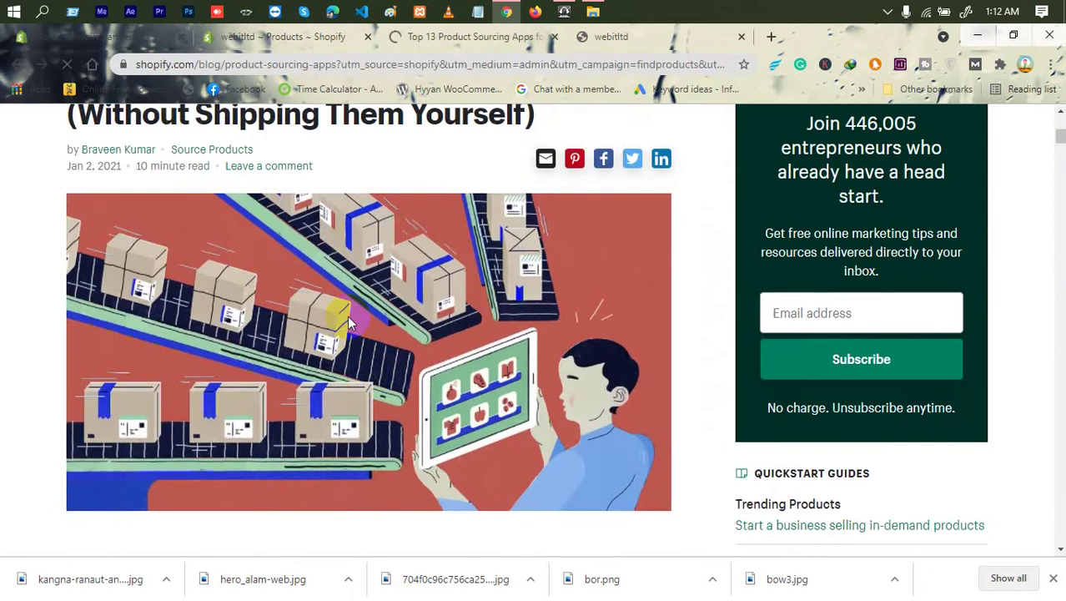
pyautogui.scroll(15, 352, 303)
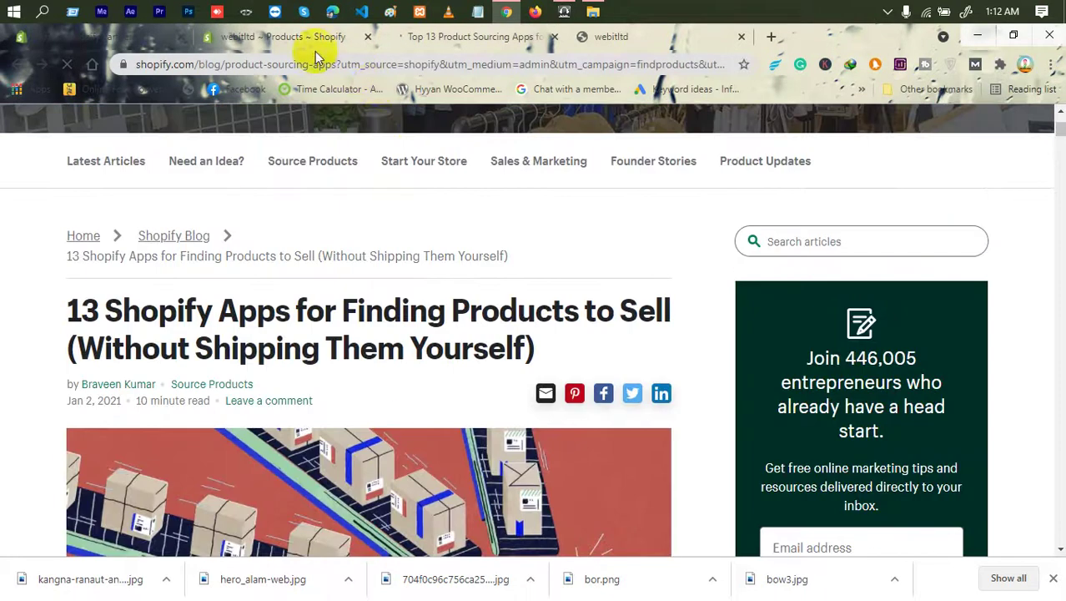
pyautogui.click(275, 37)
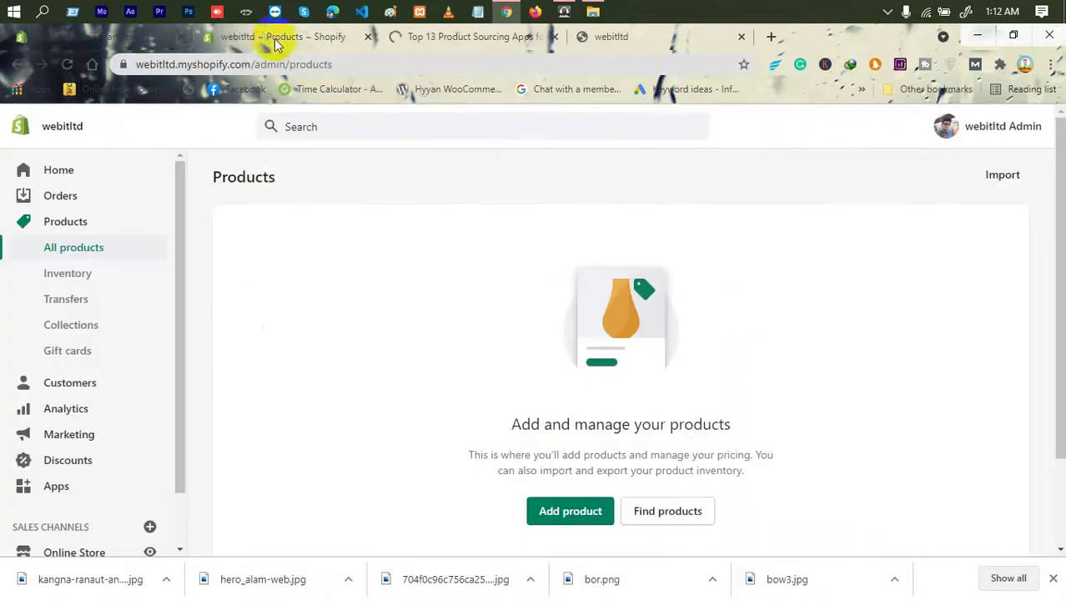
pyautogui.click(554, 37)
# - Start a new product from the Products page and focus its title
pyautogui.scroll(-2, 561, 421)
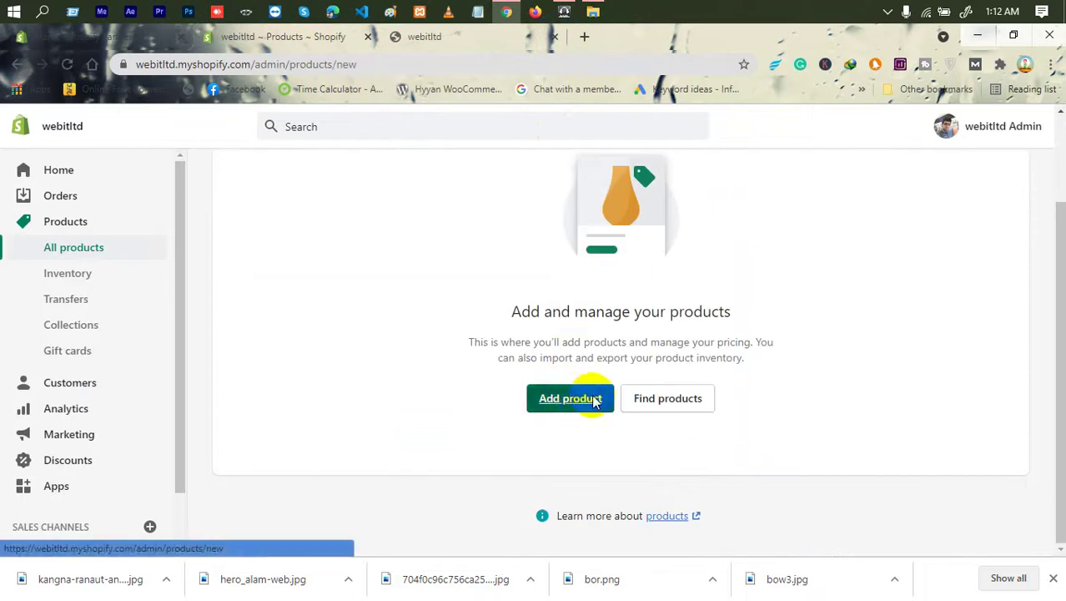
pyautogui.click(575, 398)
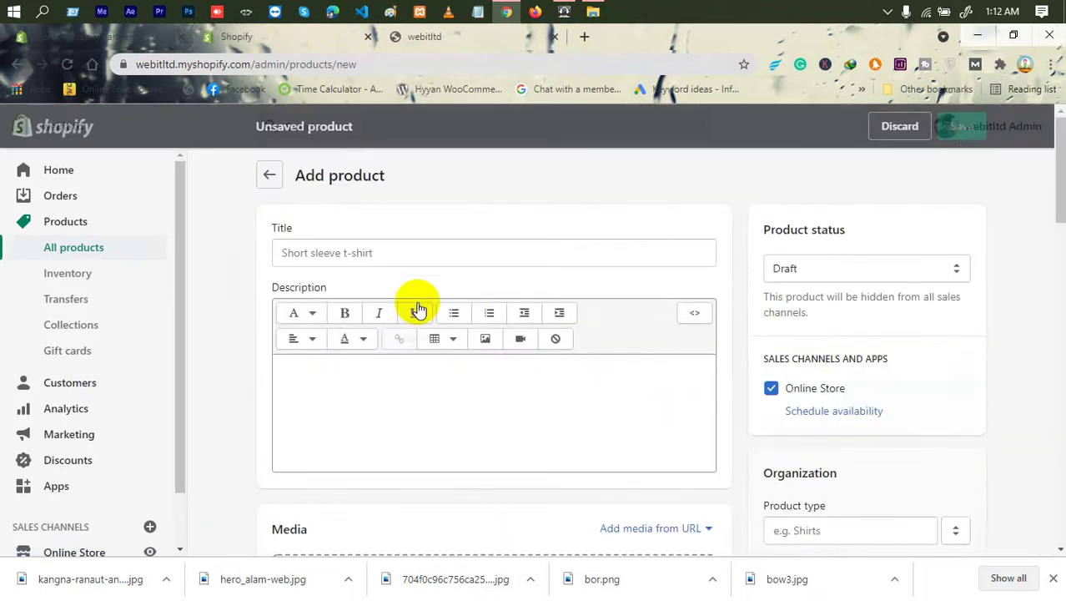
pyautogui.click(410, 254)
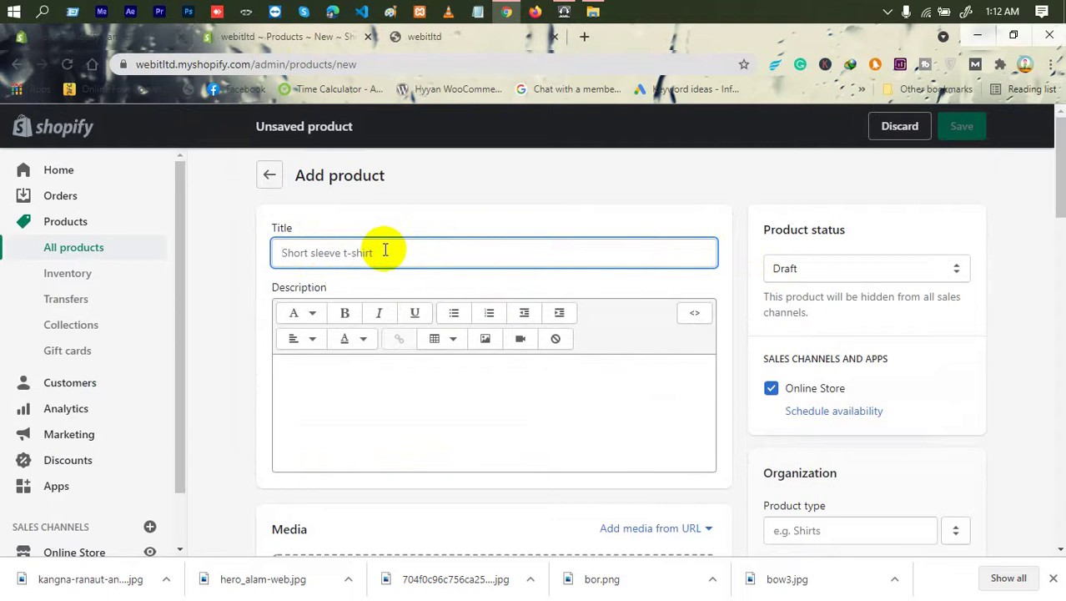
# - Examine the new product form's organization, tags, status, media, pricing and inventory sections without changing anything
pyautogui.scroll(-3, 719, 368)
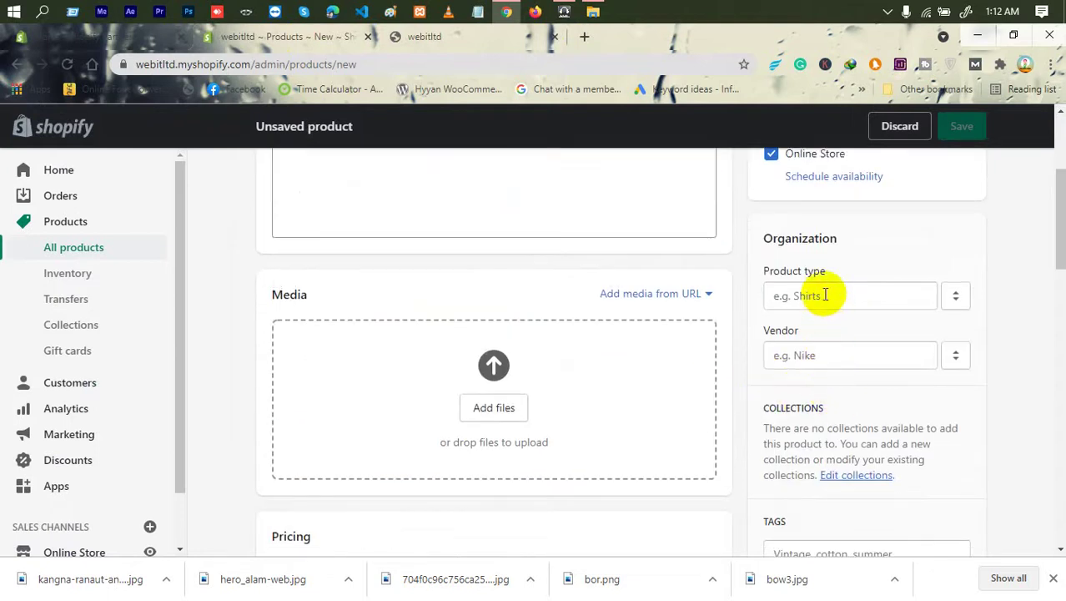
pyautogui.scroll(-4, 824, 295)
pyautogui.click(821, 240)
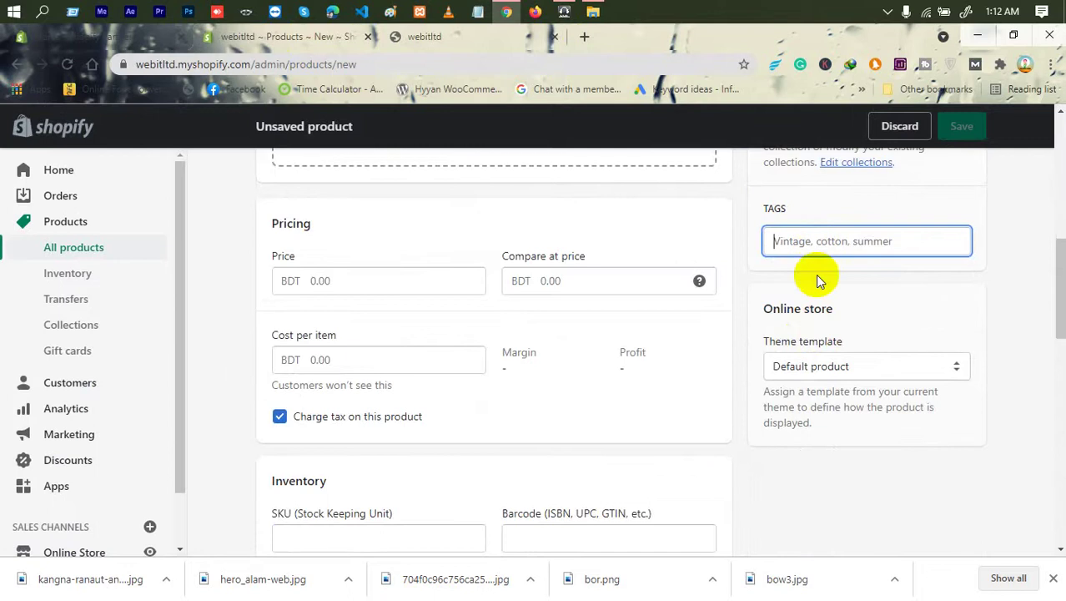
pyautogui.scroll(-4, 809, 302)
pyautogui.scroll(8, 809, 302)
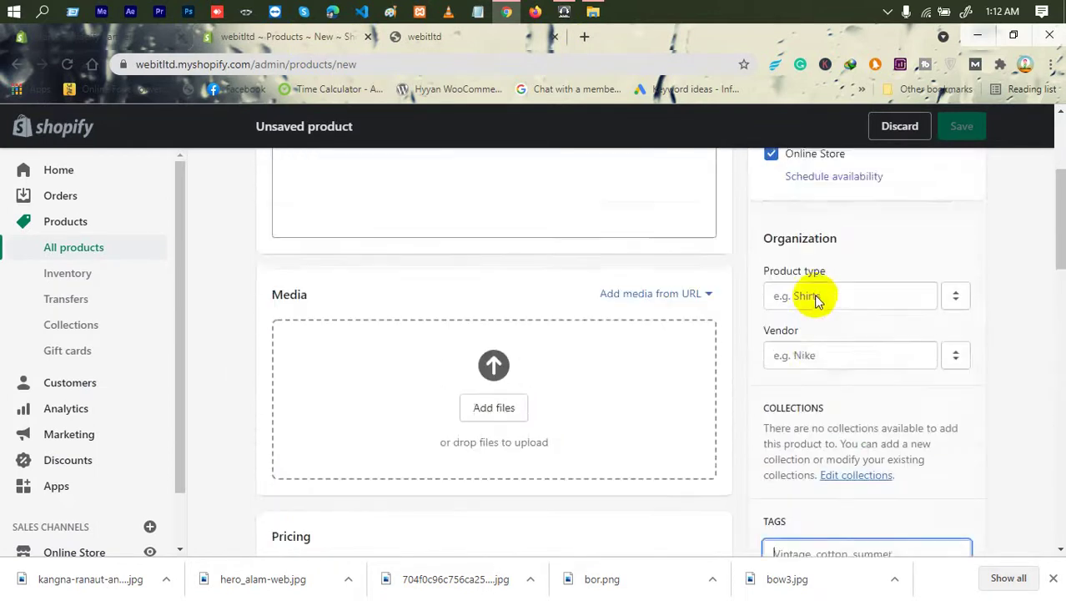
pyautogui.scroll(2, 815, 300)
pyautogui.scroll(1, 836, 309)
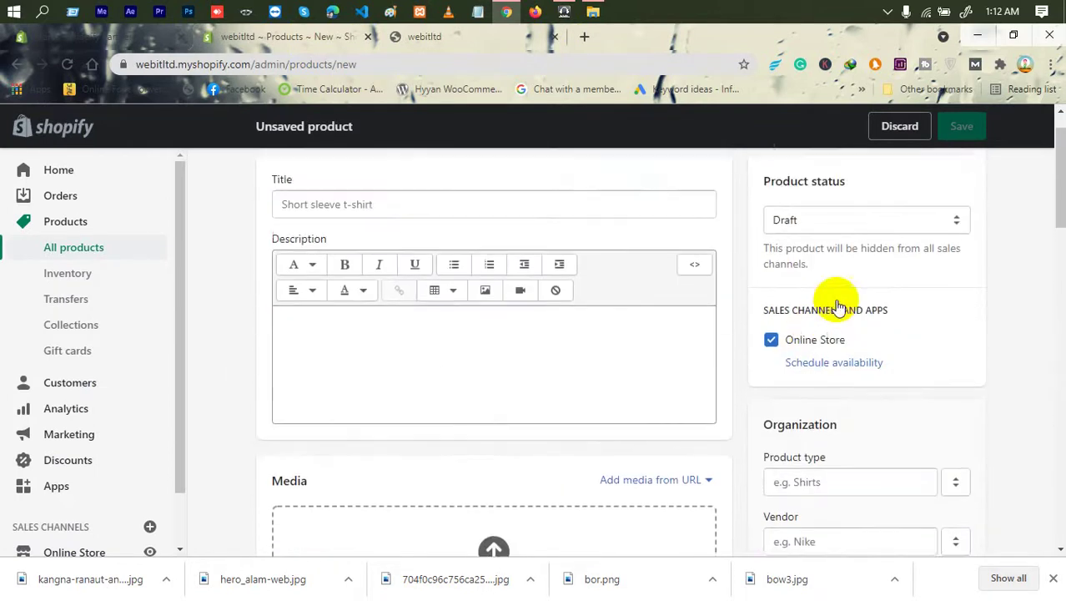
pyautogui.click(813, 268)
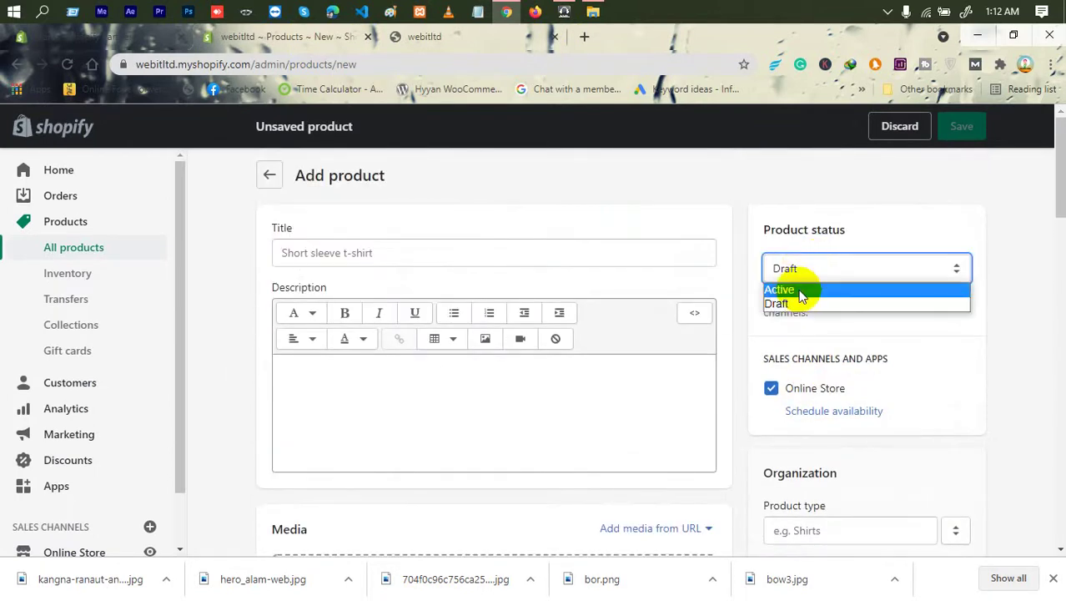
pyautogui.click(821, 243)
pyautogui.scroll(-3, 435, 316)
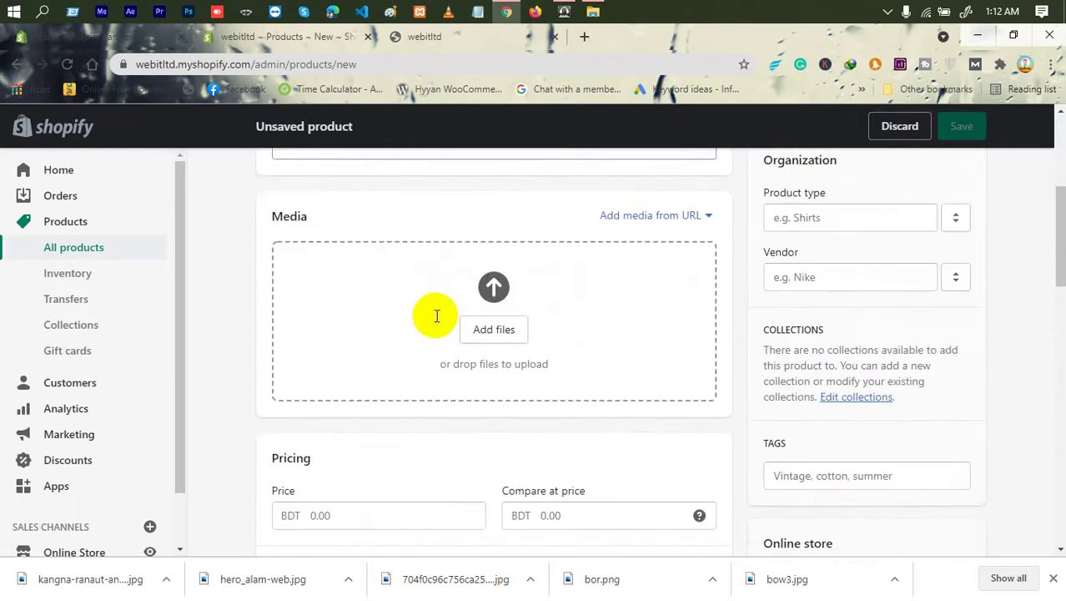
pyautogui.scroll(-2, 432, 318)
pyautogui.scroll(-3, 440, 329)
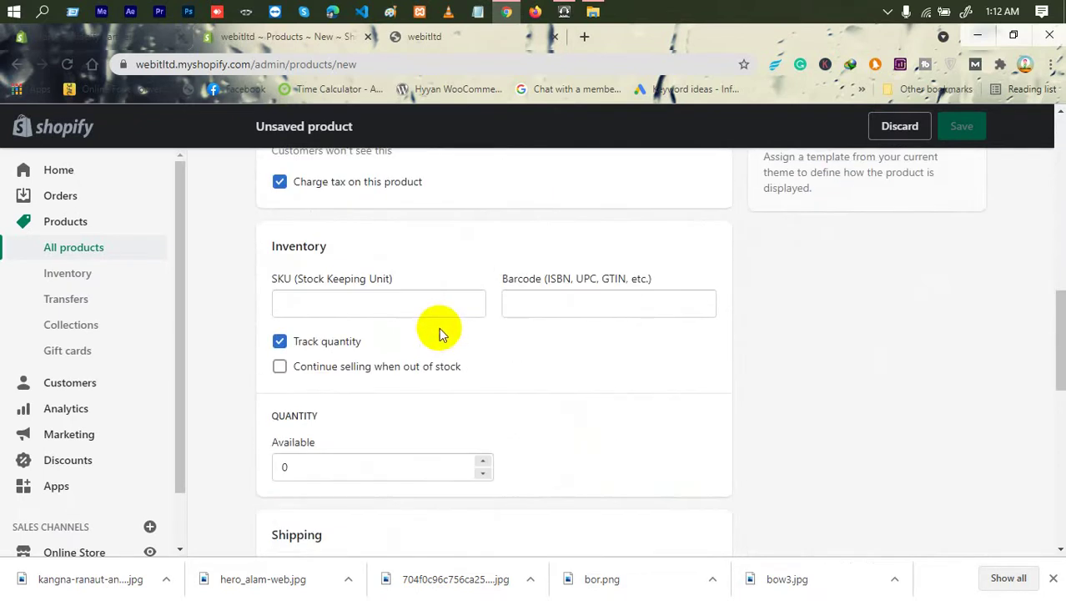
pyautogui.scroll(10, 438, 326)
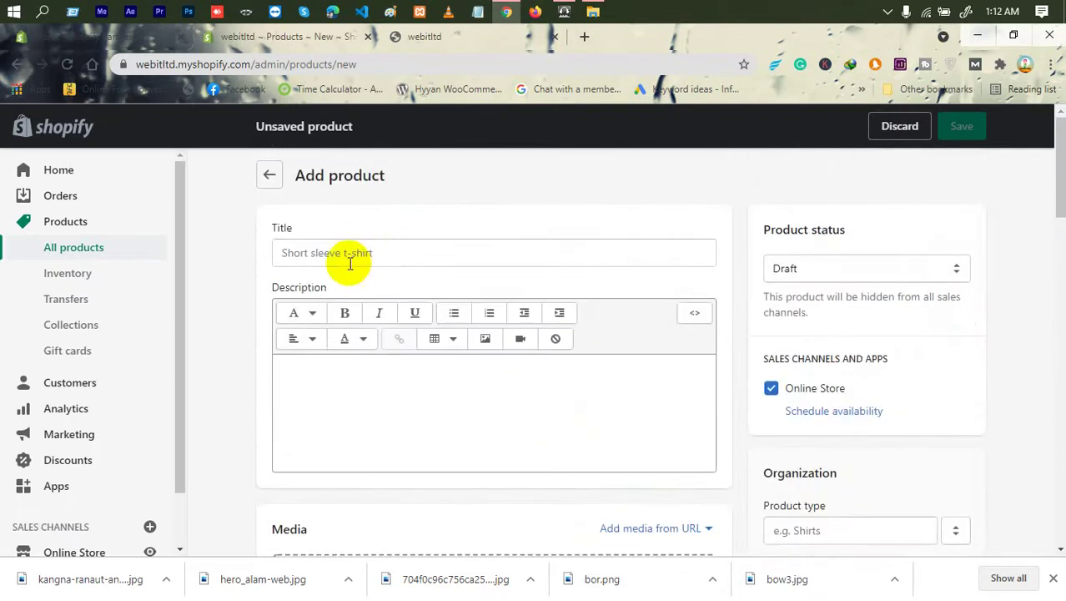
# - Title the product "Tisha" and enter the description "This is on of the nice and cutest bow"
pyautogui.click(361, 244)
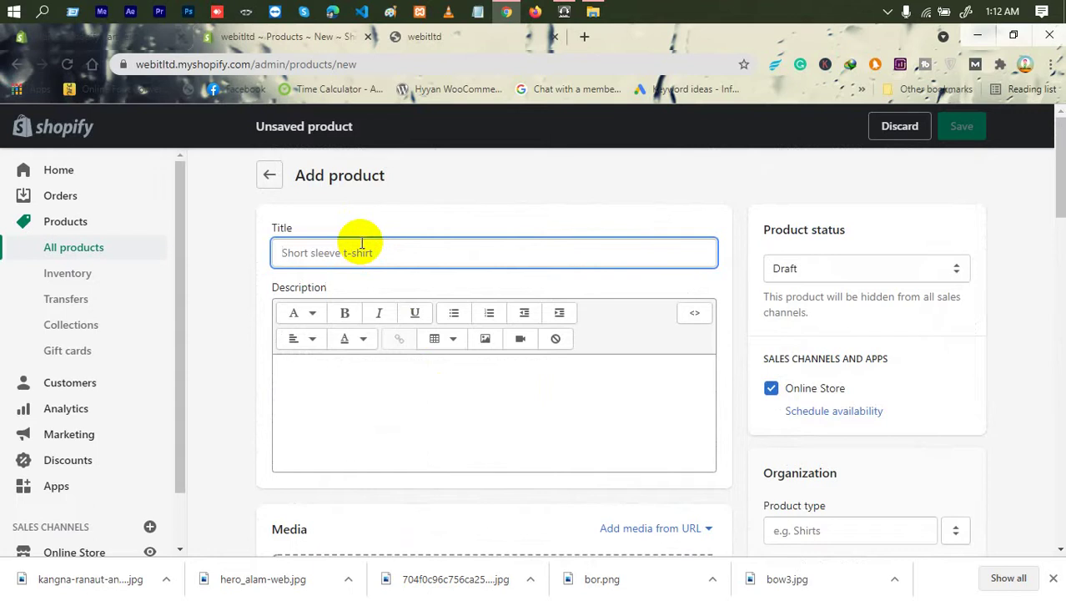
pyautogui.write('Tisha')
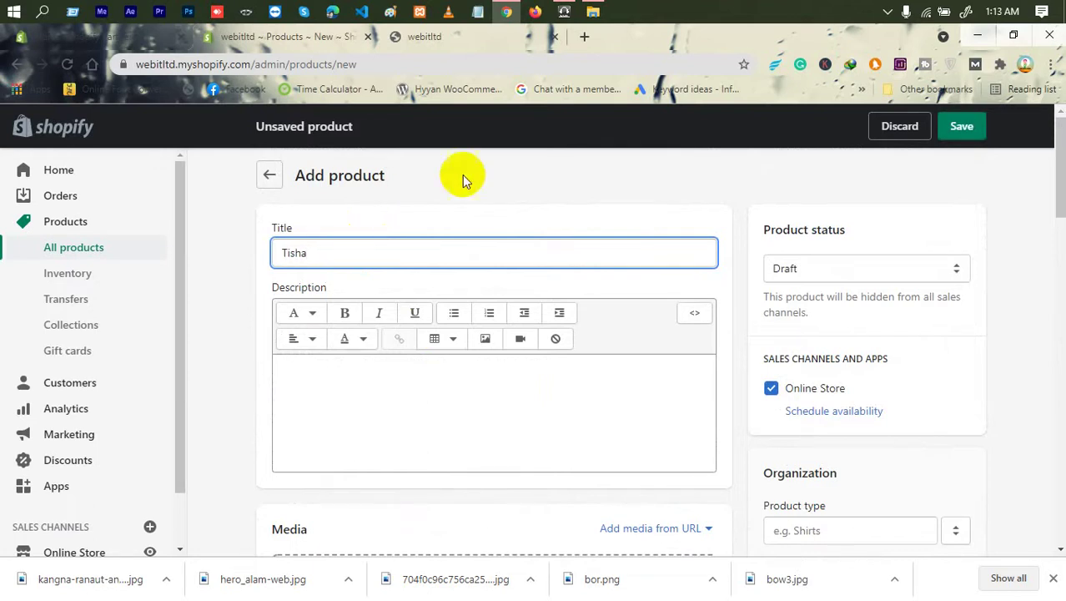
pyautogui.scroll(-1, 357, 312)
pyautogui.click(361, 316)
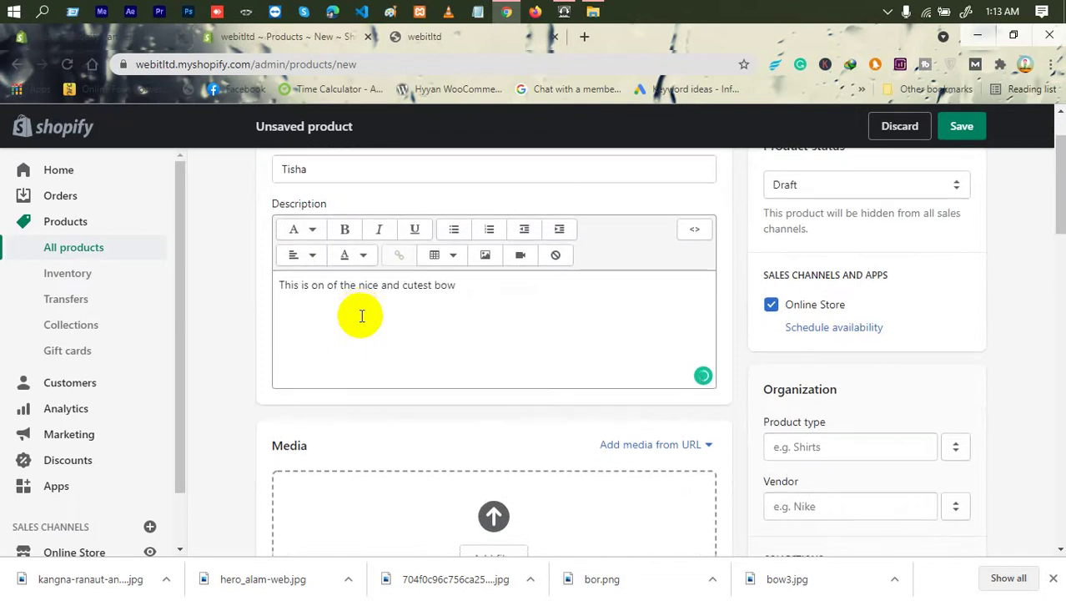
# - Upload bow.jpg, bow1.jpg, bow2.jpg, bow3.jpg and bow4.jpg as product media and move the bow4.jpg image to first place
pyautogui.scroll(-4, 359, 312)
pyautogui.scroll(1, 450, 357)
pyautogui.click(493, 296)
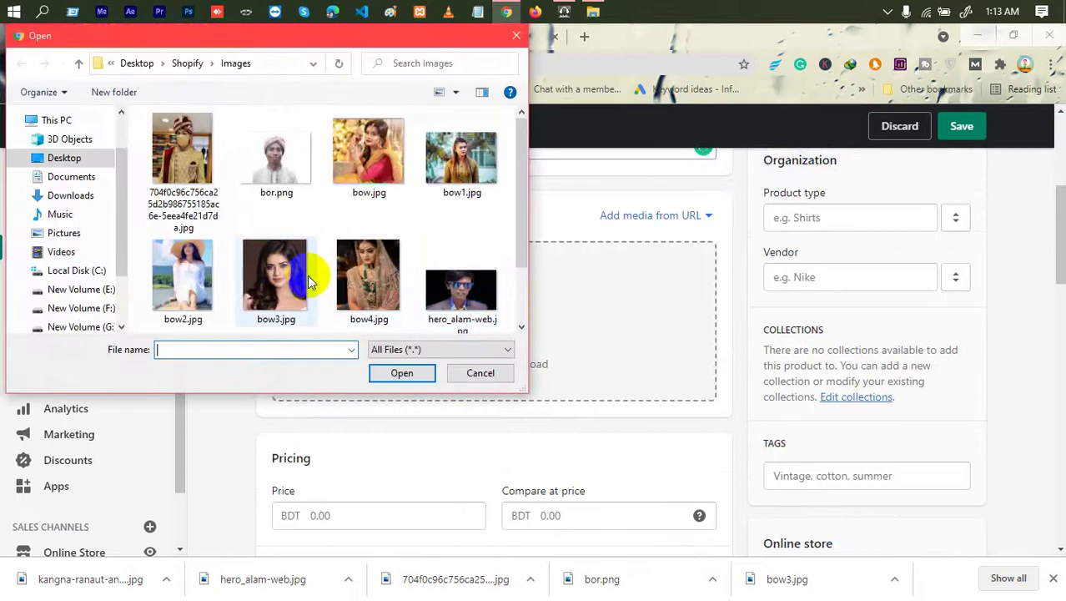
pyautogui.click(382, 164)
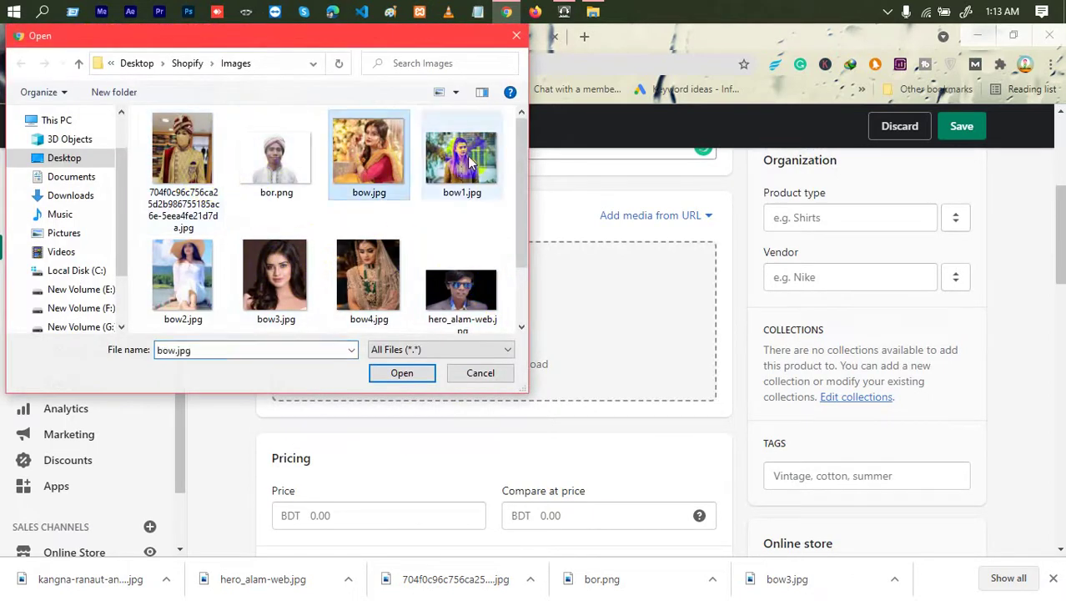
pyautogui.keyDown('ctrl'); pyautogui.click(461, 159); pyautogui.keyUp('ctrl')
pyautogui.keyDown('ctrl'); pyautogui.click(393, 271); pyautogui.keyUp('ctrl')
pyautogui.keyDown('ctrl'); pyautogui.click(296, 277); pyautogui.keyUp('ctrl')
pyautogui.keyDown('ctrl'); pyautogui.click(177, 262); pyautogui.keyUp('ctrl')
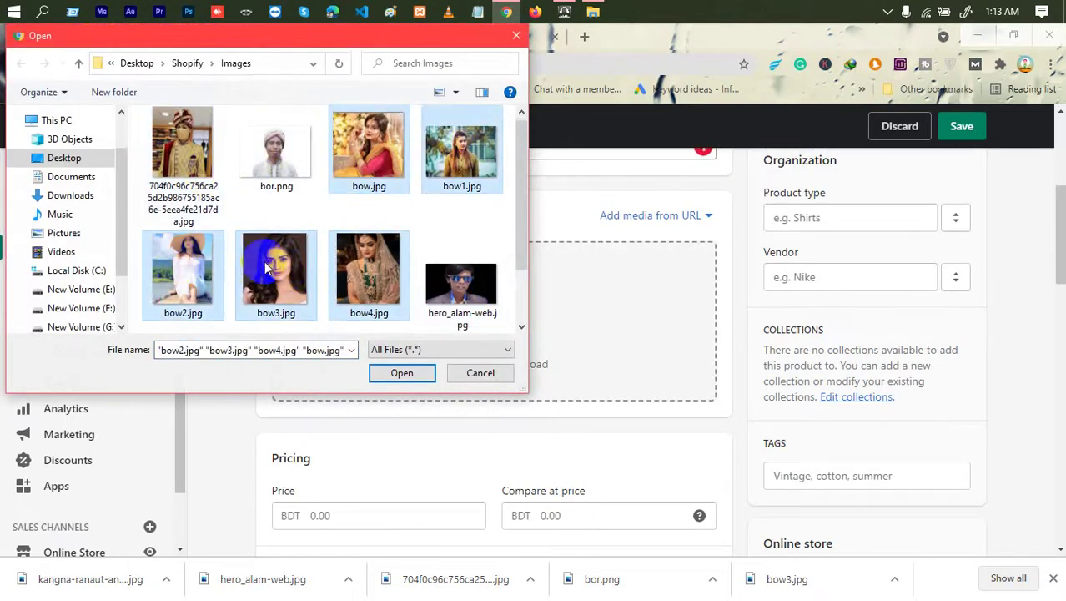
pyautogui.scroll(-2, 338, 256)
pyautogui.click(422, 379)
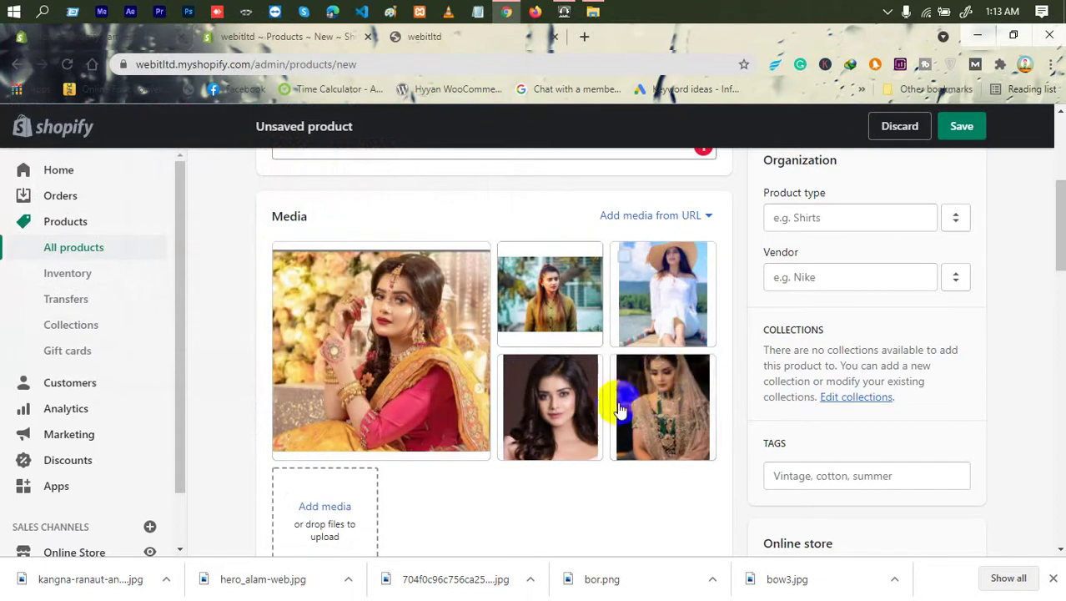
pyautogui.moveTo(663, 406); pyautogui.dragTo(369, 305)
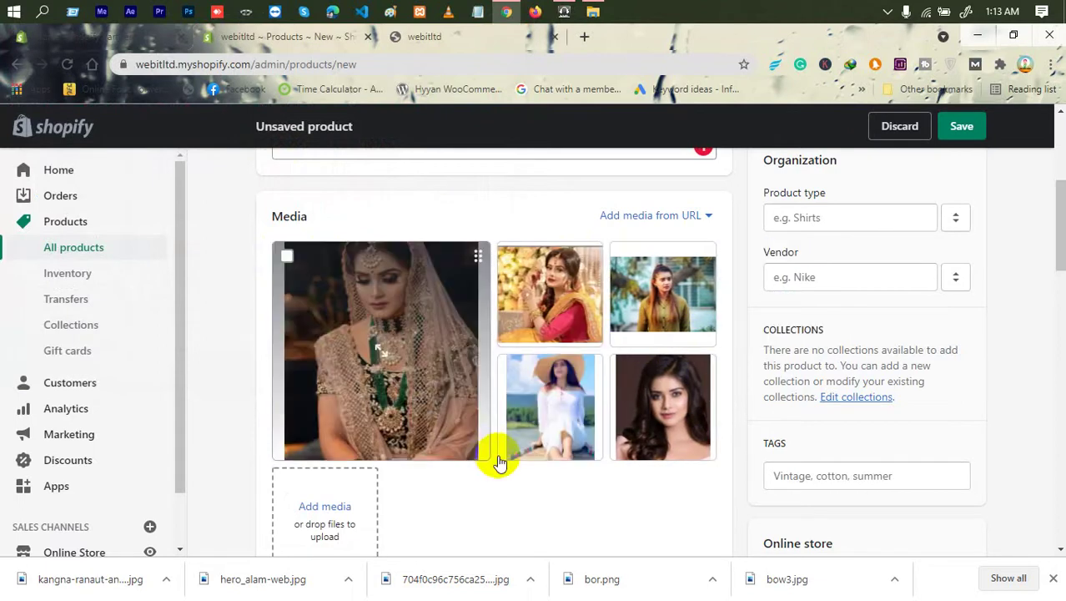
# - Move the image of the woman in the yellow and red saree to first place in the product media
pyautogui.moveTo(542, 290); pyautogui.dragTo(358, 326)
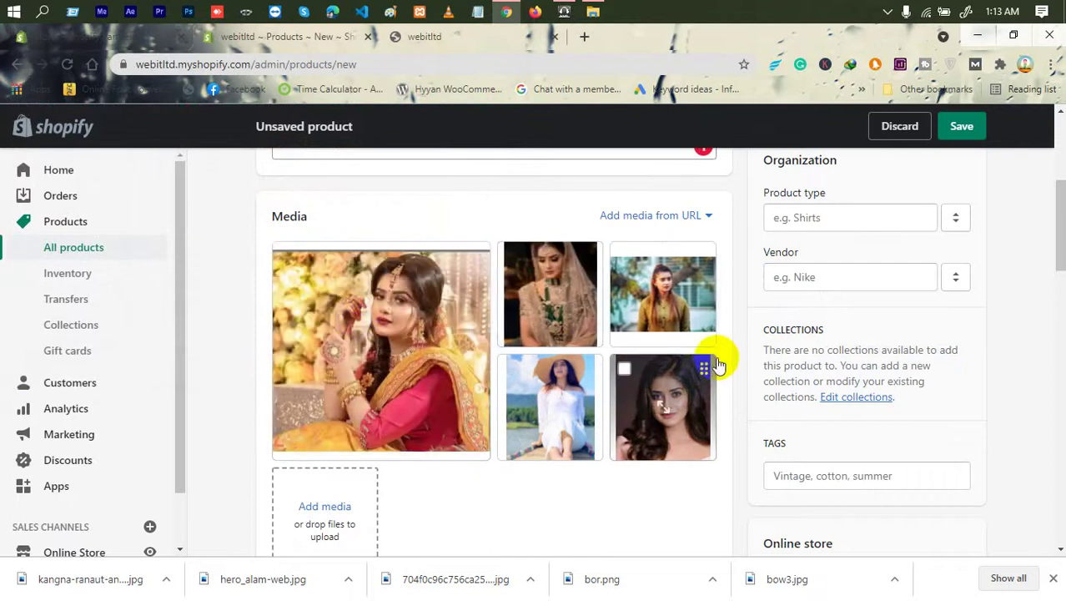
pyautogui.scroll(-3, 595, 352)
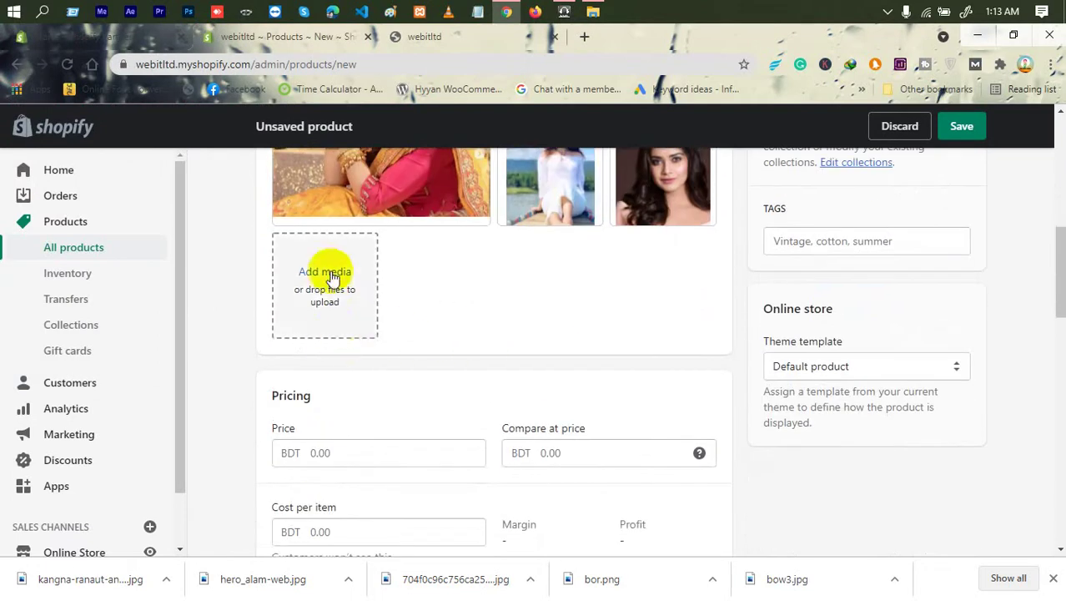
pyautogui.scroll(1, 454, 321)
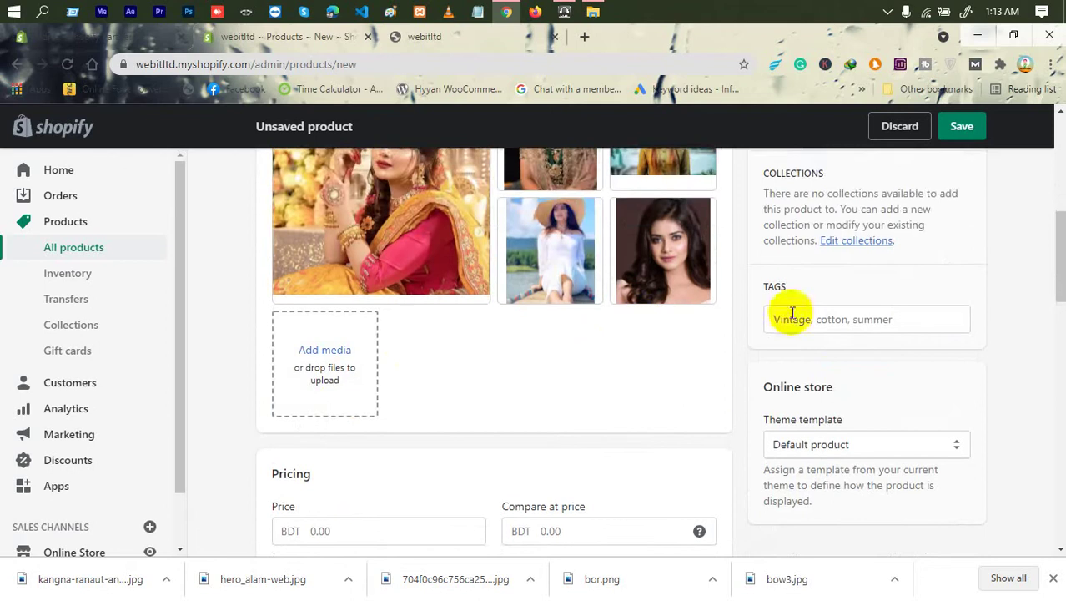
# - Check the tags, vendor and collections sections and the product status options, keeping the status on Draft
pyautogui.click(824, 325)
pyautogui.scroll(3, 832, 325)
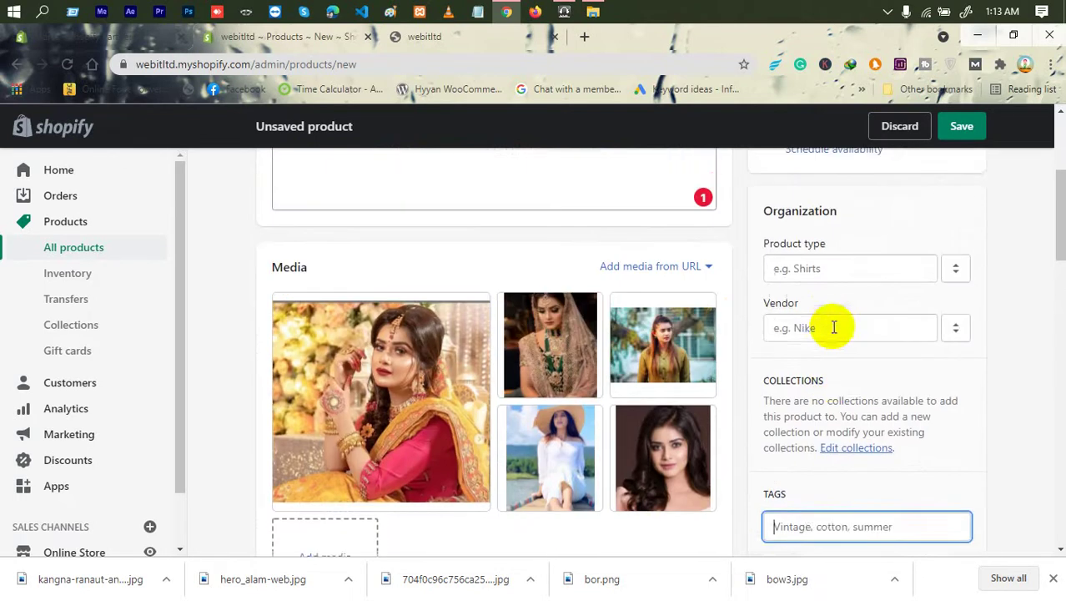
pyautogui.scroll(-1, 834, 406)
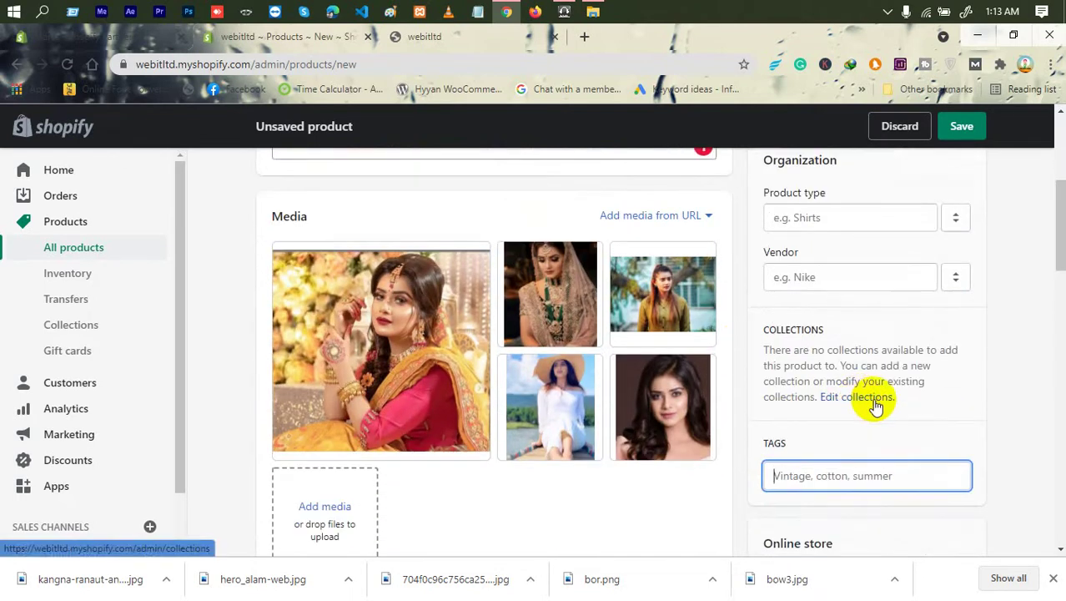
pyautogui.click(870, 280)
pyautogui.scroll(3, 857, 288)
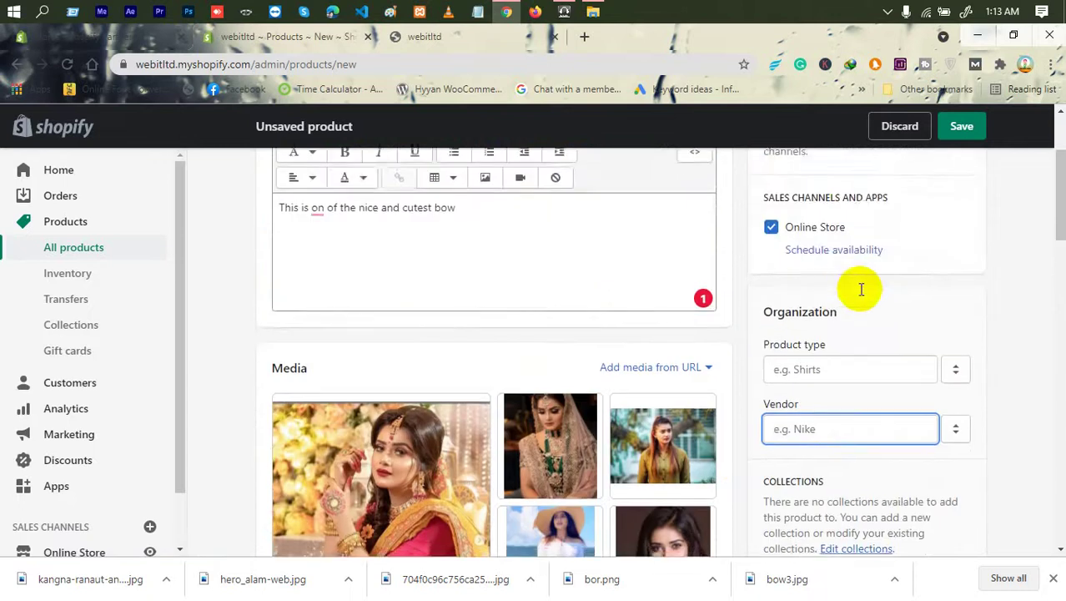
pyautogui.scroll(2, 842, 299)
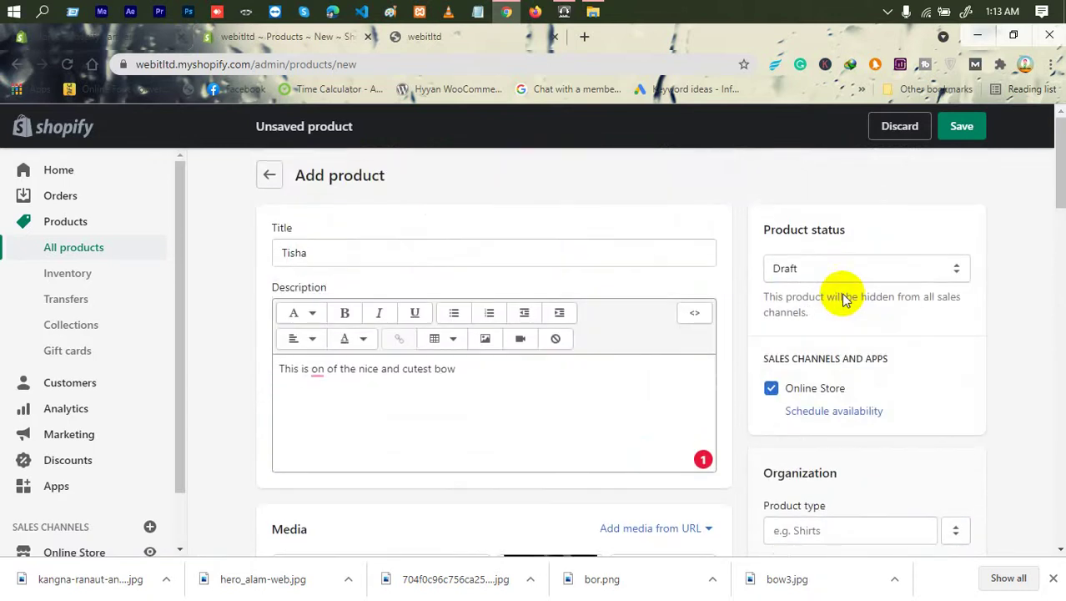
pyautogui.click(805, 270)
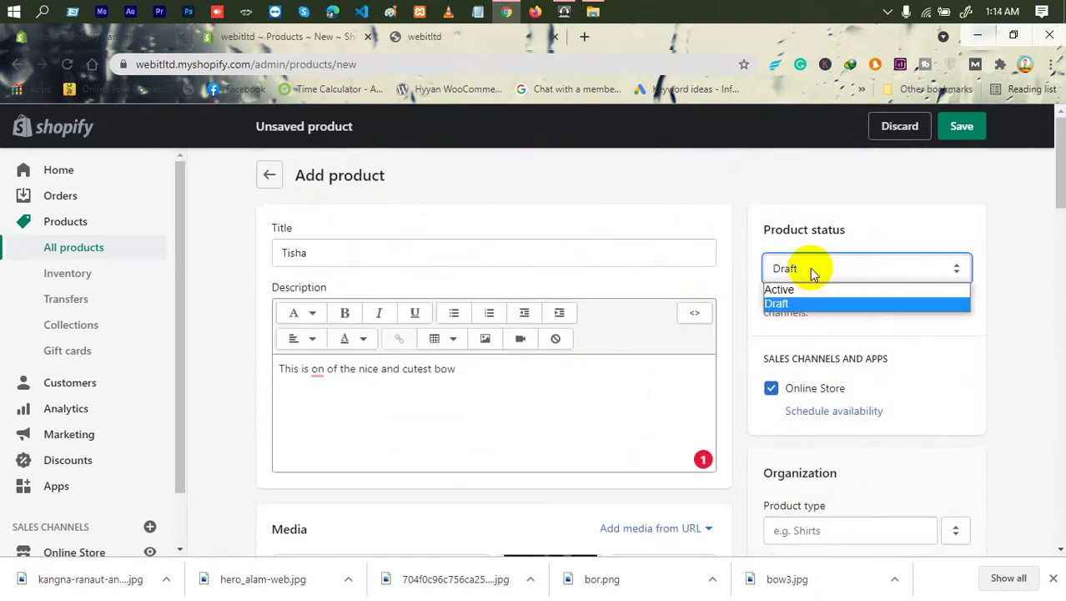
pyautogui.click(813, 302)
# - Add "bow" as a new product type and assign it to the product
pyautogui.scroll(-3, 830, 342)
pyautogui.click(831, 295)
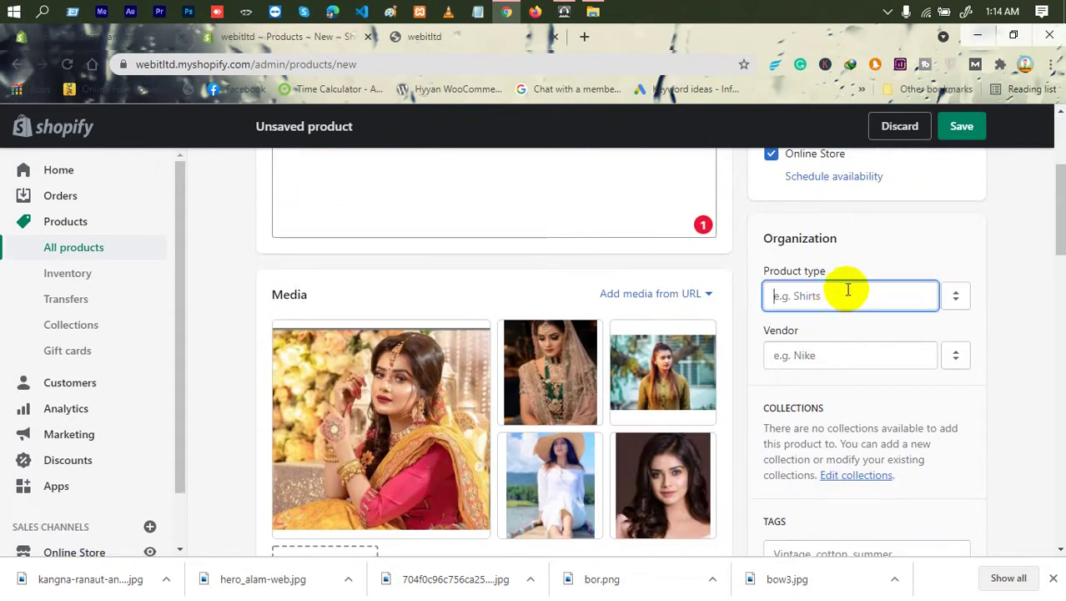
pyautogui.write('bow')
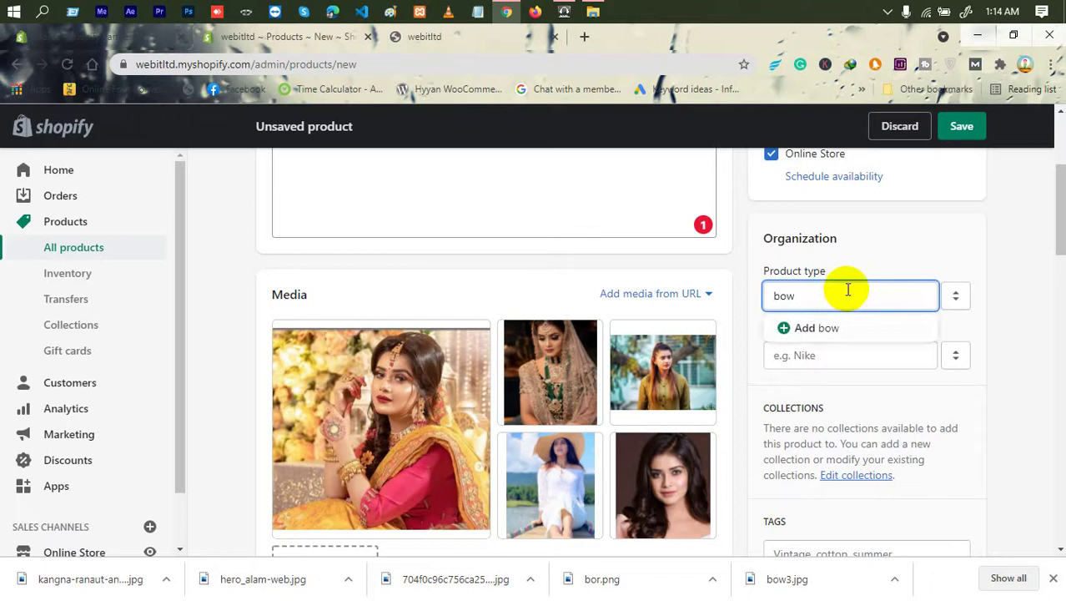
pyautogui.click(802, 328)
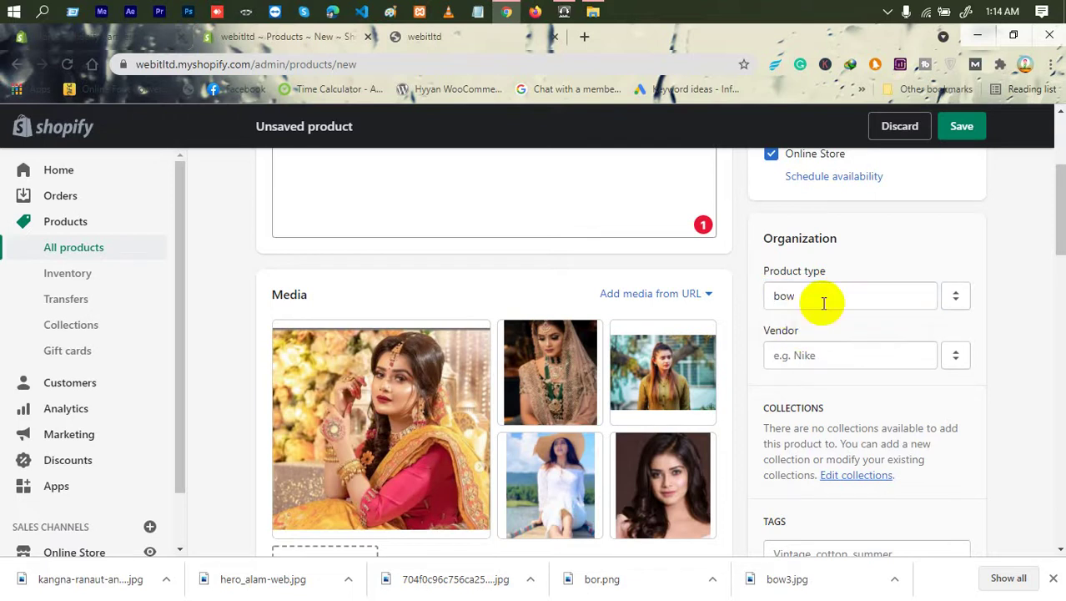
# - Add "Naika" as a new vendor and assign it to the product
pyautogui.scroll(-10, 817, 304)
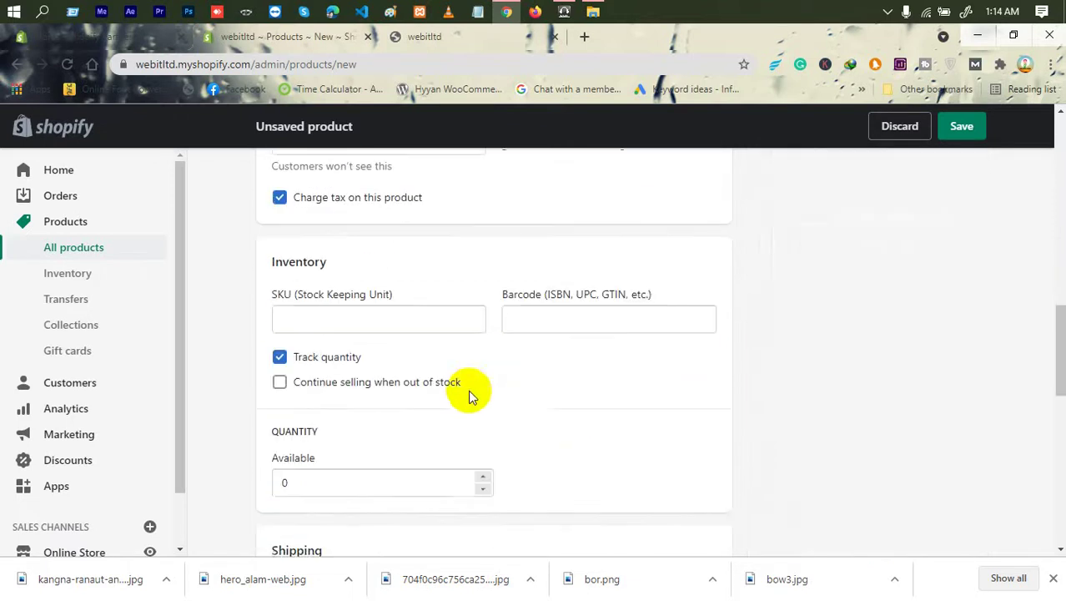
pyautogui.scroll(10, 826, 349)
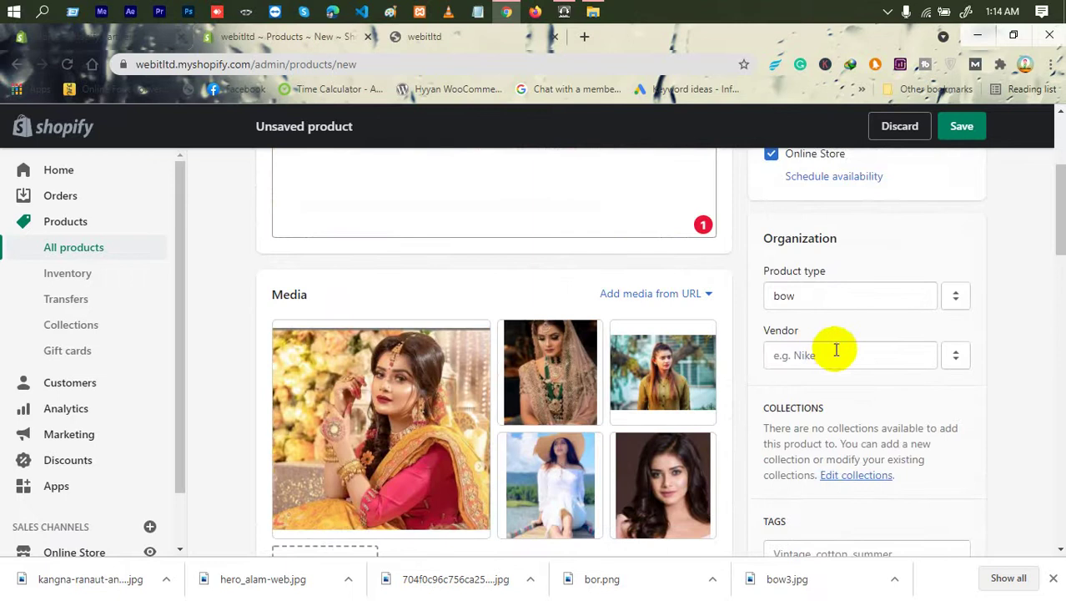
pyautogui.click(836, 350)
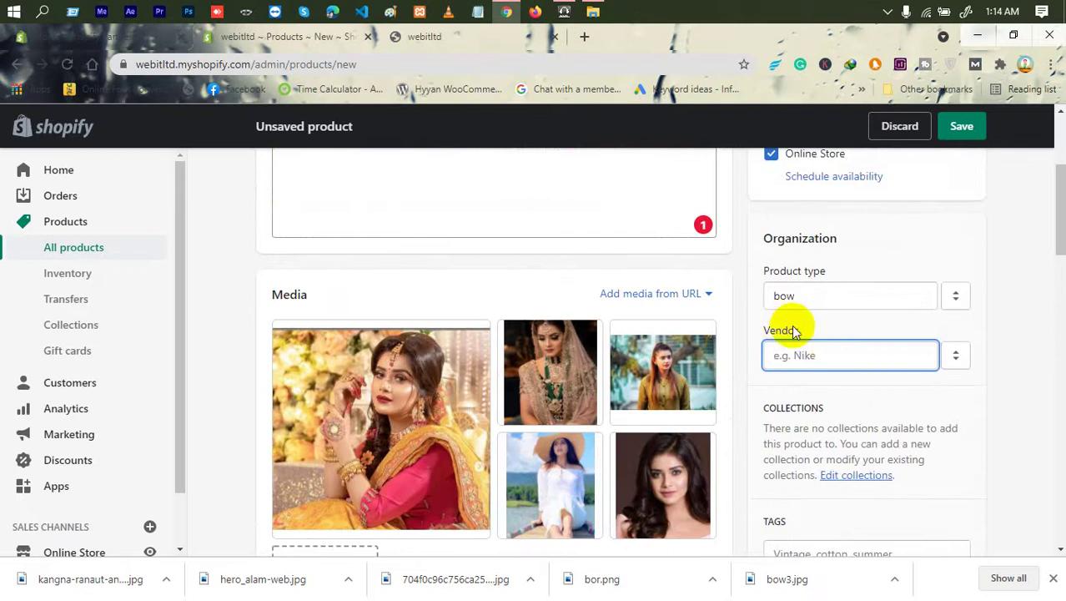
pyautogui.doubleClick(767, 332)
pyautogui.click(812, 351)
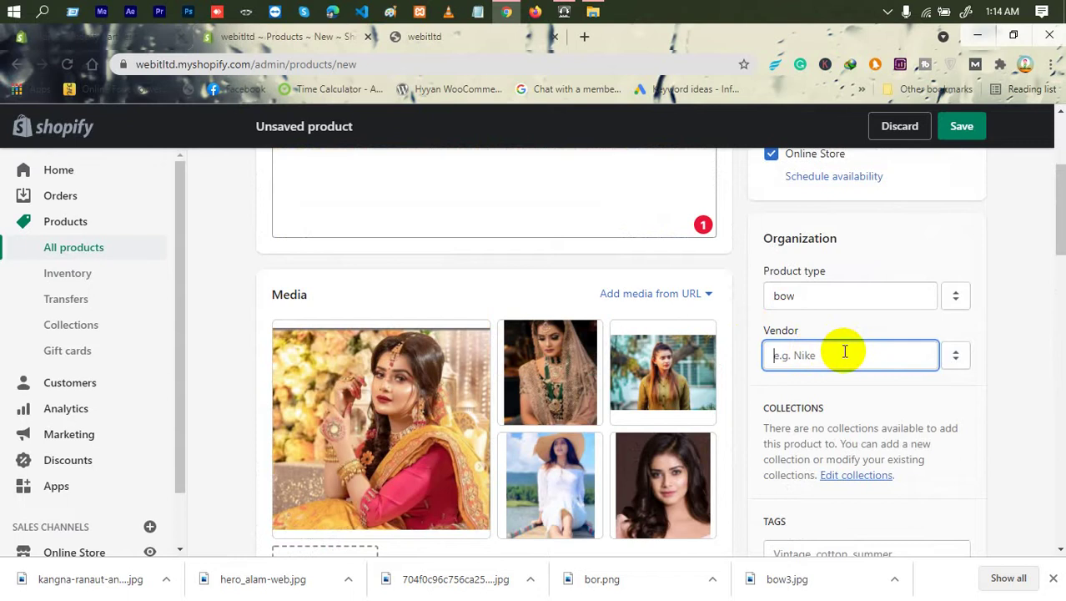
pyautogui.write('Naika')
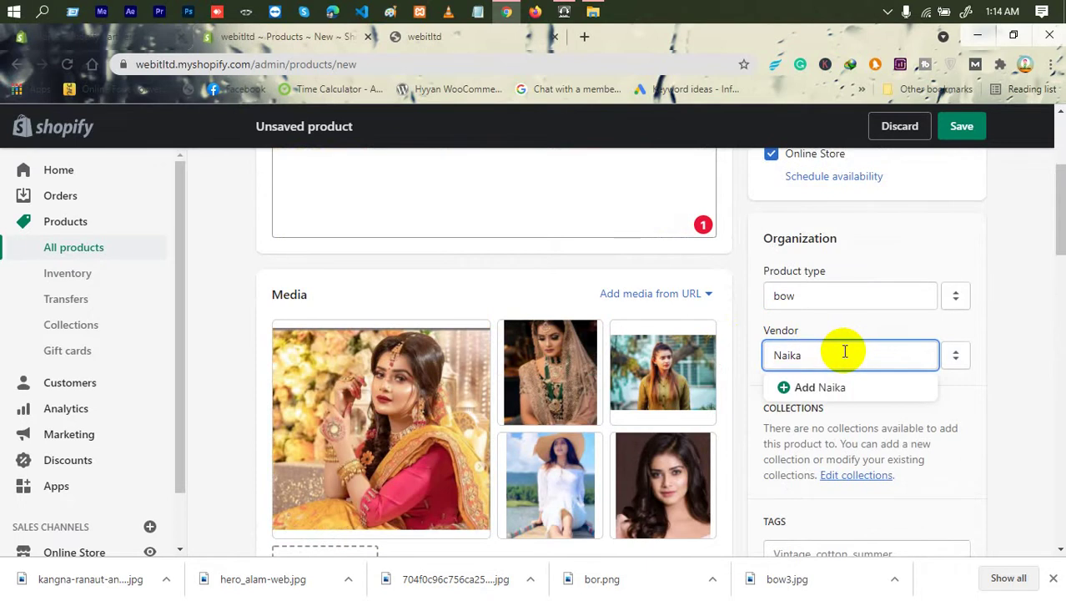
pyautogui.click(813, 386)
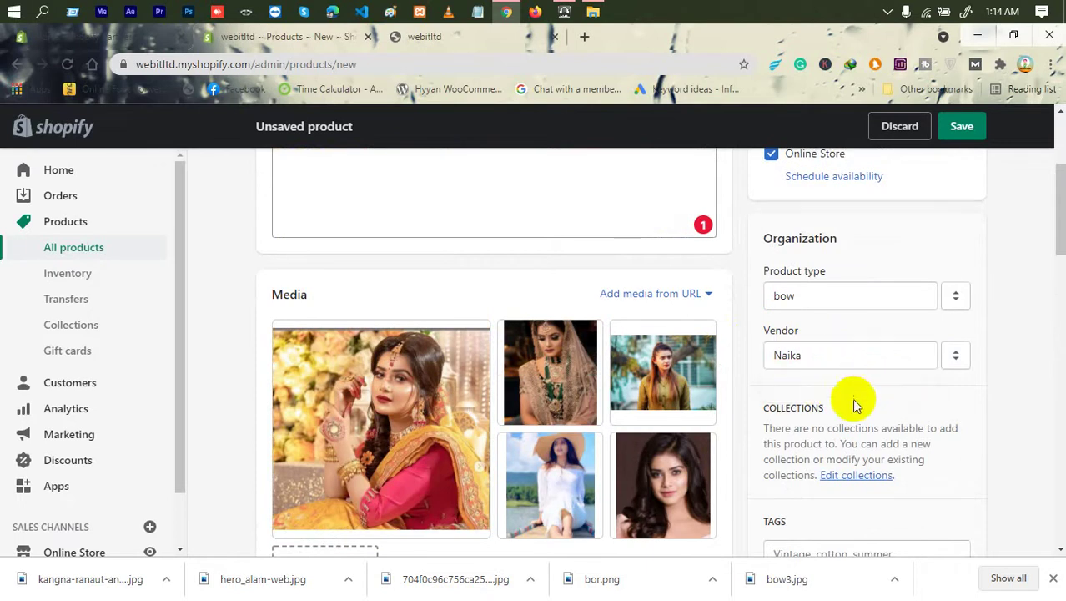
# - Add the tags "bow", "naika" and "tisha" to the product
pyautogui.scroll(-2, 834, 413)
pyautogui.click(824, 390)
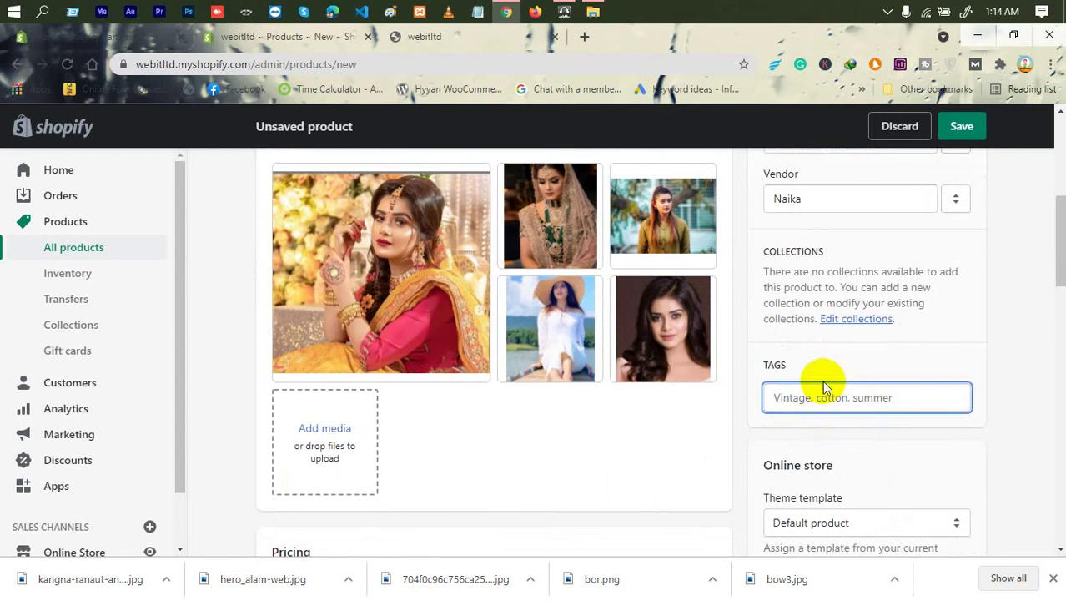
pyautogui.write('n')
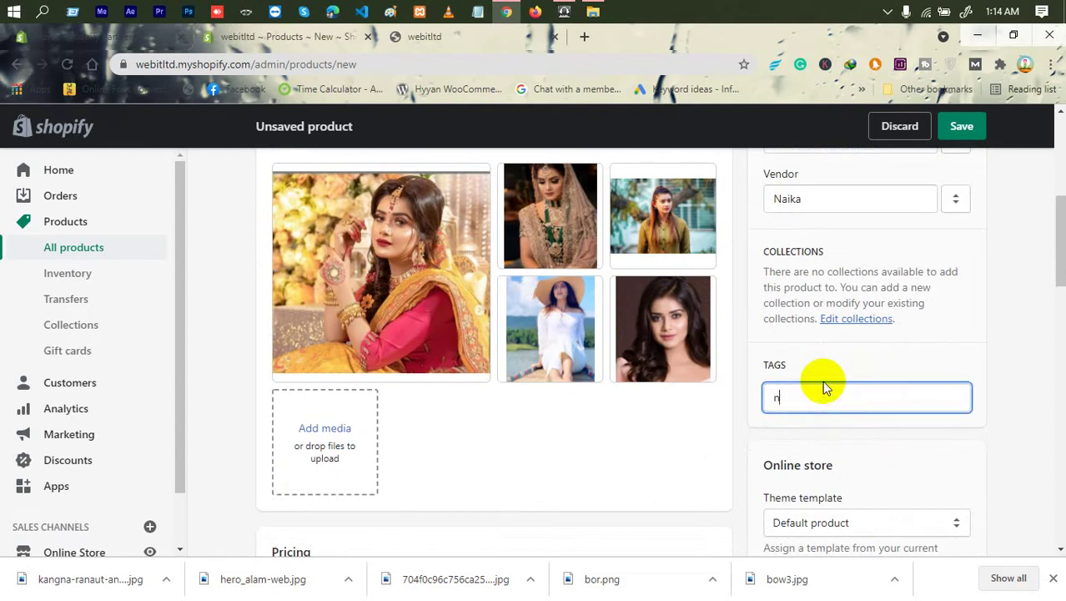
pyautogui.press('BackSpace')
pyautogui.write('bow')
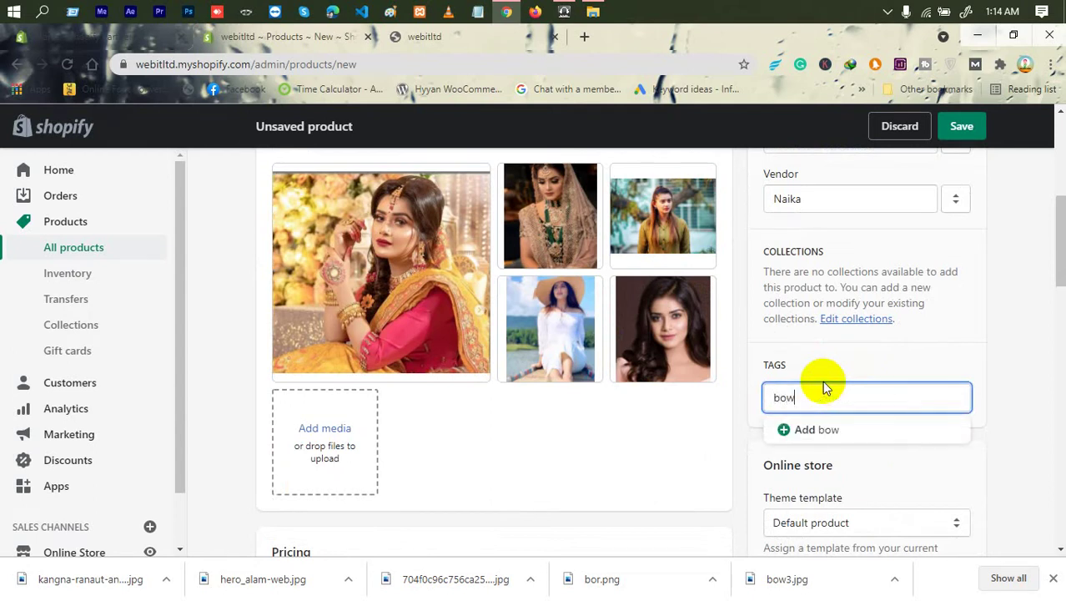
pyautogui.press('Return')
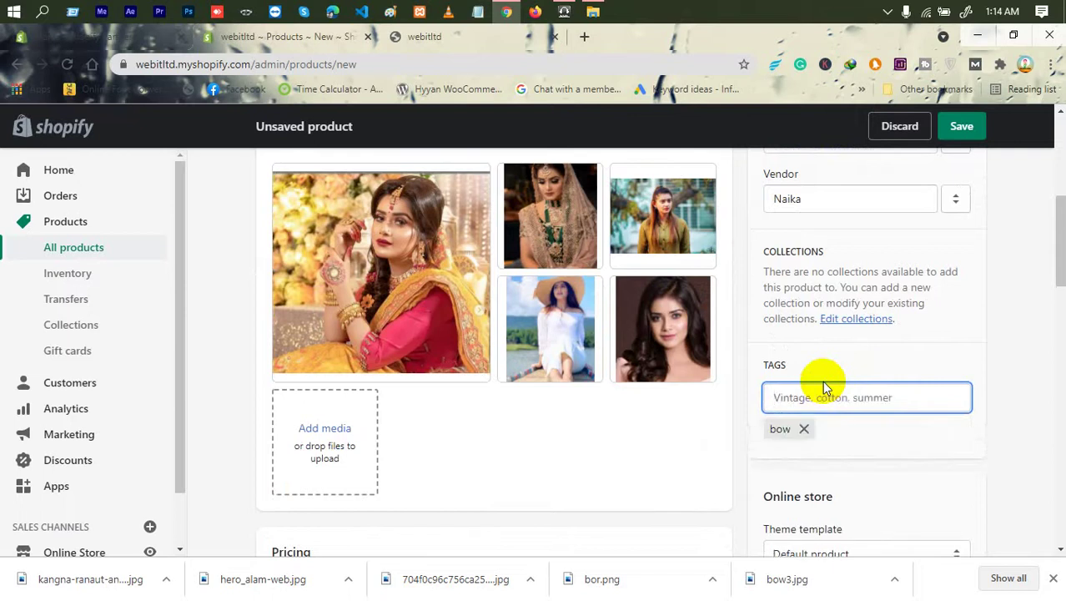
pyautogui.write('naika')
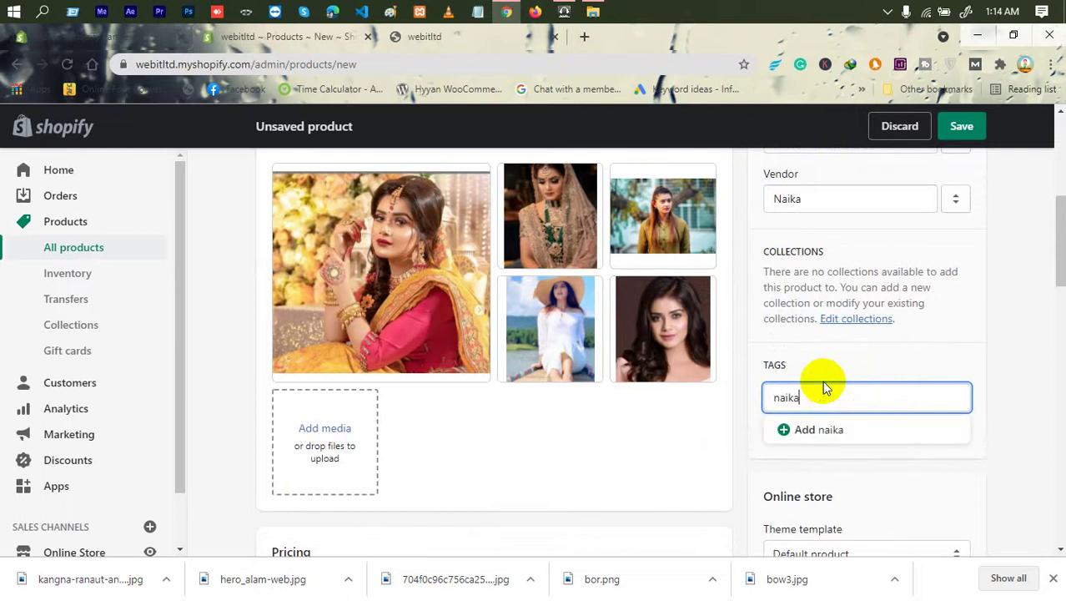
pyautogui.press('Return')
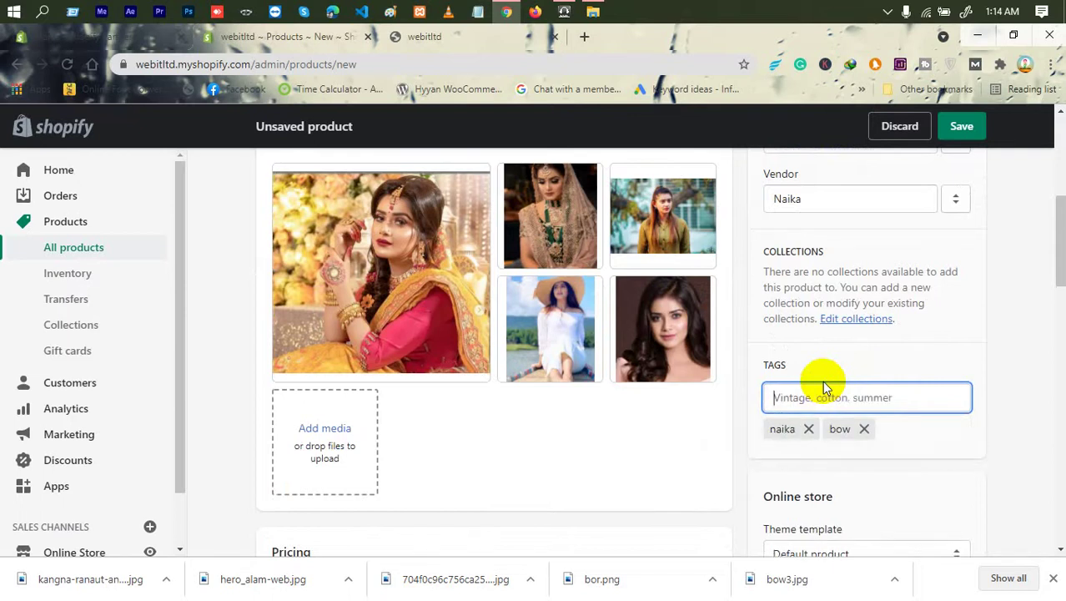
pyautogui.write('thi')
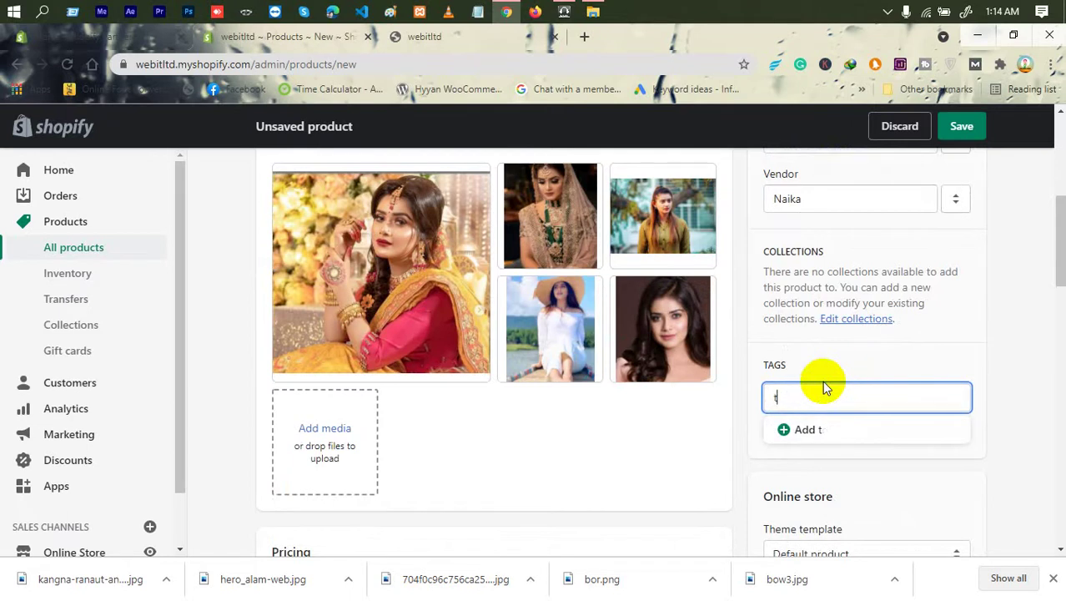
pyautogui.press('Return')
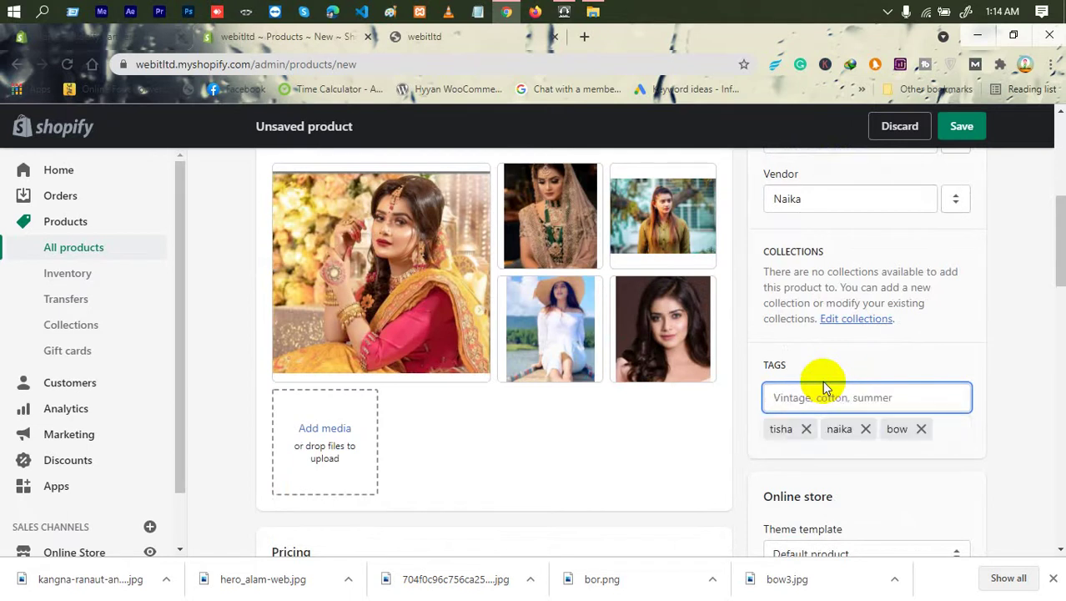
# - Inspect the theme template options available for the product in the online store
pyautogui.scroll(-2, 821, 390)
pyautogui.click(822, 400)
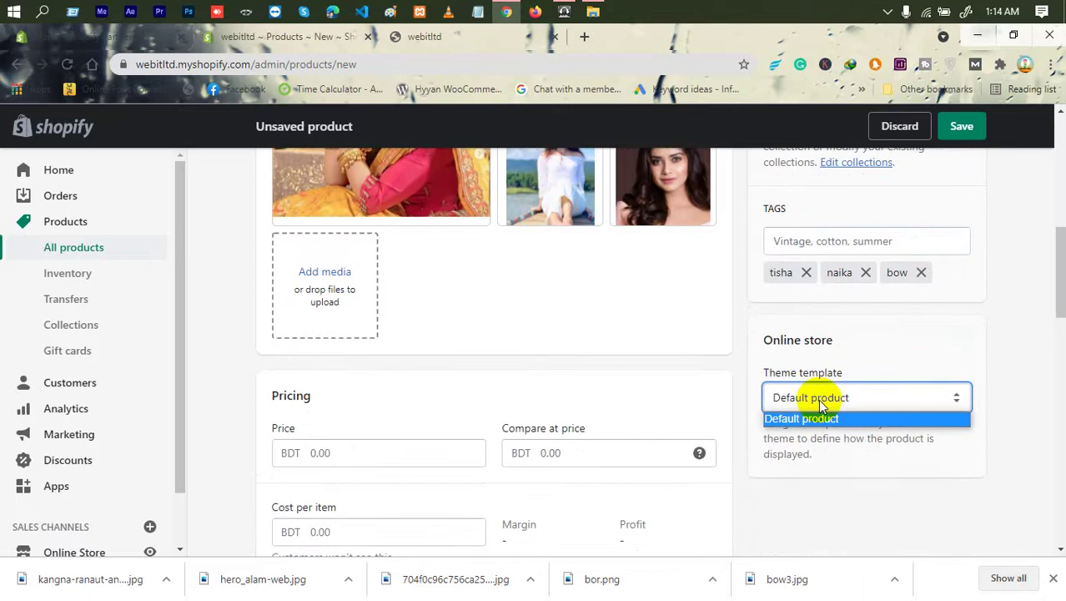
pyautogui.click(871, 381)
pyautogui.moveTo(847, 372); pyautogui.dragTo(753, 380)
pyautogui.scroll(-1, 845, 375)
pyautogui.click(845, 319)
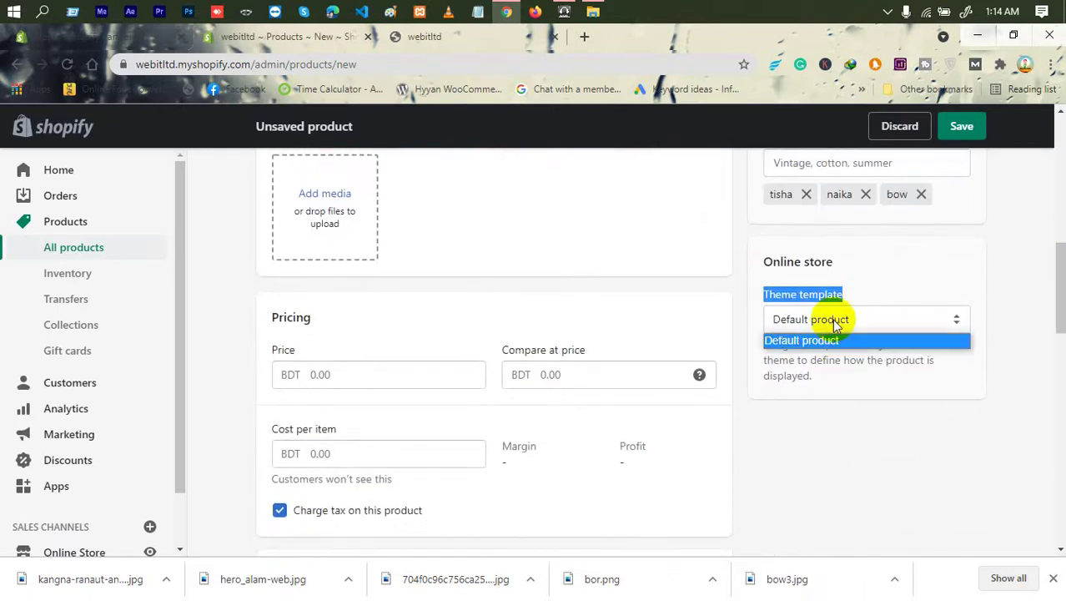
# - Review the product form and its collections section, staying on the page instead of leaving to edit collections
pyautogui.scroll(4, 501, 342)
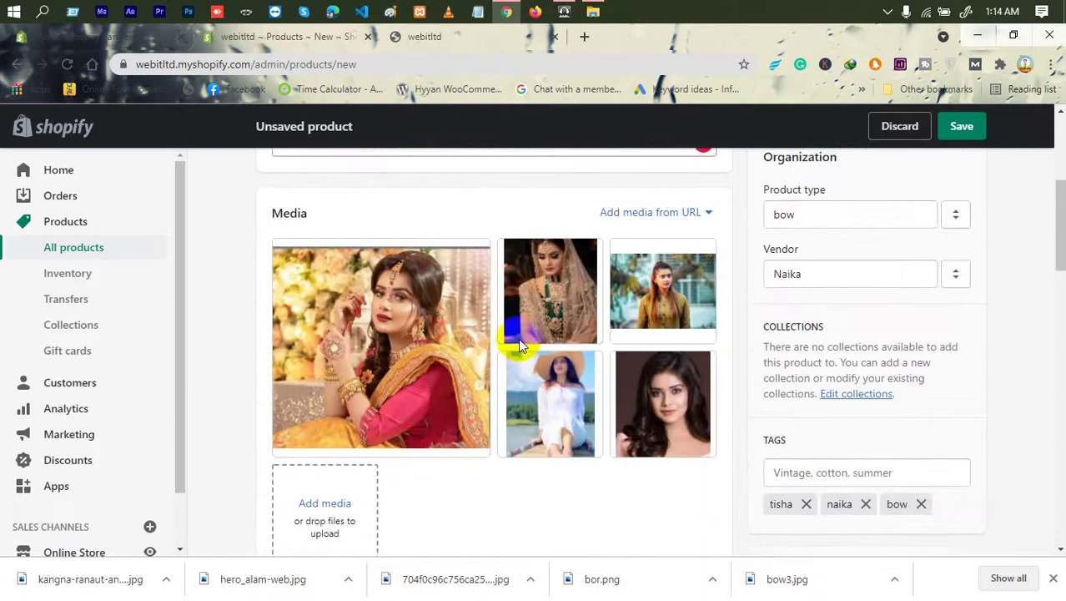
pyautogui.scroll(4, 778, 352)
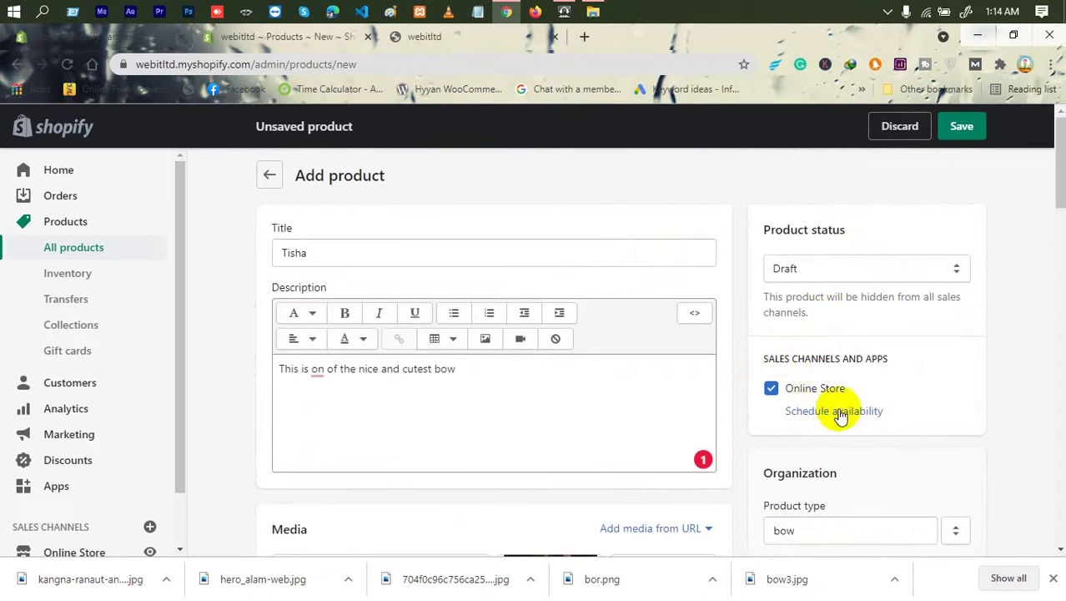
pyautogui.scroll(-7, 419, 380)
pyautogui.scroll(4, 971, 305)
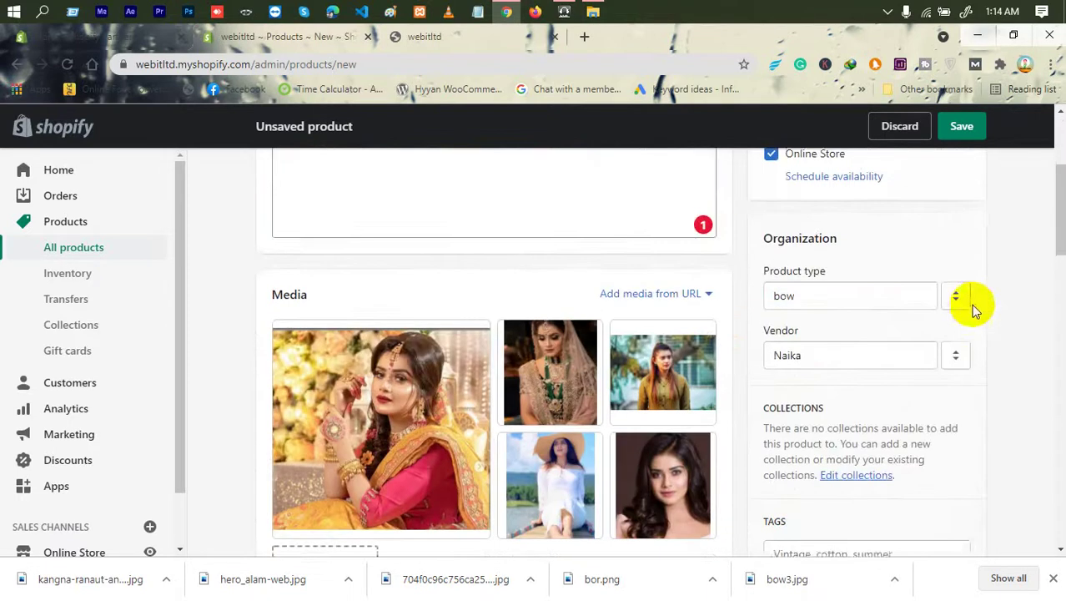
pyautogui.scroll(3, 888, 302)
pyautogui.scroll(-5, 874, 314)
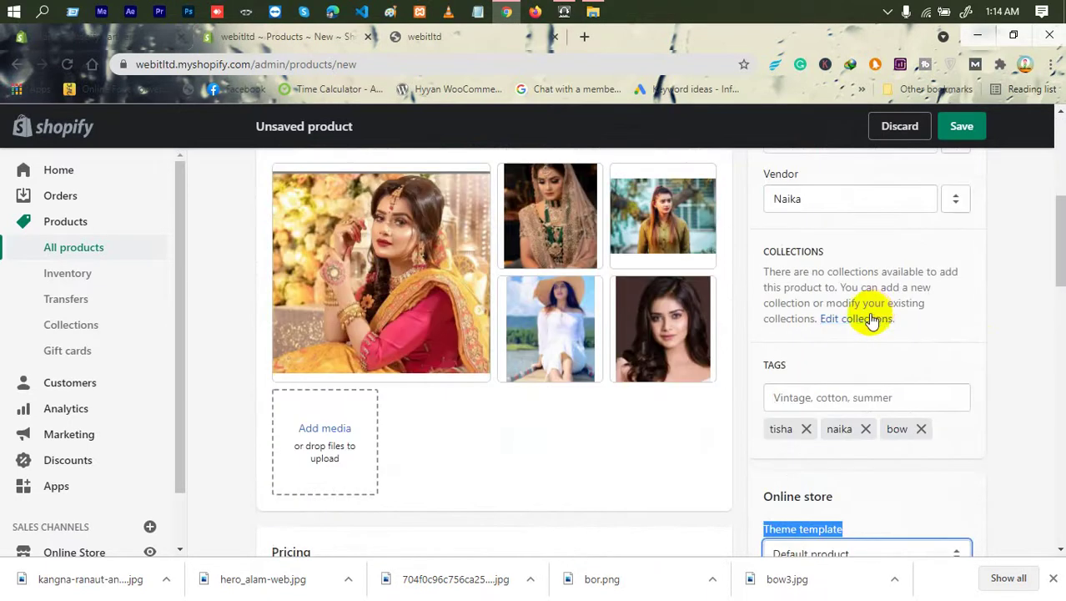
pyautogui.click(874, 320)
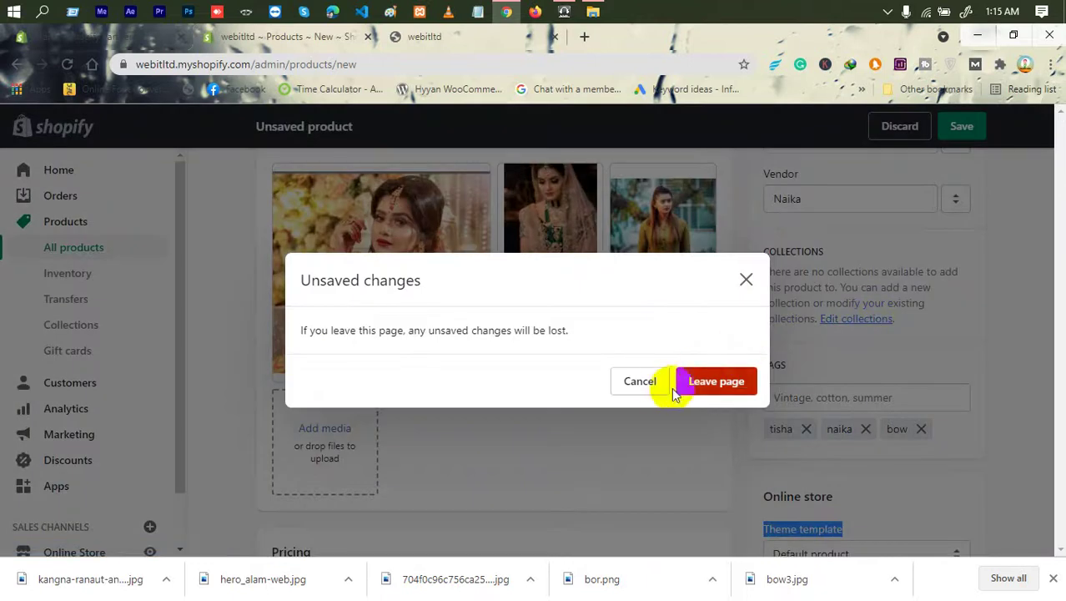
pyautogui.click(746, 280)
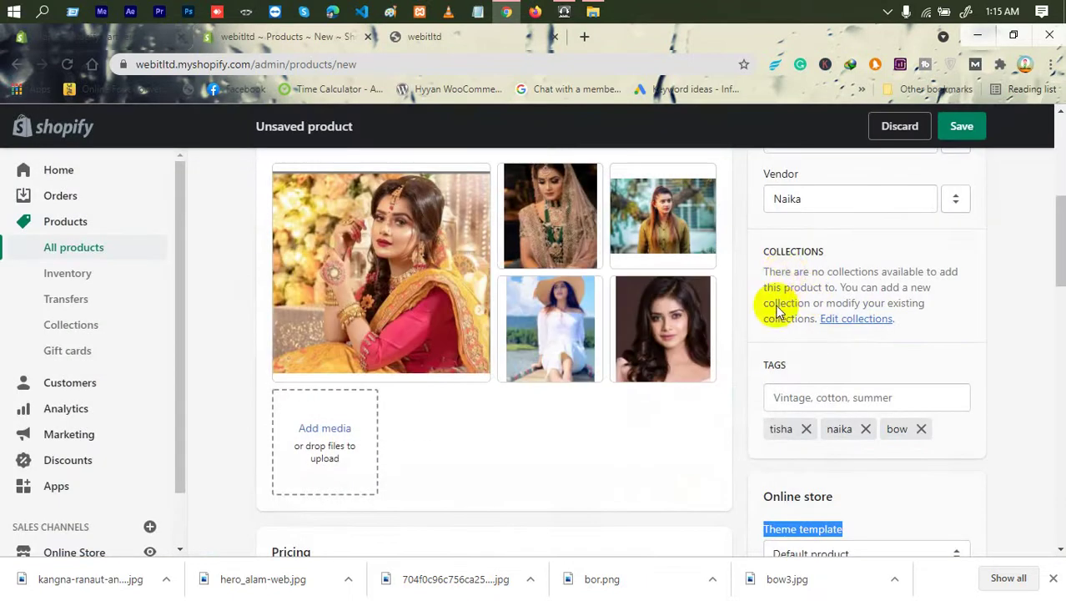
pyautogui.moveTo(761, 251); pyautogui.dragTo(919, 303)
pyautogui.click(939, 297)
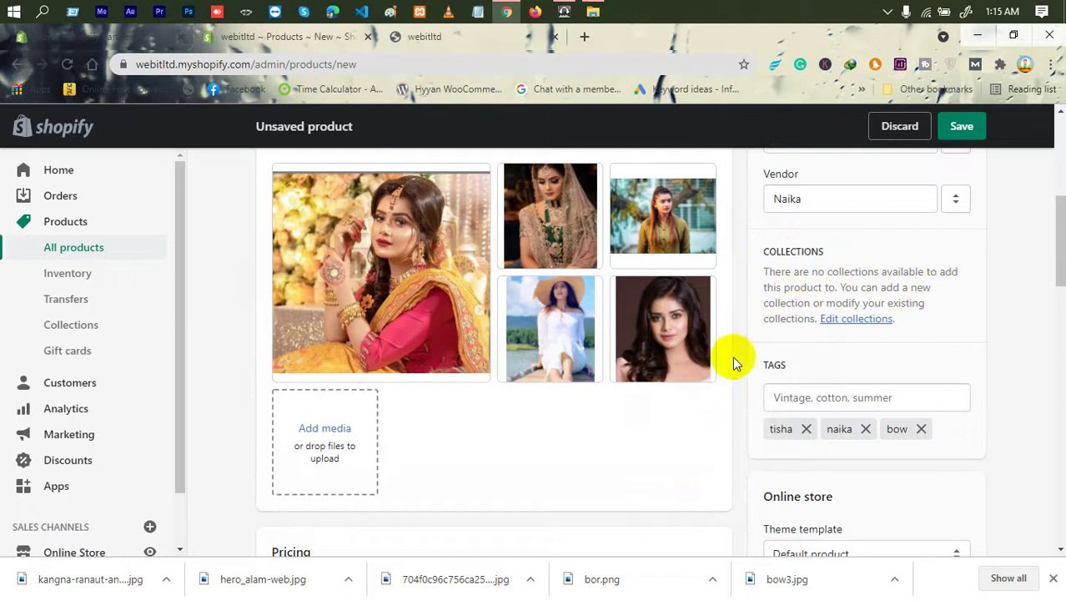
# - Set the product's price to BDT 500,000
pyautogui.scroll(-4, 637, 359)
pyautogui.click(352, 289)
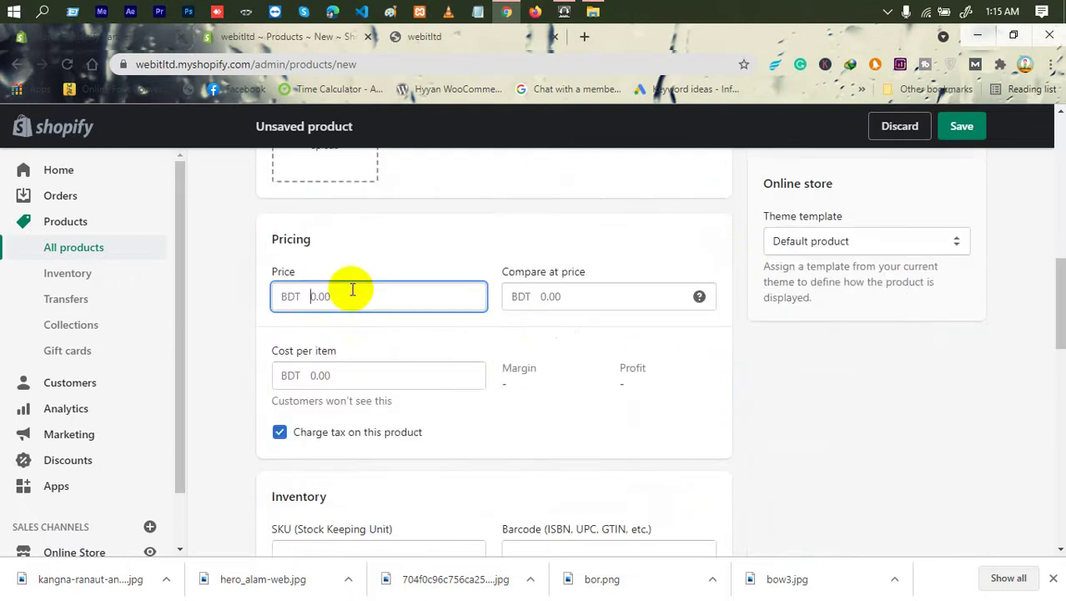
pyautogui.moveTo(266, 231); pyautogui.dragTo(306, 265)
pyautogui.click(355, 296)
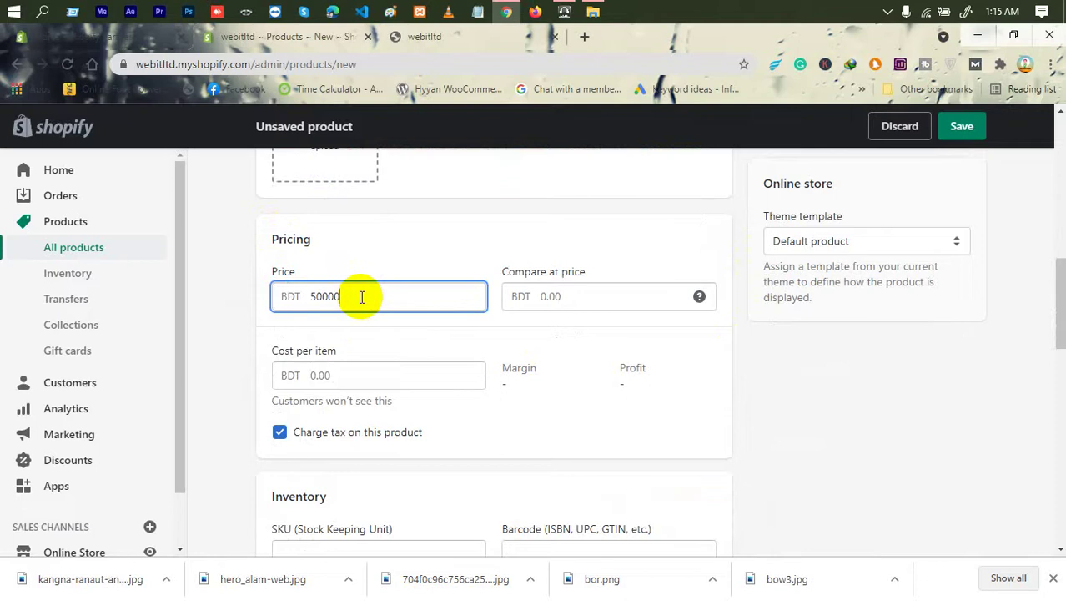
pyautogui.moveTo(316, 296)
pyautogui.mouseDown()
pyautogui.moveTo(352, 295)
pyautogui.moveTo(310, 299)
pyautogui.mouseUp()
pyautogui.click(355, 293)
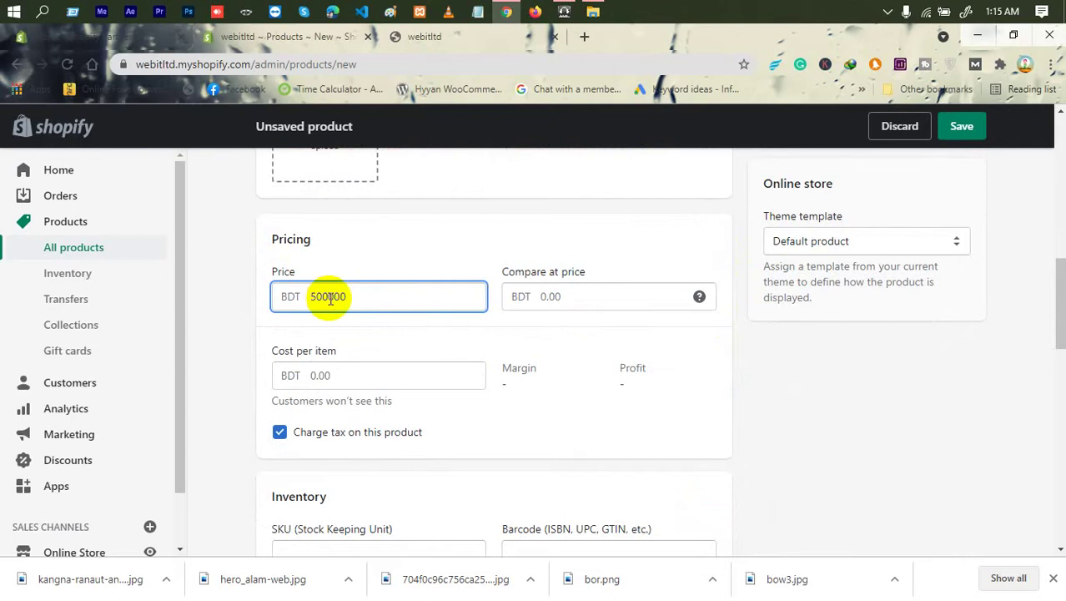
pyautogui.click(306, 301)
pyautogui.doubleClick(306, 298)
# - Set the product's compare-at price to BDT 300,000
pyautogui.click(528, 298)
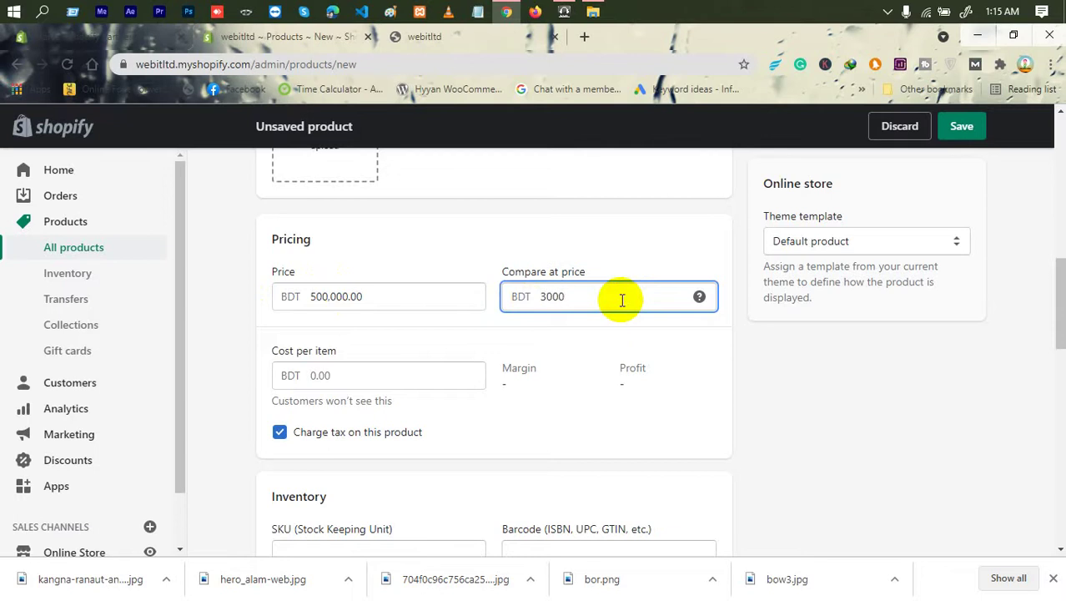
pyautogui.write('300000')
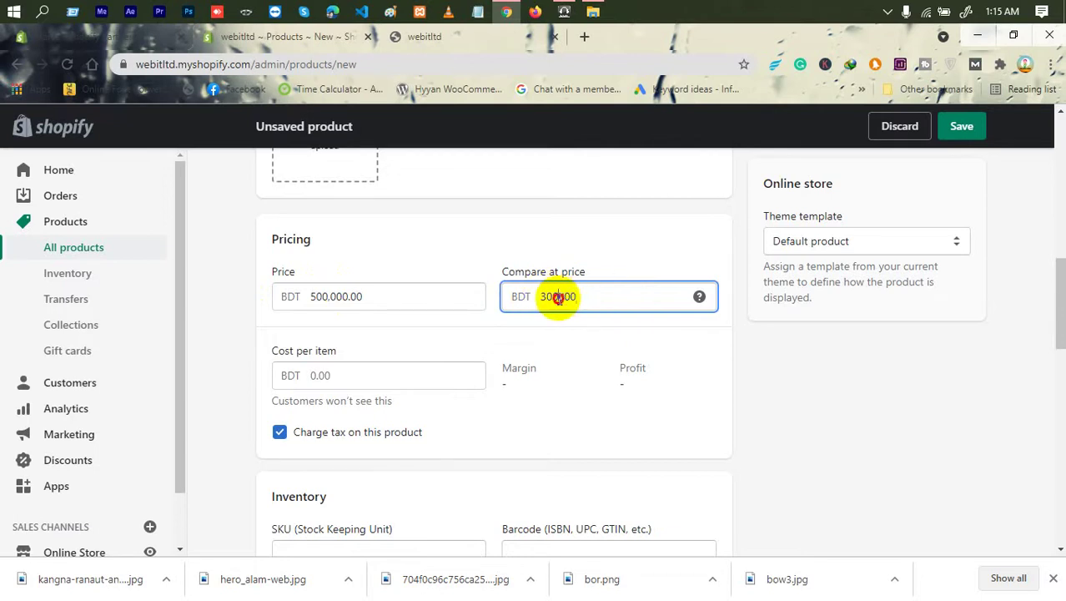
pyautogui.moveTo(557, 298); pyautogui.dragTo(585, 259)
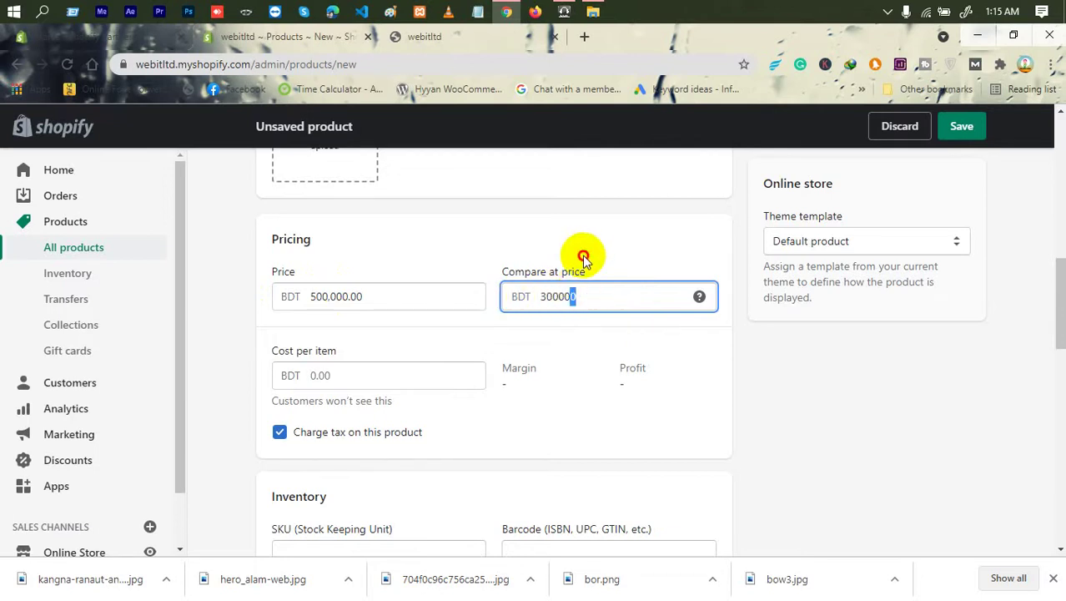
pyautogui.click(584, 260)
pyautogui.click(350, 364)
pyautogui.click(410, 328)
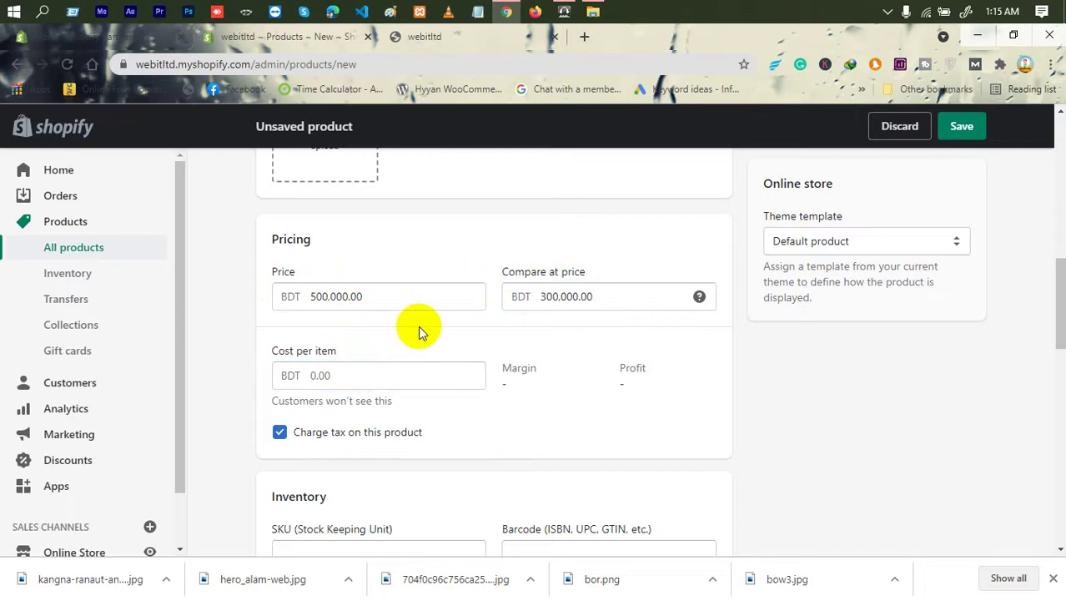
# - Examine the product's cost per item, tax, inventory and shipping settings without entering a cost
pyautogui.scroll(-3, 231, 387)
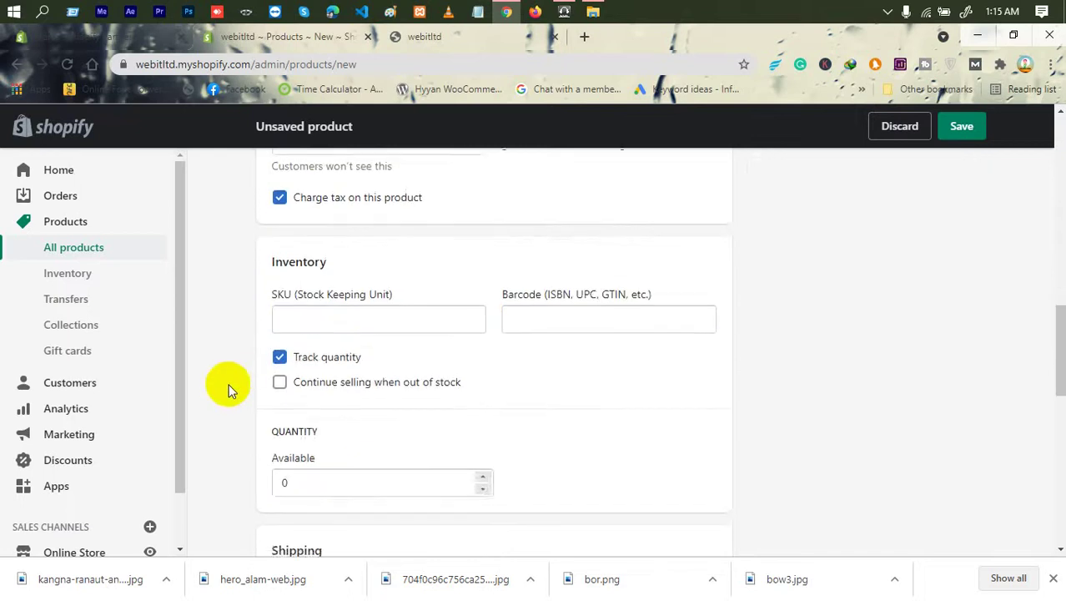
pyautogui.scroll(1, 325, 346)
pyautogui.click(338, 221)
pyautogui.click(331, 190)
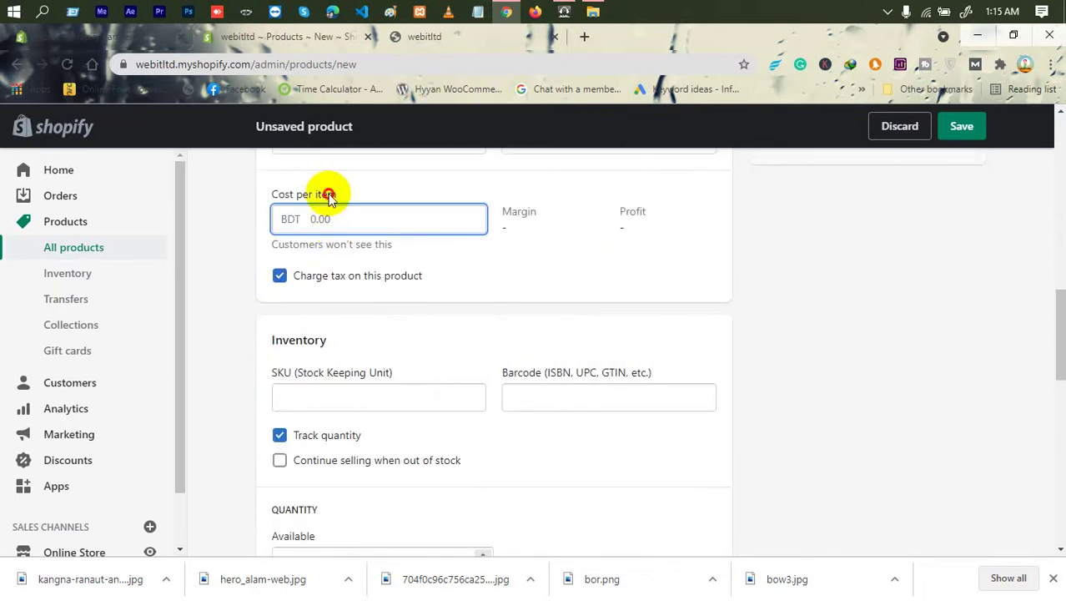
pyautogui.click(465, 221)
pyautogui.scroll(-1, 287, 288)
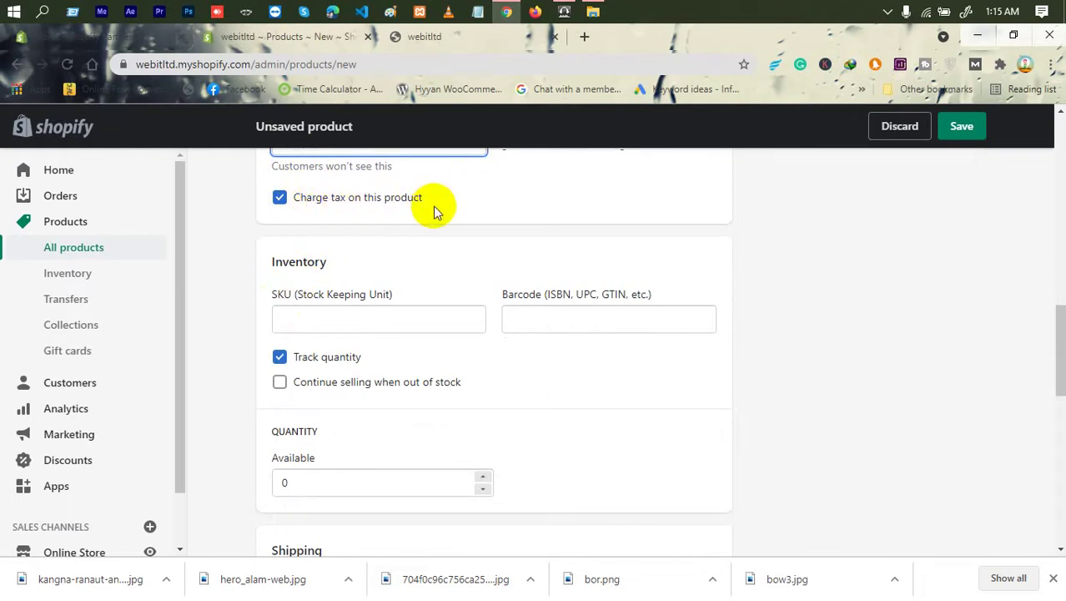
pyautogui.scroll(-1, 326, 314)
pyautogui.scroll(-1, 326, 315)
pyautogui.scroll(-4, 322, 295)
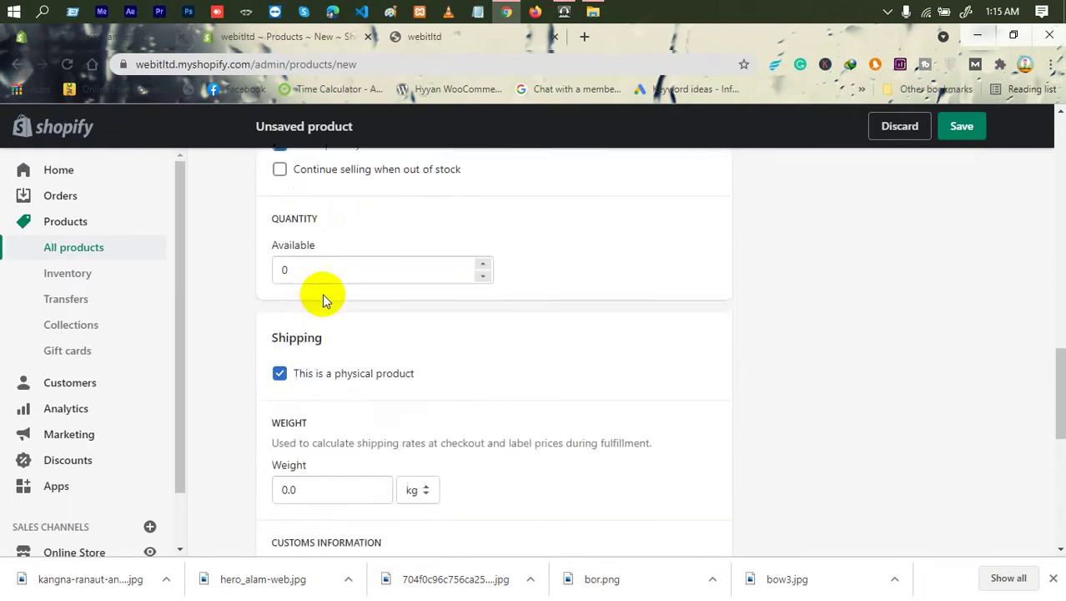
# - Set the product's available quantity to 5, keeping the option to continue selling when out of stock off
pyautogui.scroll(2, 350, 213)
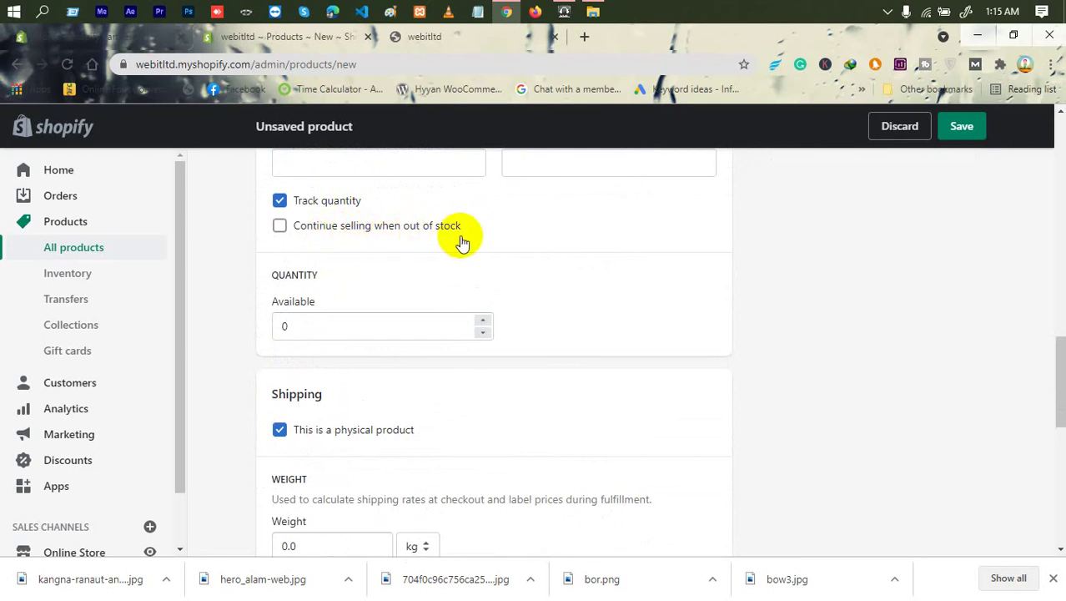
pyautogui.click(348, 225)
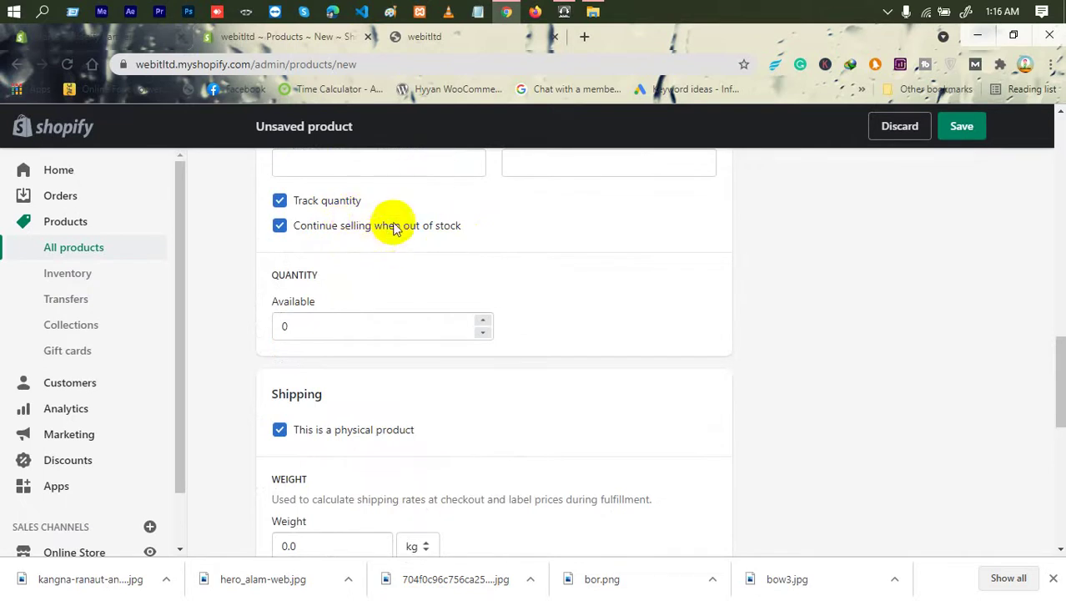
pyautogui.click(279, 225)
pyautogui.scroll(-1, 357, 275)
pyautogui.moveTo(359, 250); pyautogui.dragTo(266, 252)
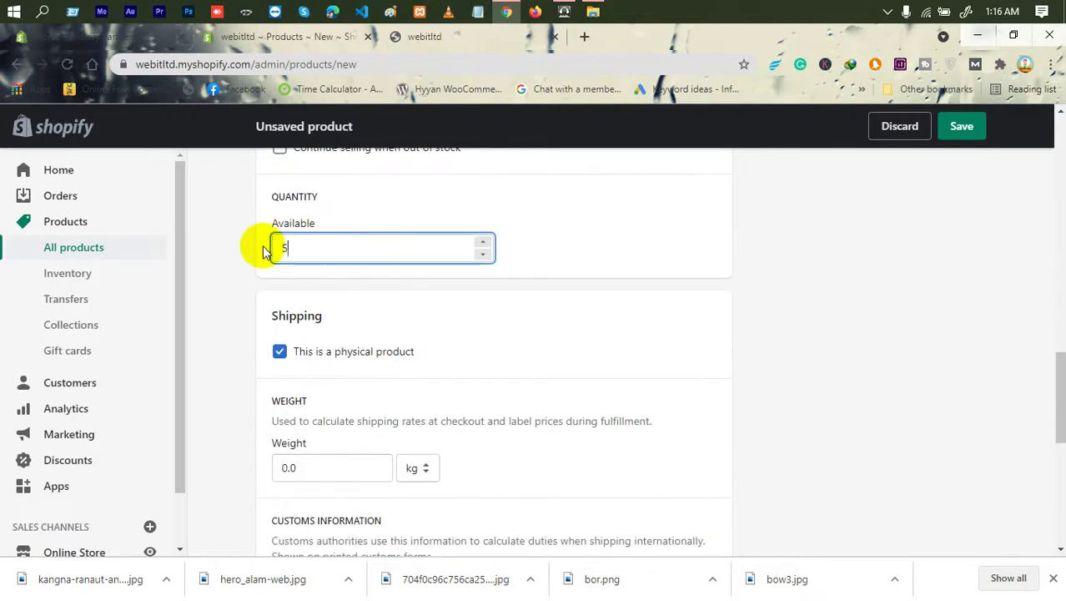
pyautogui.click(455, 345)
# - Set the product's shipping weight to 55.0 kg
pyautogui.scroll(-2, 417, 350)
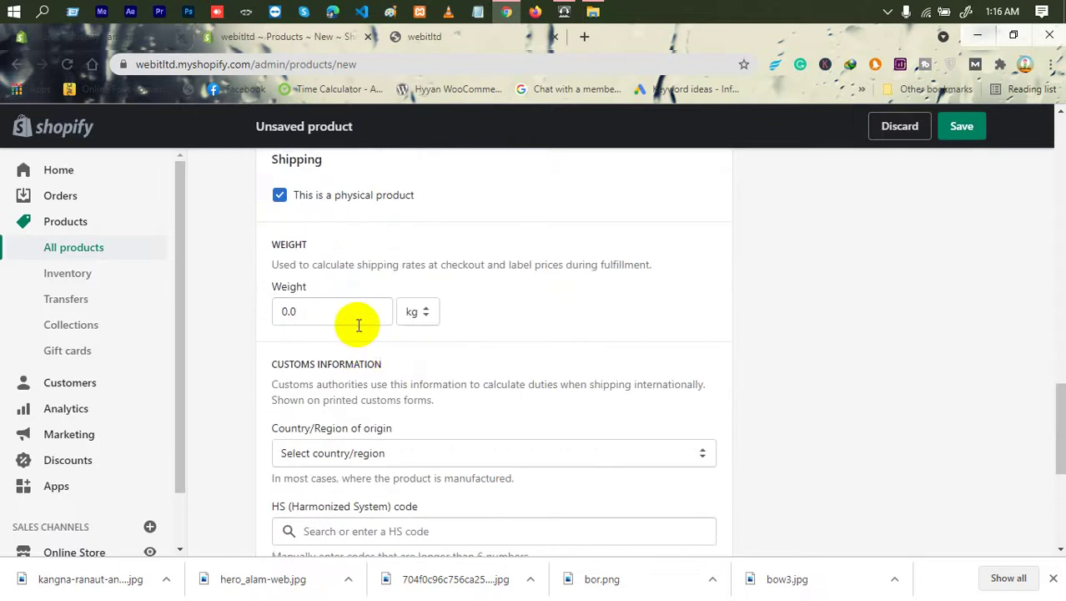
pyautogui.scroll(2, 344, 283)
pyautogui.scroll(-1, 344, 330)
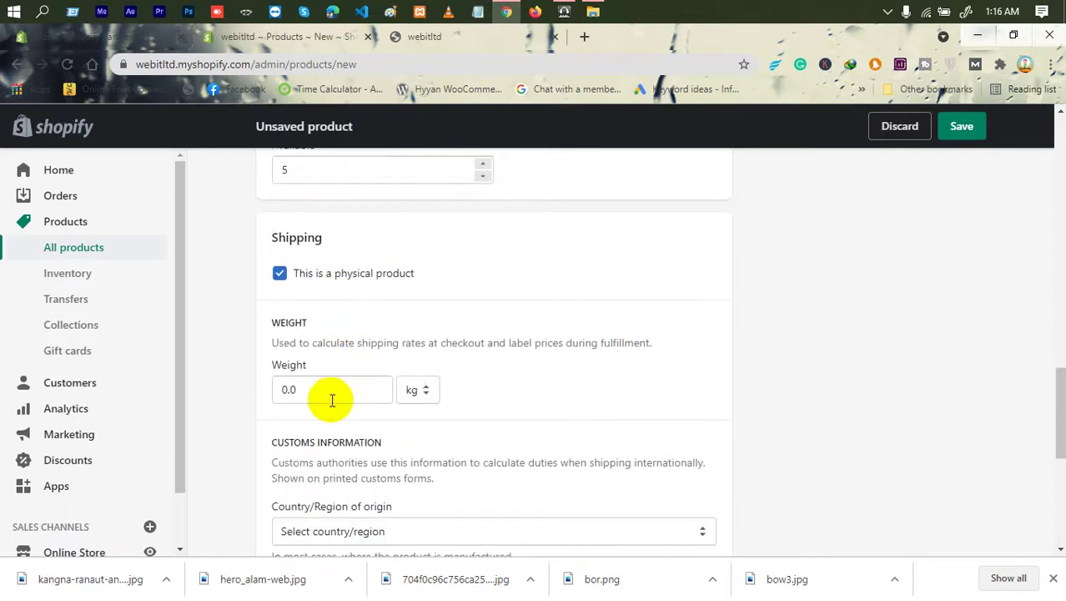
pyautogui.moveTo(333, 398); pyautogui.dragTo(231, 392)
pyautogui.scroll(7, 504, 416)
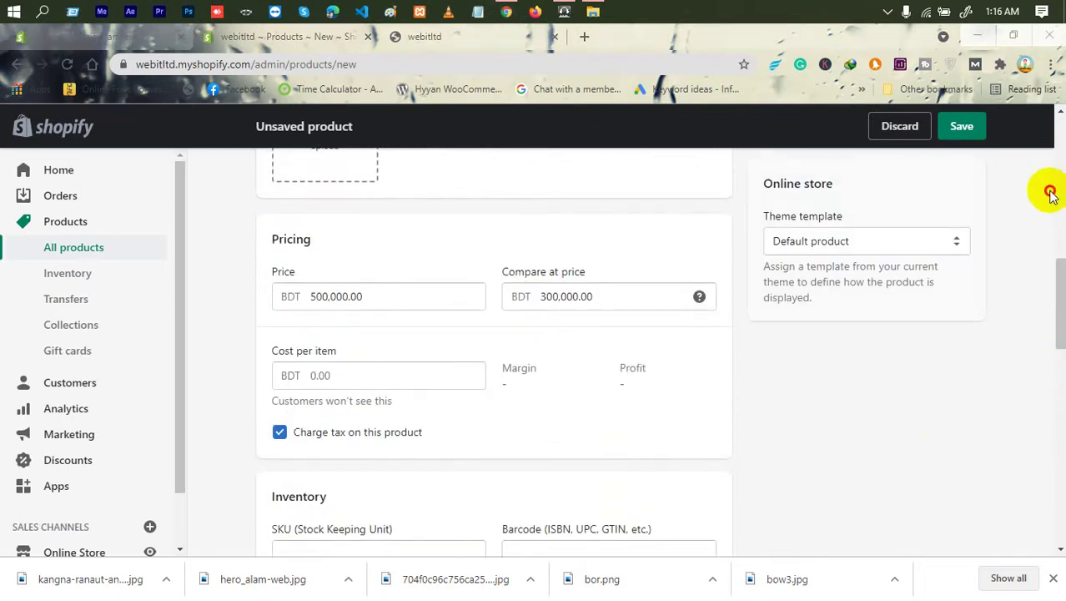
pyautogui.scroll(5, 1050, 278)
pyautogui.scroll(-12, 1059, 330)
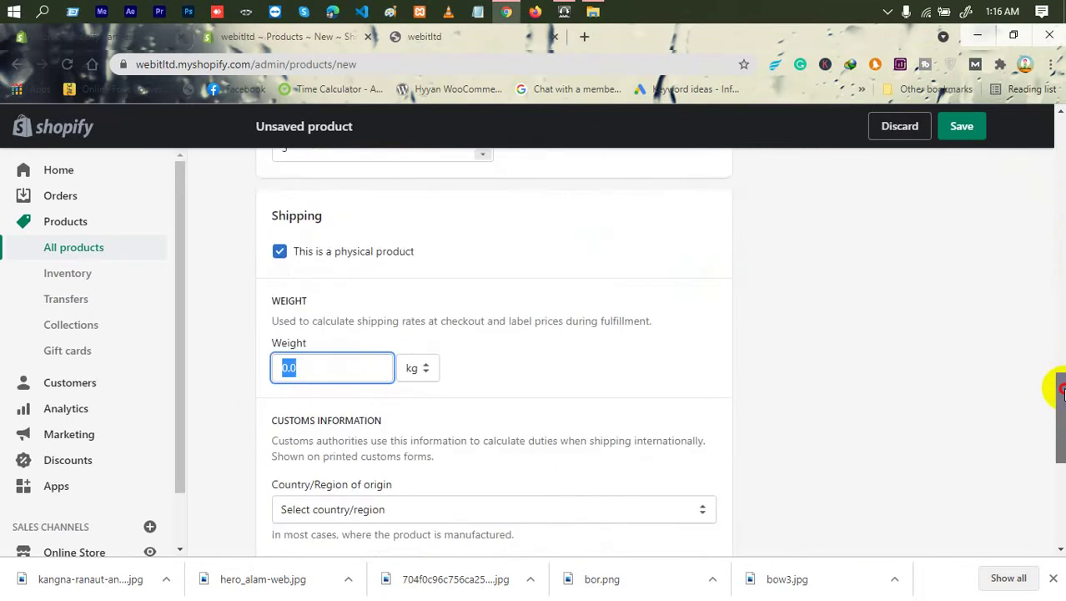
pyautogui.write('55.0')
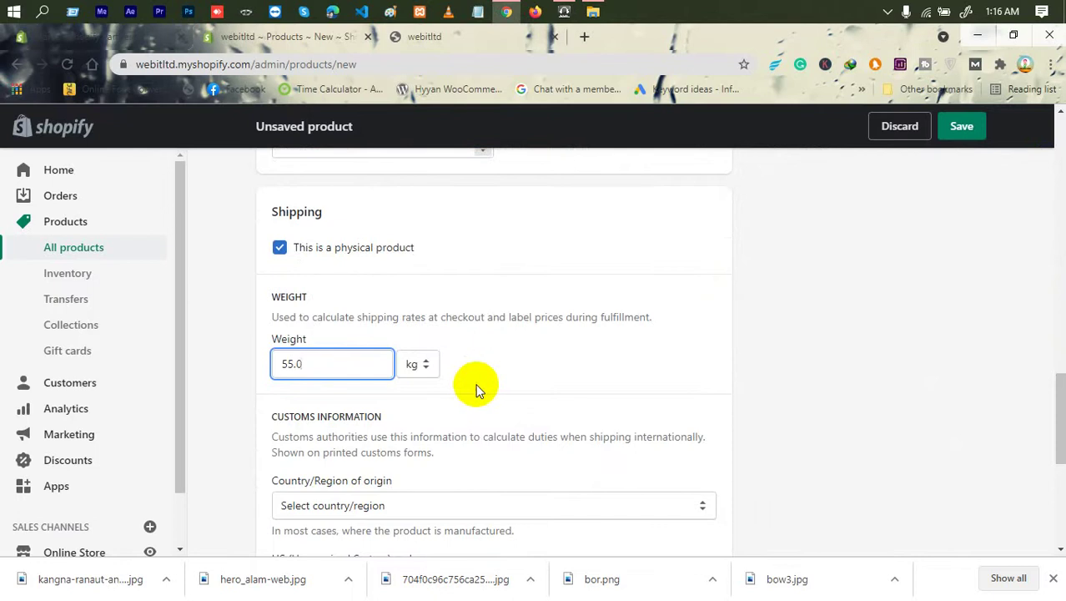
pyautogui.click(474, 386)
# - Set the country of origin in the customs information to Bangladesh, leaving the HS code blank
pyautogui.scroll(-2, 469, 388)
pyautogui.click(351, 360)
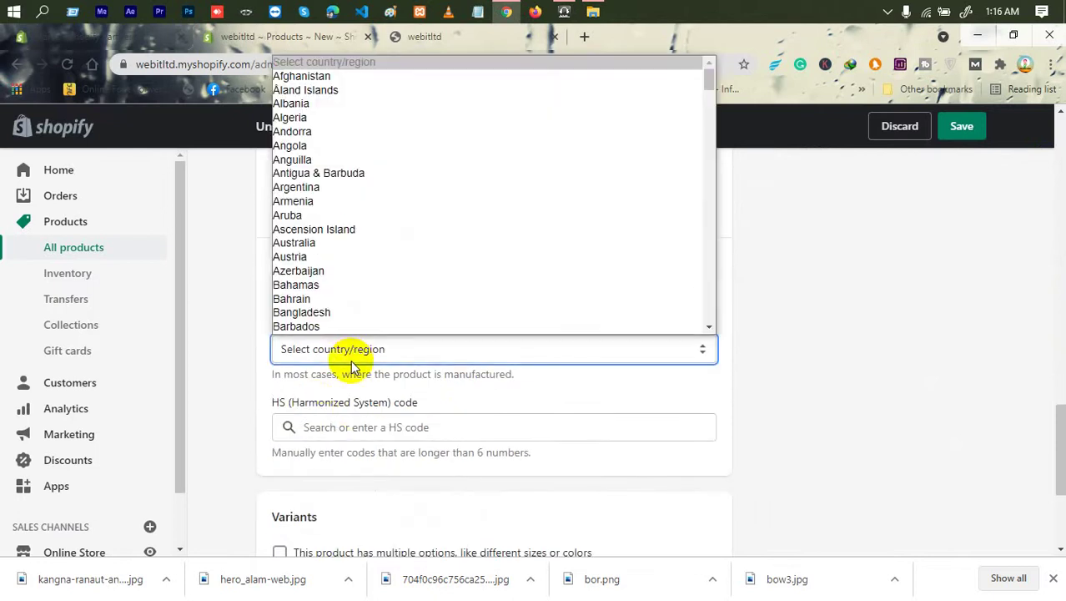
pyautogui.click(351, 367)
pyautogui.moveTo(276, 325); pyautogui.dragTo(396, 369)
pyautogui.click(397, 370)
pyautogui.click(389, 353)
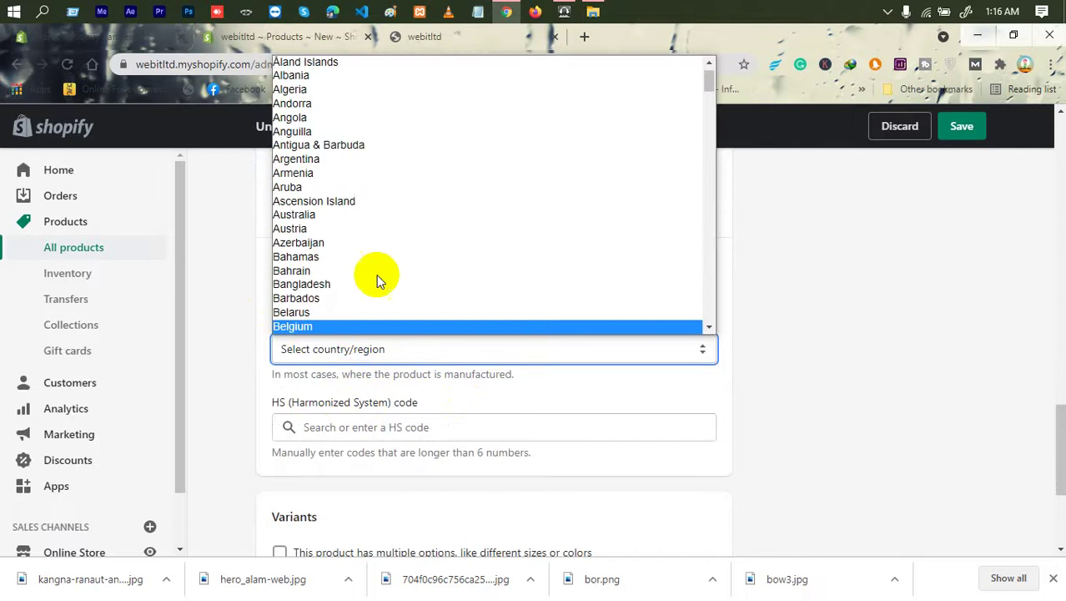
pyautogui.scroll(-6, 369, 219)
pyautogui.scroll(3, 372, 220)
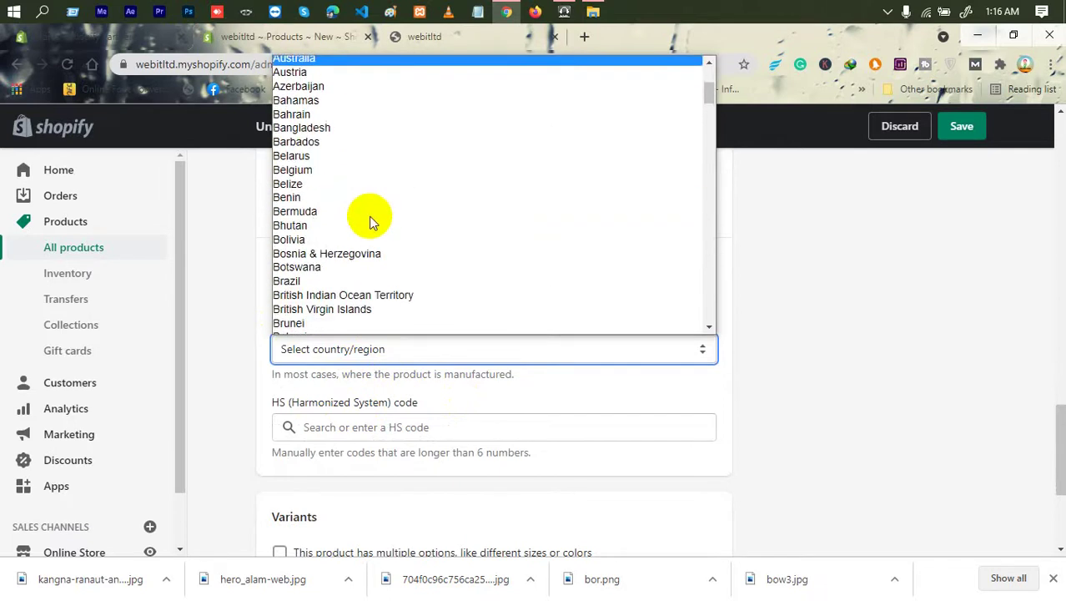
pyautogui.click(314, 127)
pyautogui.scroll(-1, 317, 334)
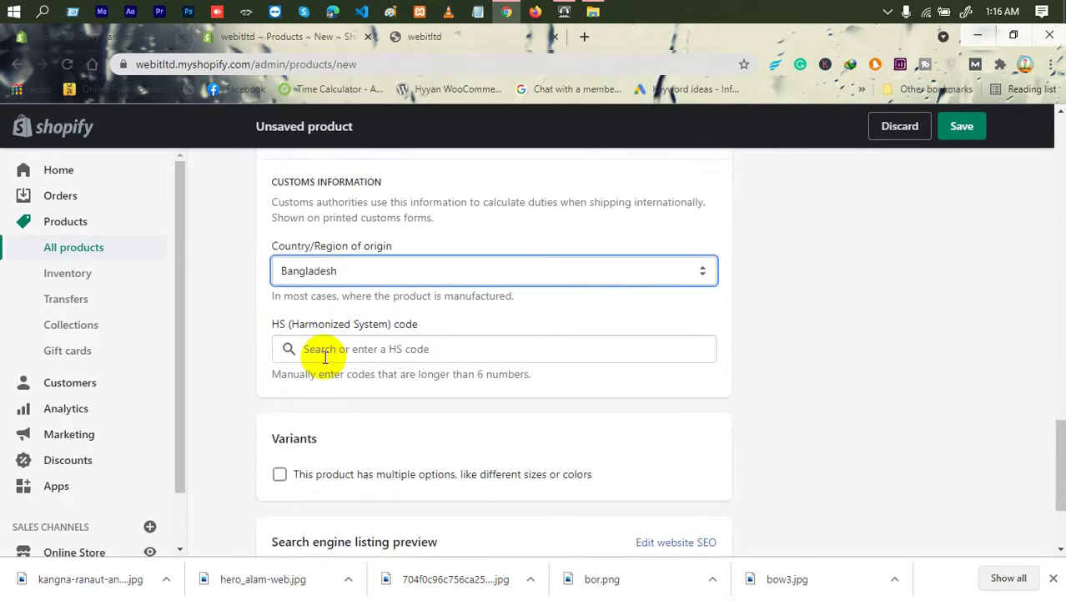
pyautogui.click(337, 354)
# - Enable multiple options for the product and add the Size values S, M, L and XL
pyautogui.scroll(-2, 388, 345)
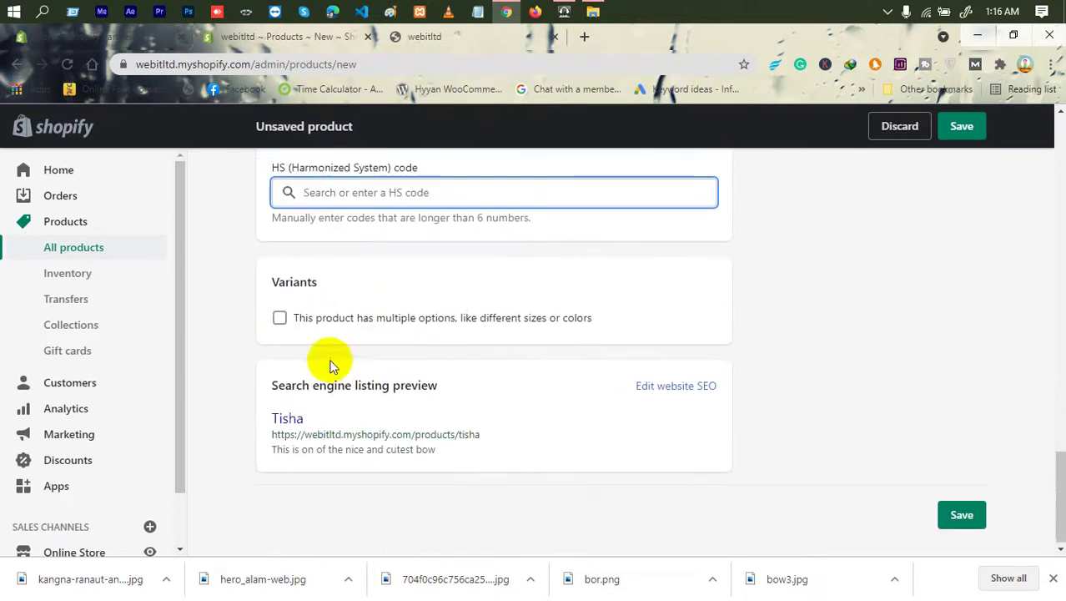
pyautogui.click(317, 321)
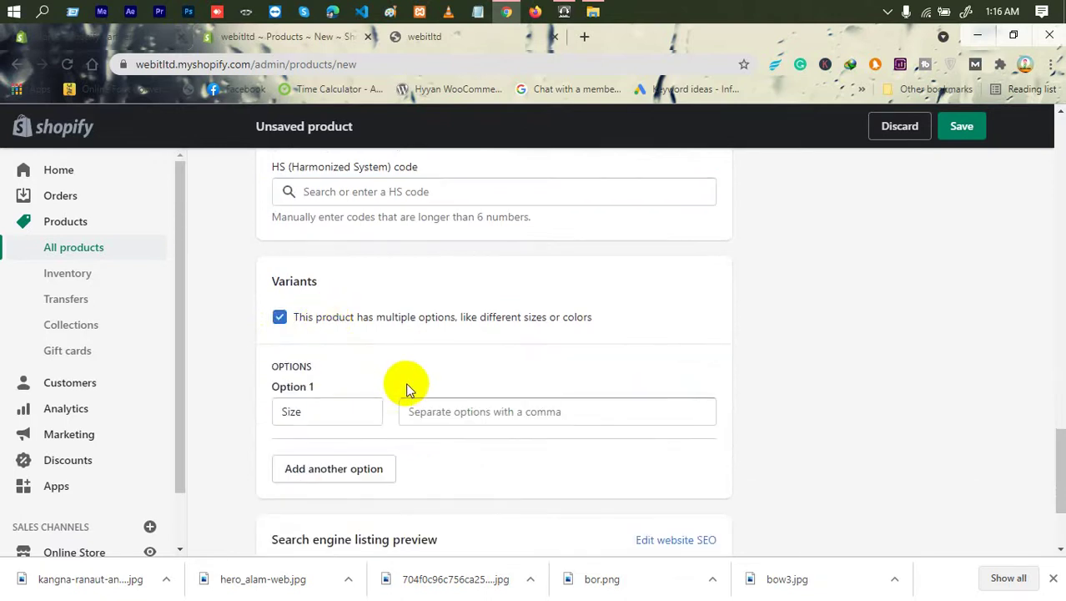
pyautogui.click(330, 409)
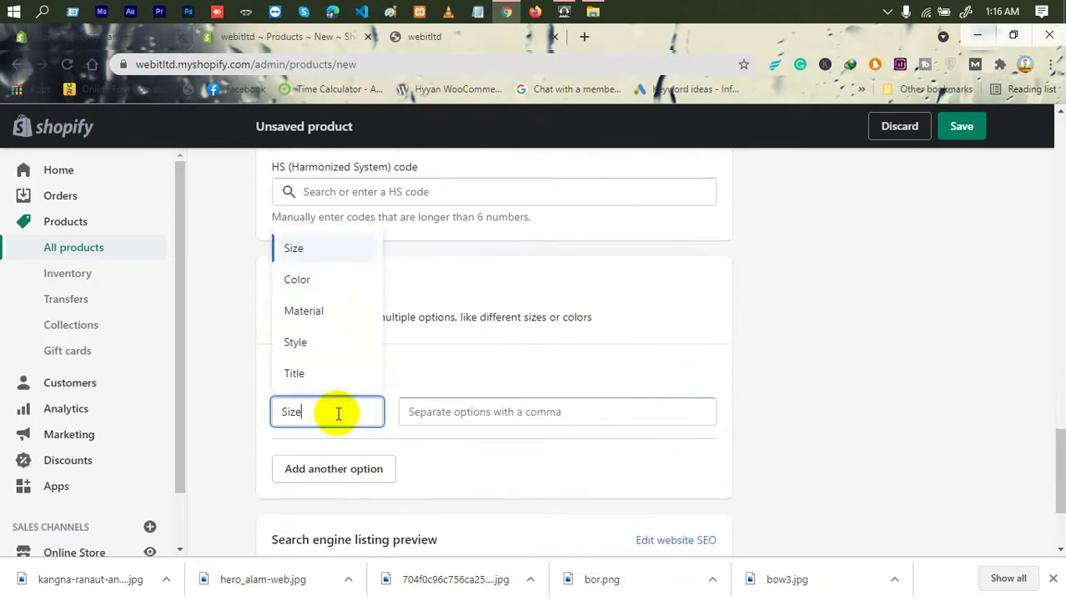
pyautogui.click(516, 365)
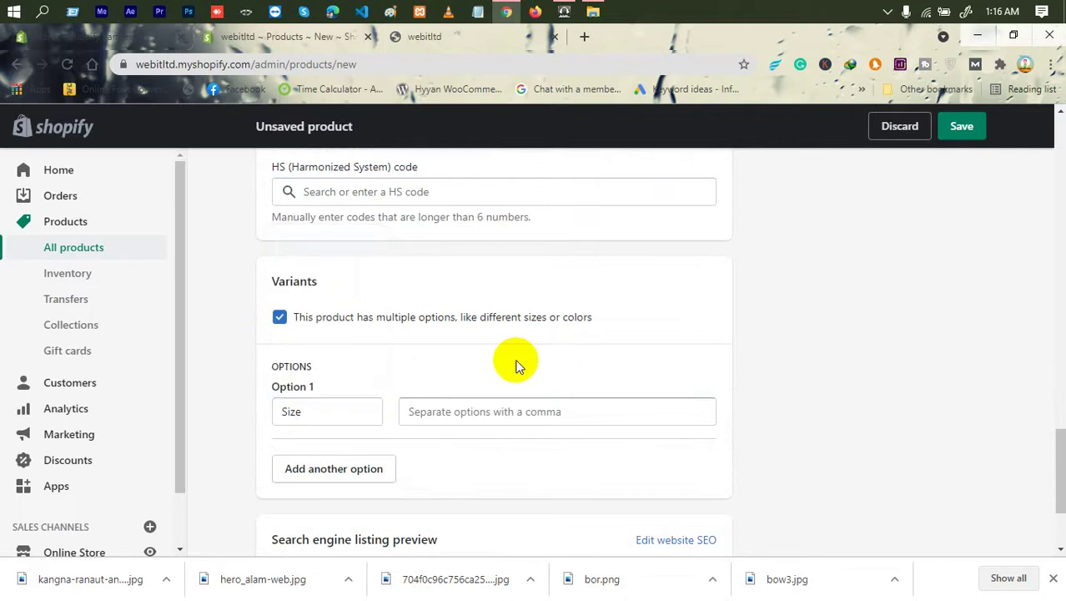
pyautogui.click(470, 417)
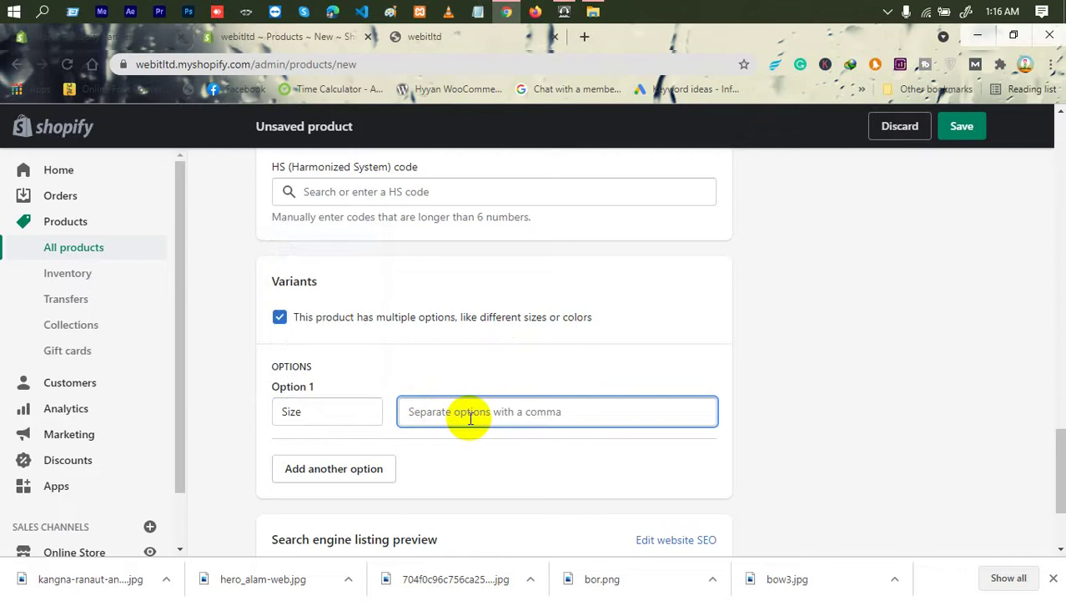
pyautogui.write('S')
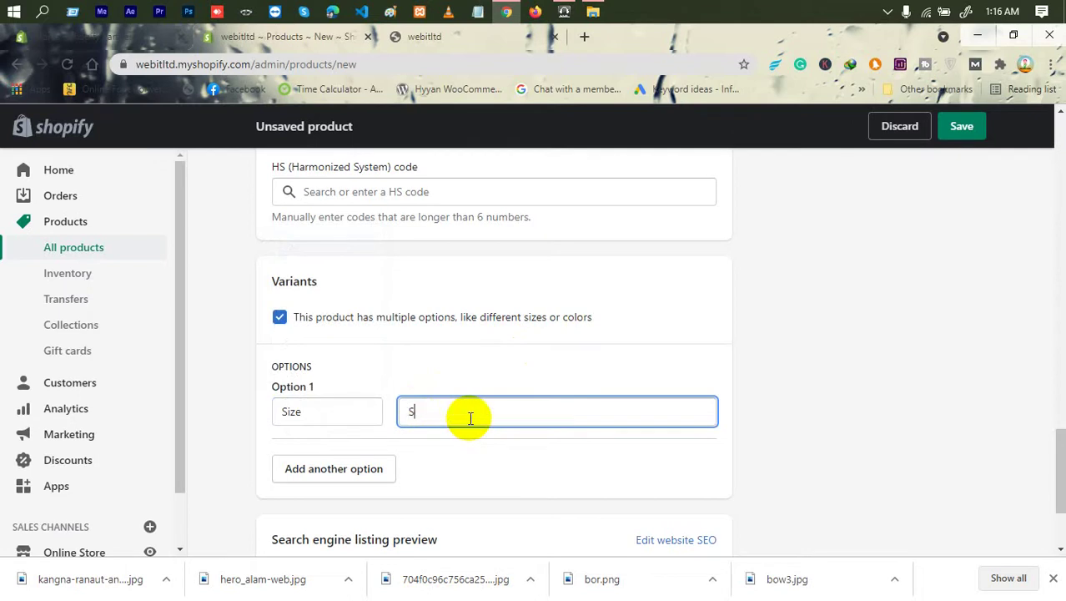
pyautogui.write(',')
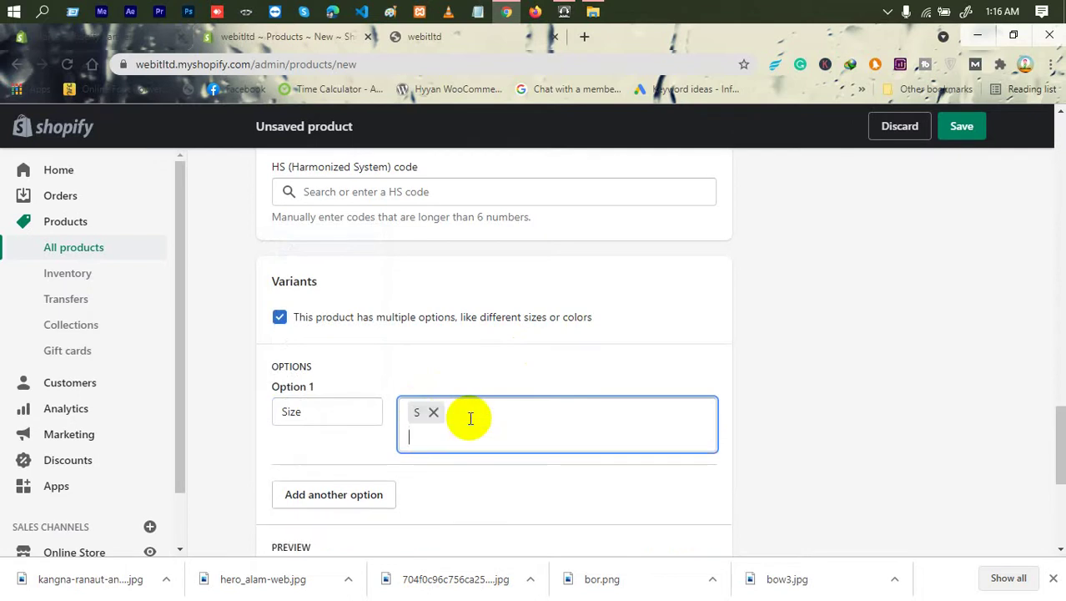
pyautogui.write('M,L,')
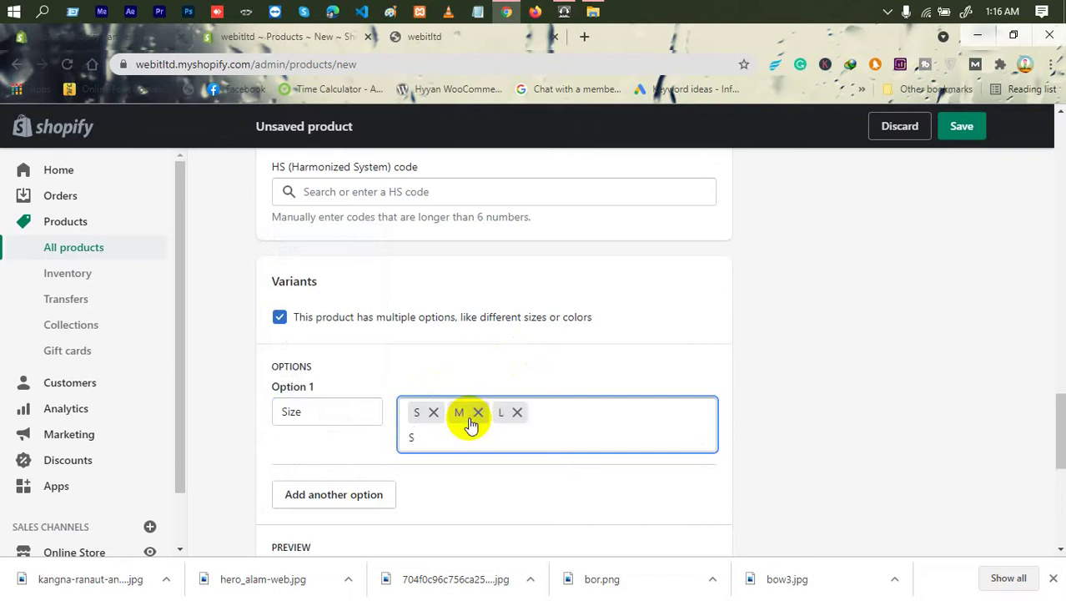
pyautogui.write('XL,')
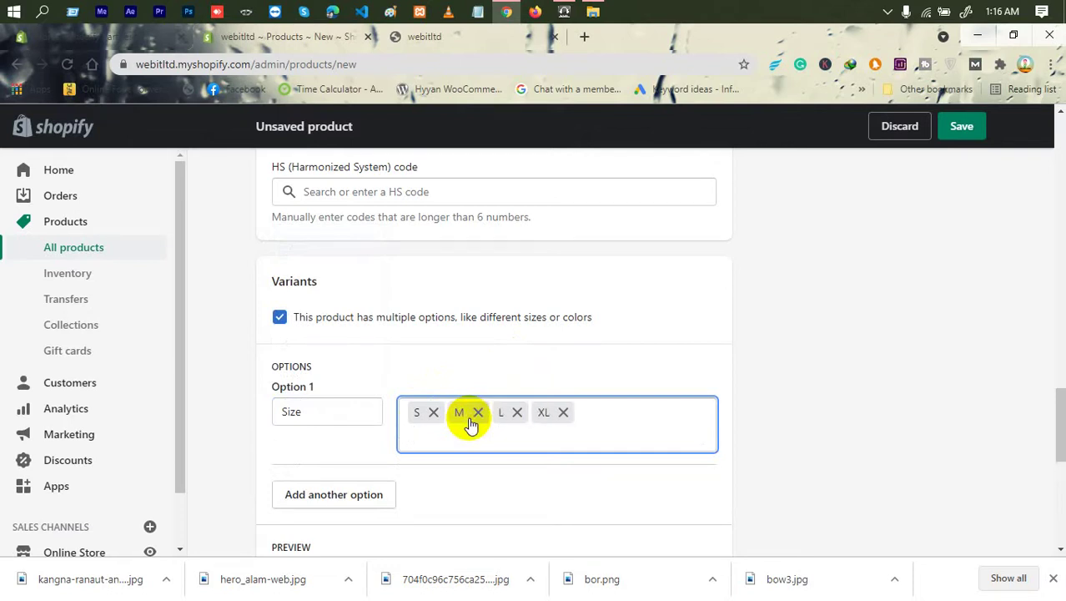
# - Add a second product option, Color, with the values Pink, green, Navy and Orange
pyautogui.scroll(-1, 451, 426)
pyautogui.click(328, 417)
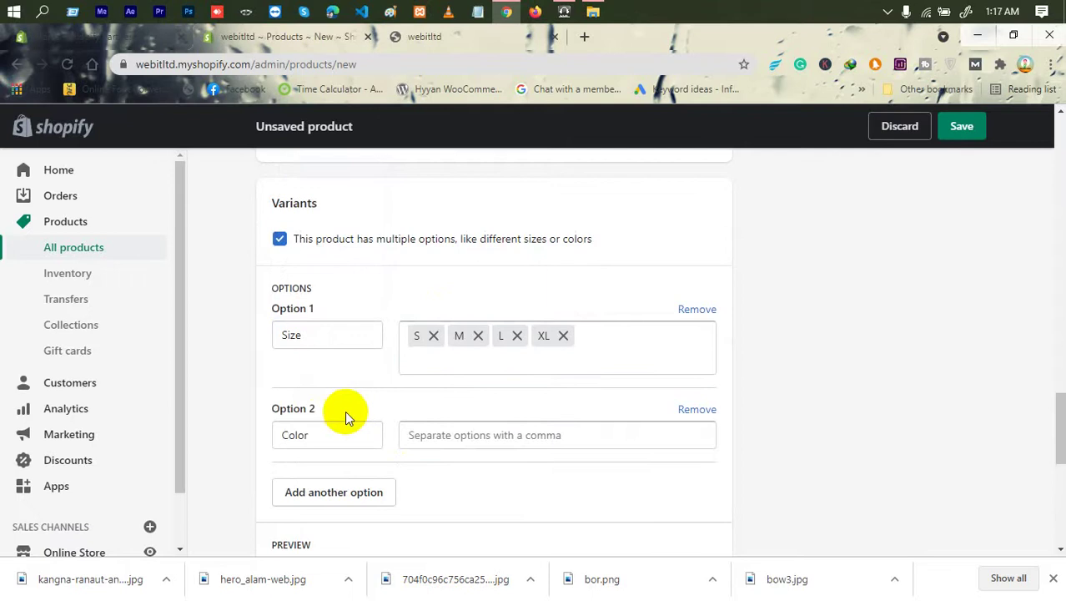
pyautogui.click(419, 433)
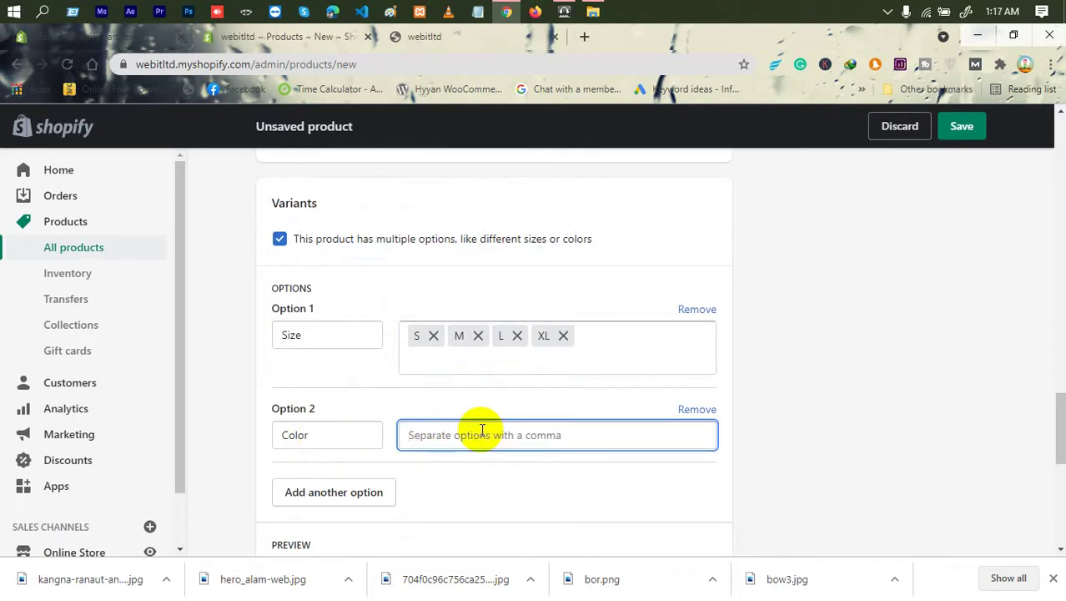
pyautogui.write('Pink')
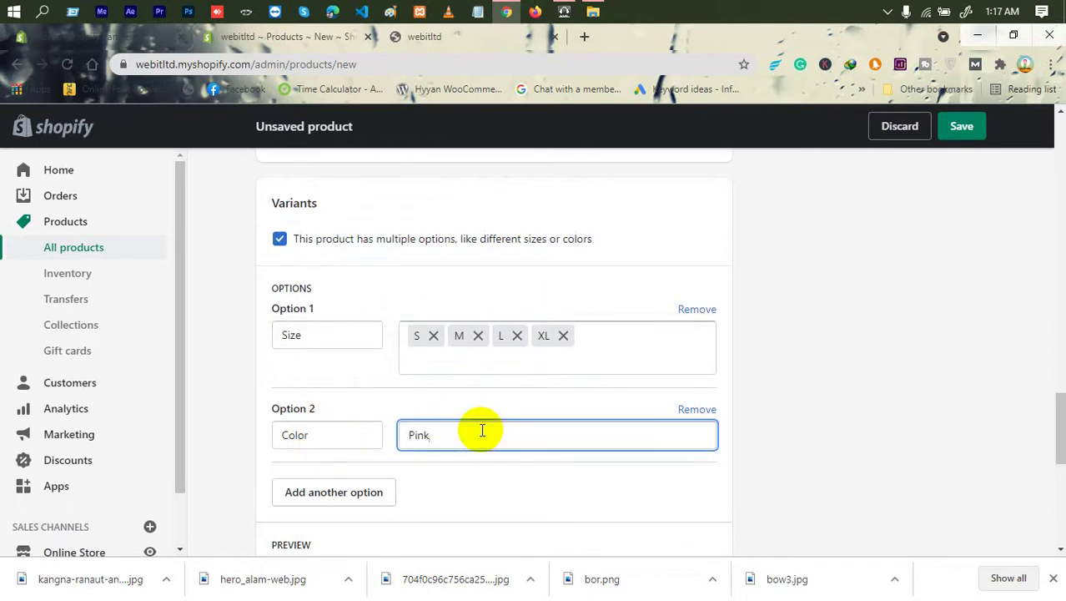
pyautogui.write(',')
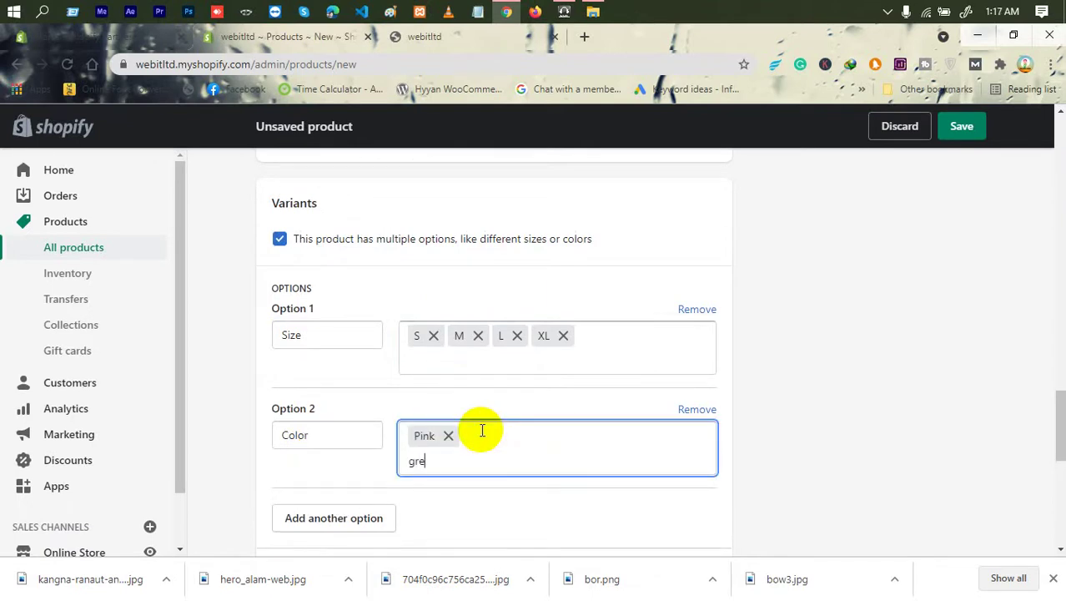
pyautogui.write('green,')
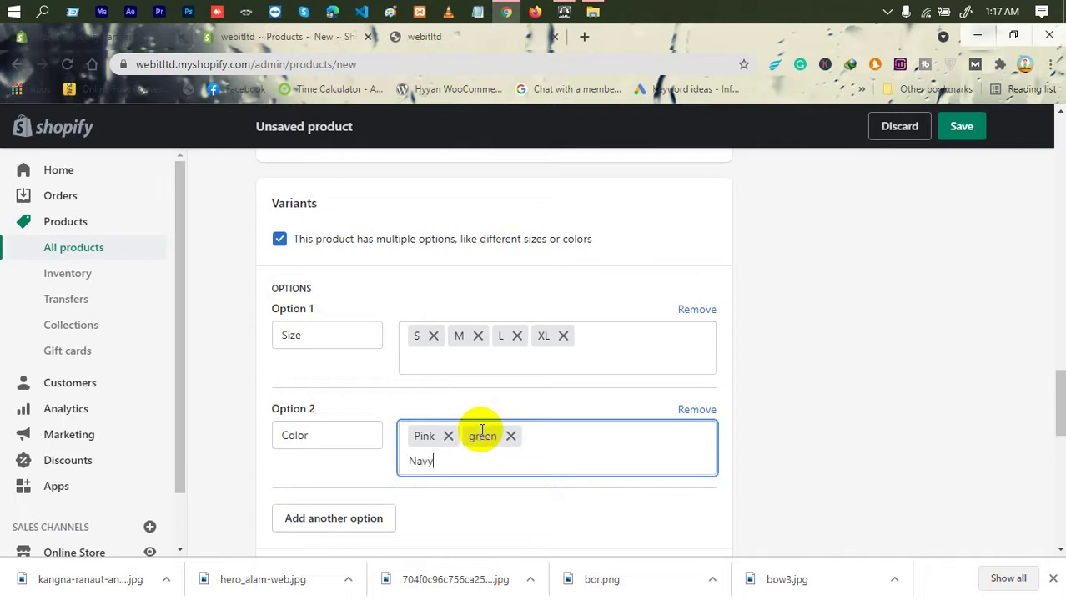
pyautogui.write('Navy,')
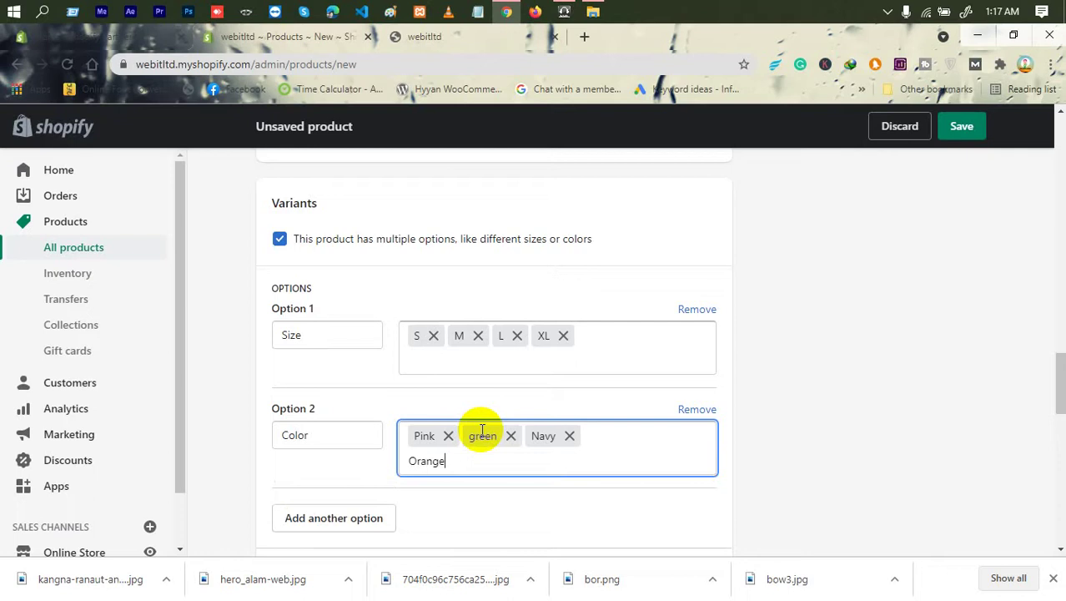
pyautogui.write('Orange,')
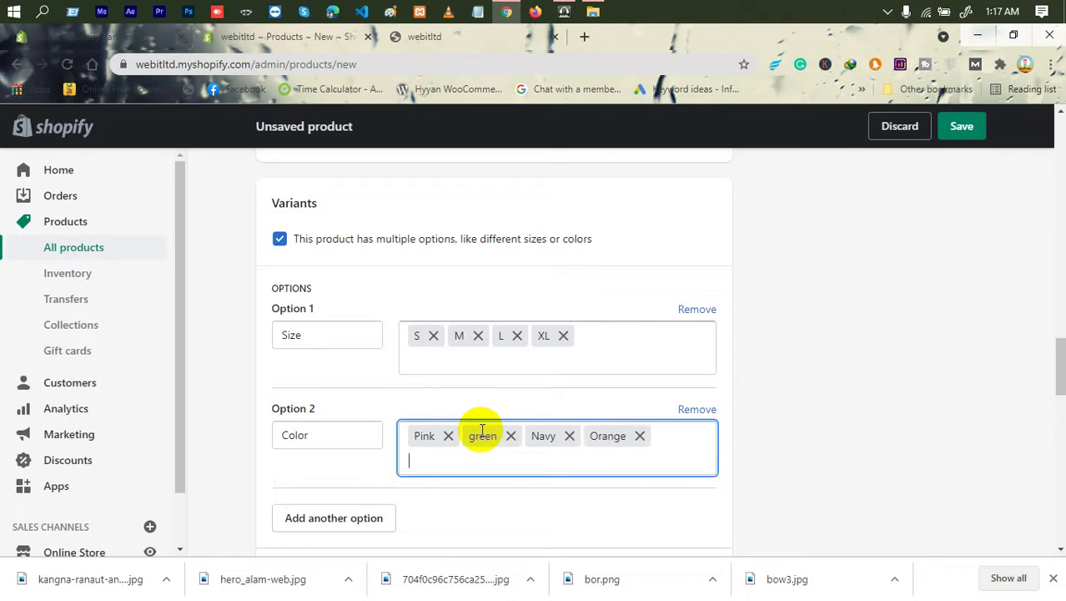
pyautogui.scroll(-2, 482, 430)
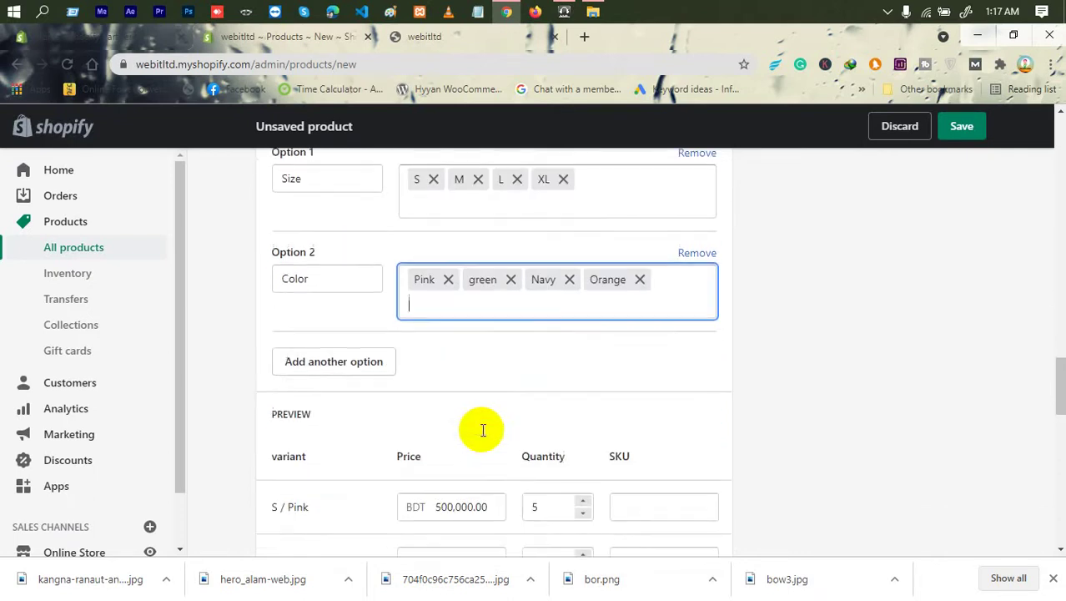
pyautogui.click(357, 364)
pyautogui.click(313, 376)
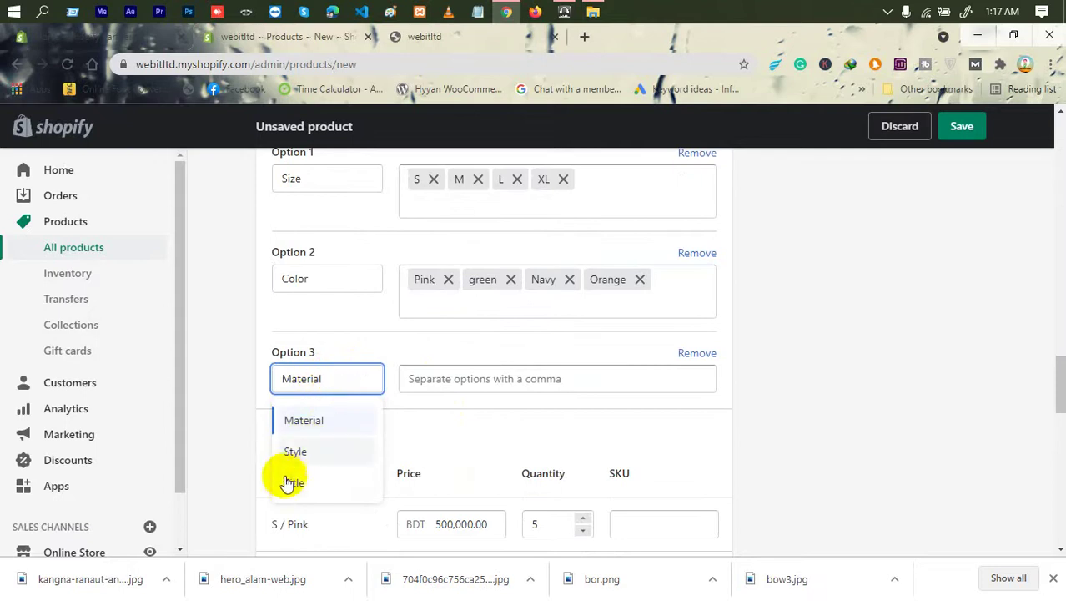
pyautogui.scroll(-1, 288, 480)
pyautogui.scroll(-1, 291, 488)
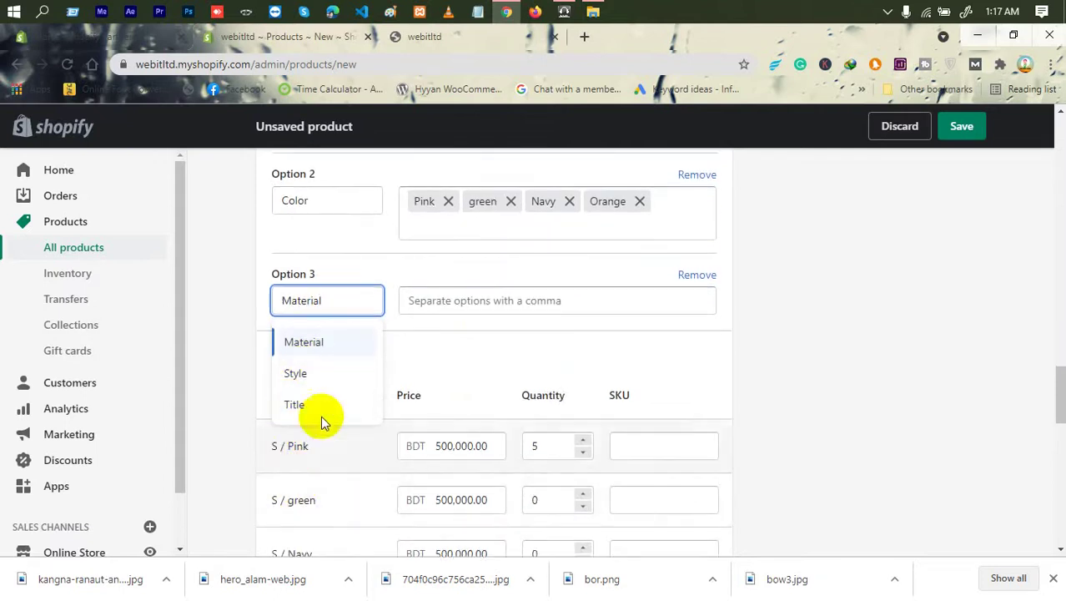
pyautogui.click(428, 327)
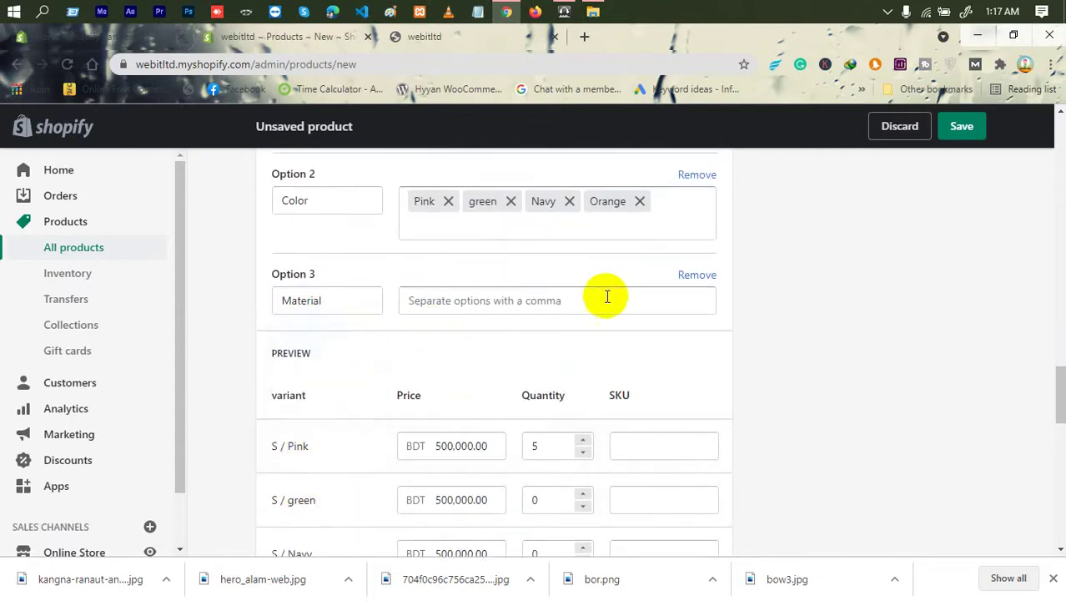
pyautogui.click(685, 278)
# - Set the quantities of the S / Pink and S / green variants to 1
pyautogui.scroll(-2, 345, 302)
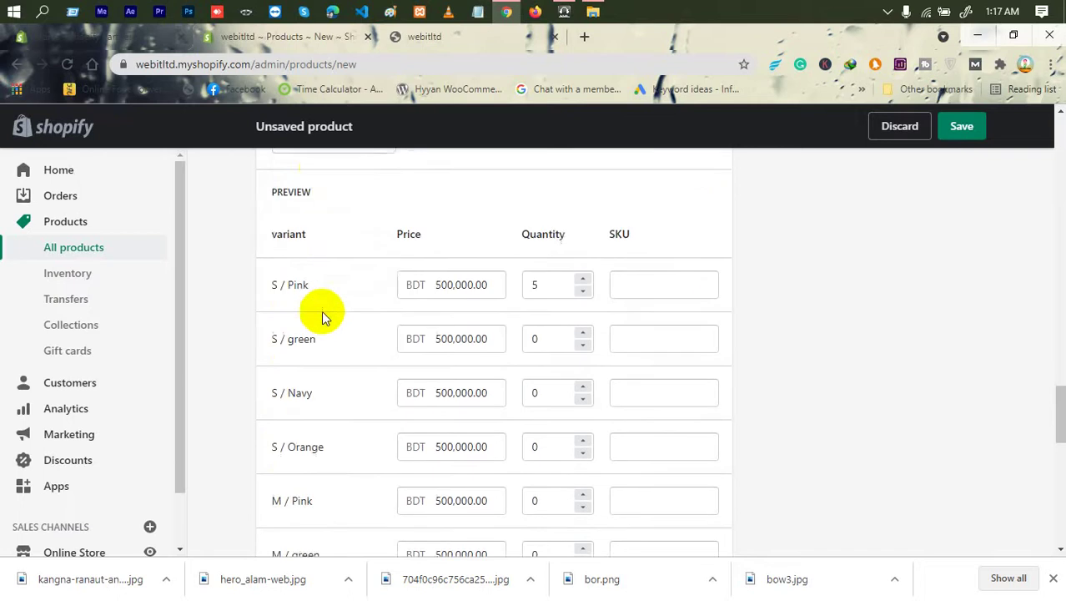
pyautogui.scroll(-1, 321, 288)
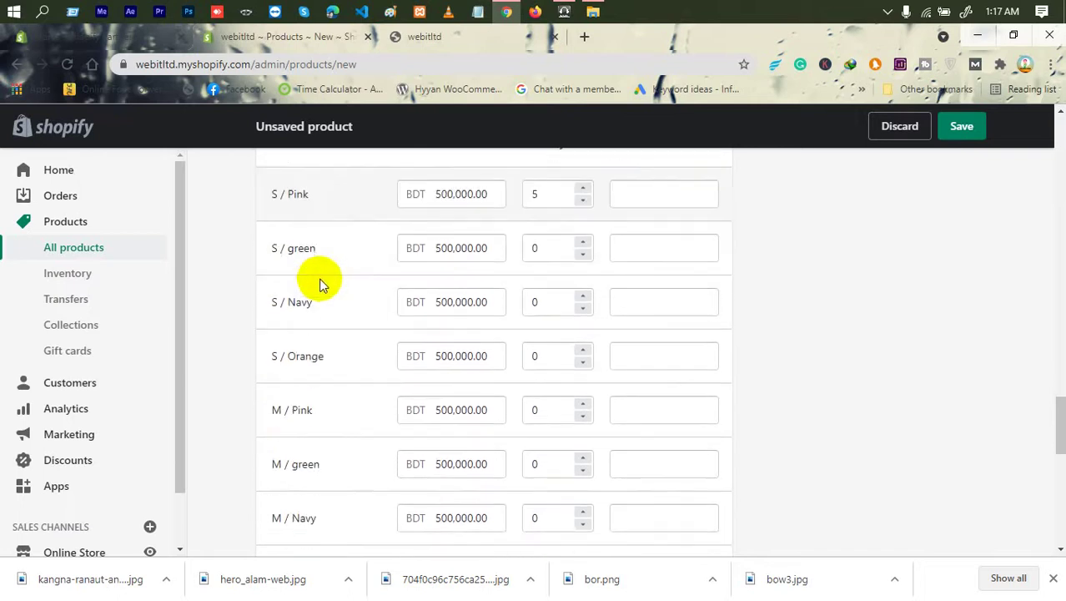
pyautogui.click(470, 194)
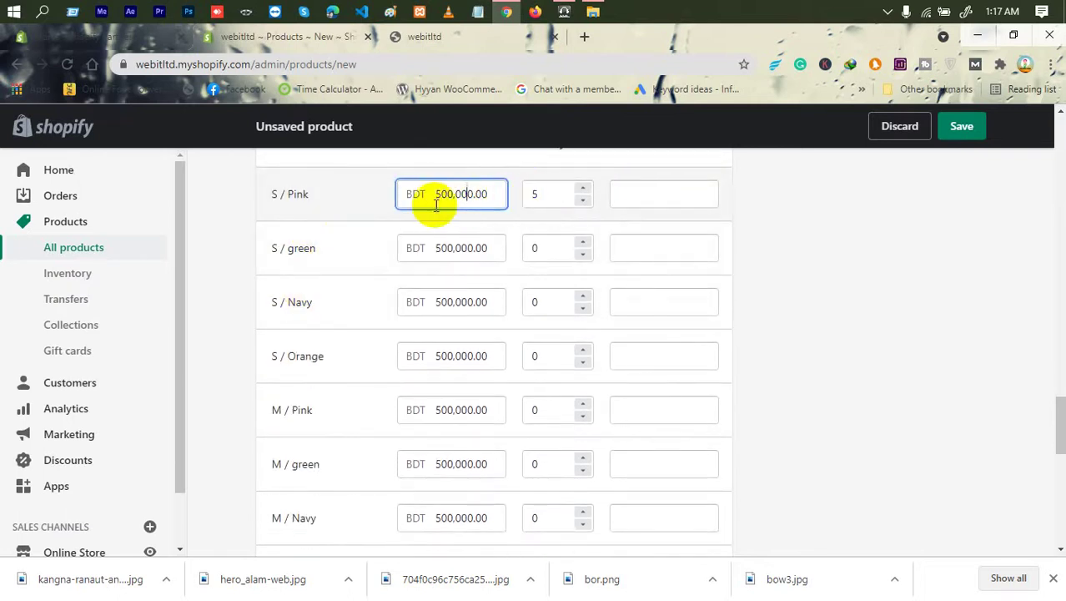
pyautogui.scroll(1, 437, 233)
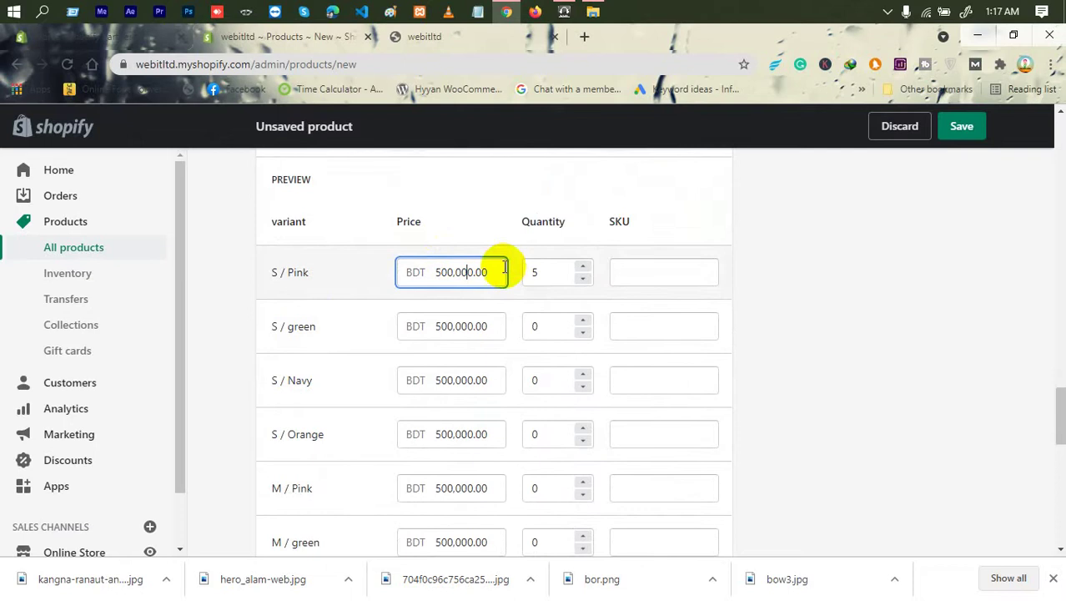
pyautogui.click(557, 277)
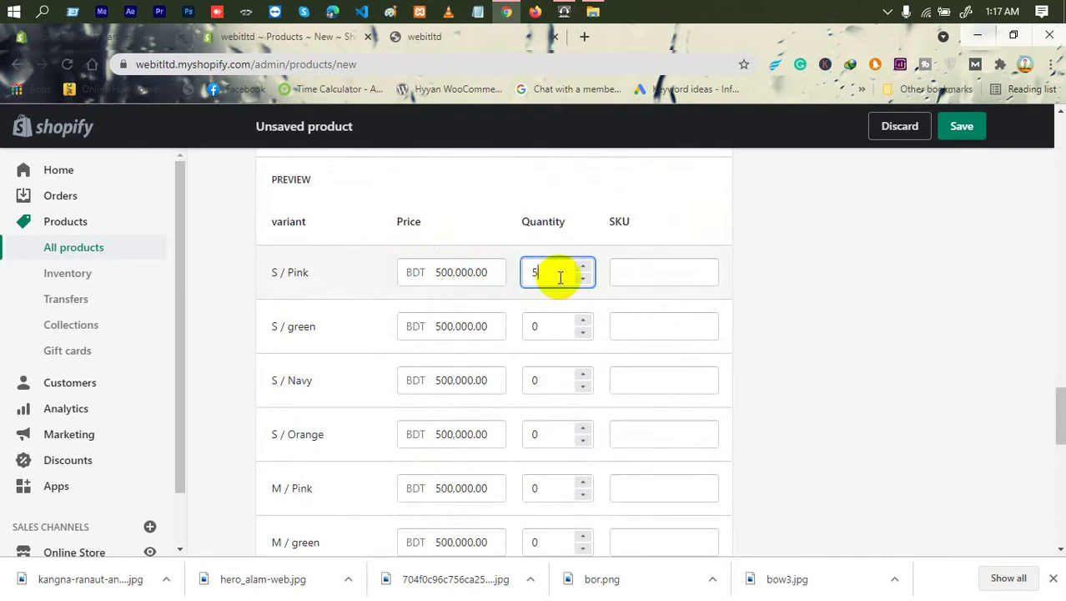
pyautogui.click(668, 273)
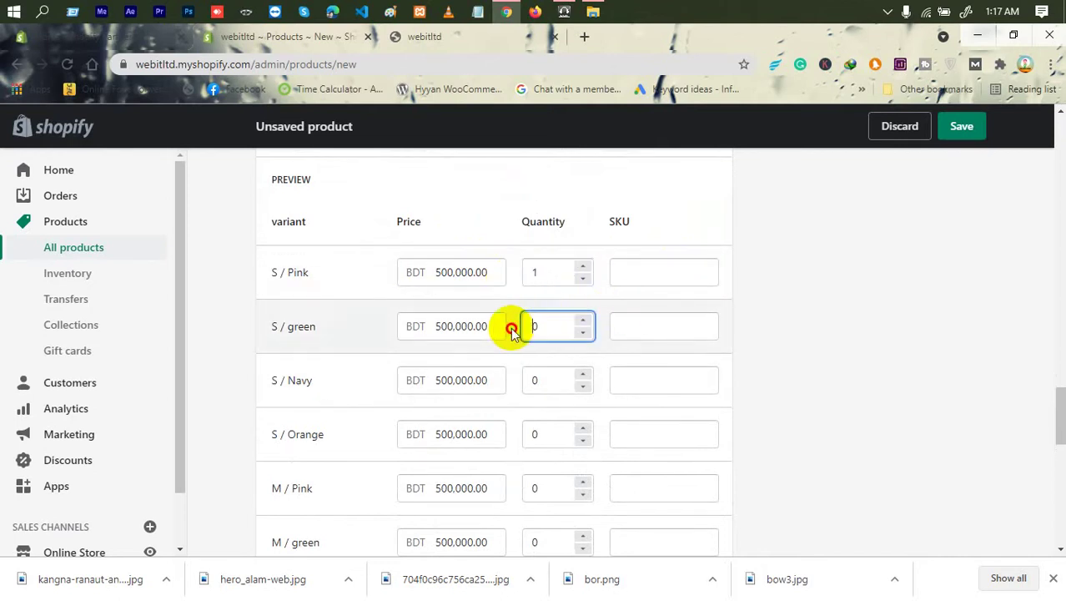
pyautogui.moveTo(528, 326); pyautogui.dragTo(552, 328)
pyautogui.write('1')
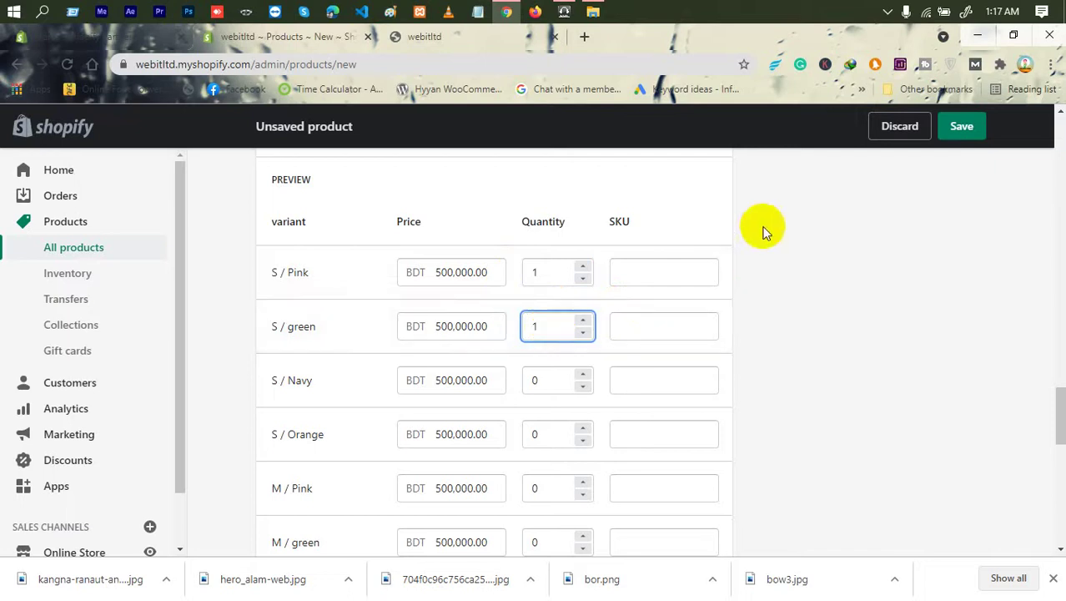
# - Set the quantities of the S / green and S / Pink variants to 0
pyautogui.scroll(-1, 596, 357)
pyautogui.scroll(-3, 595, 355)
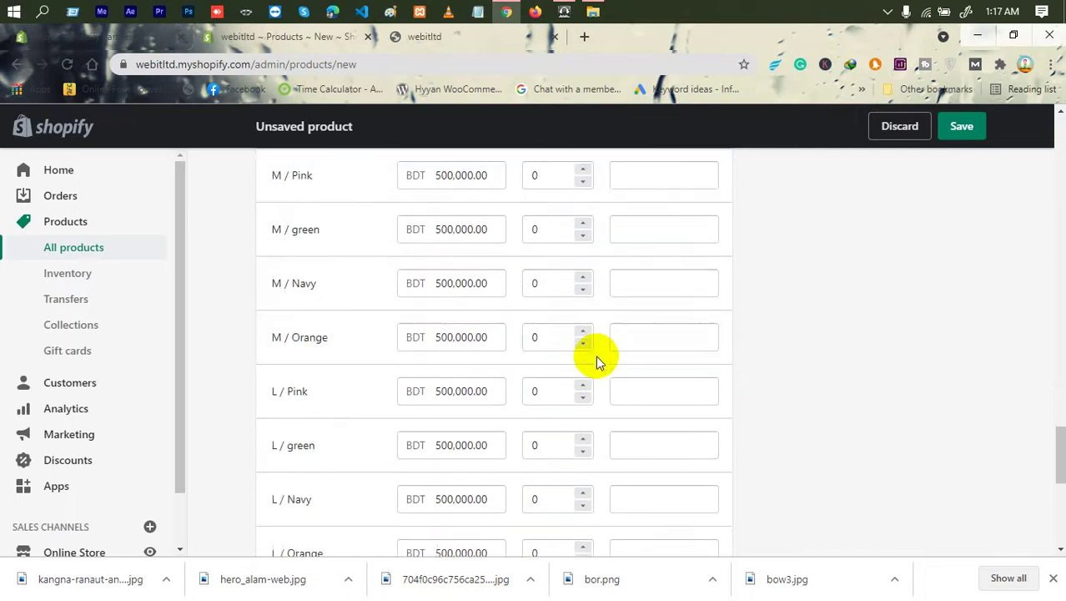
pyautogui.scroll(4, 595, 279)
pyautogui.click(563, 273)
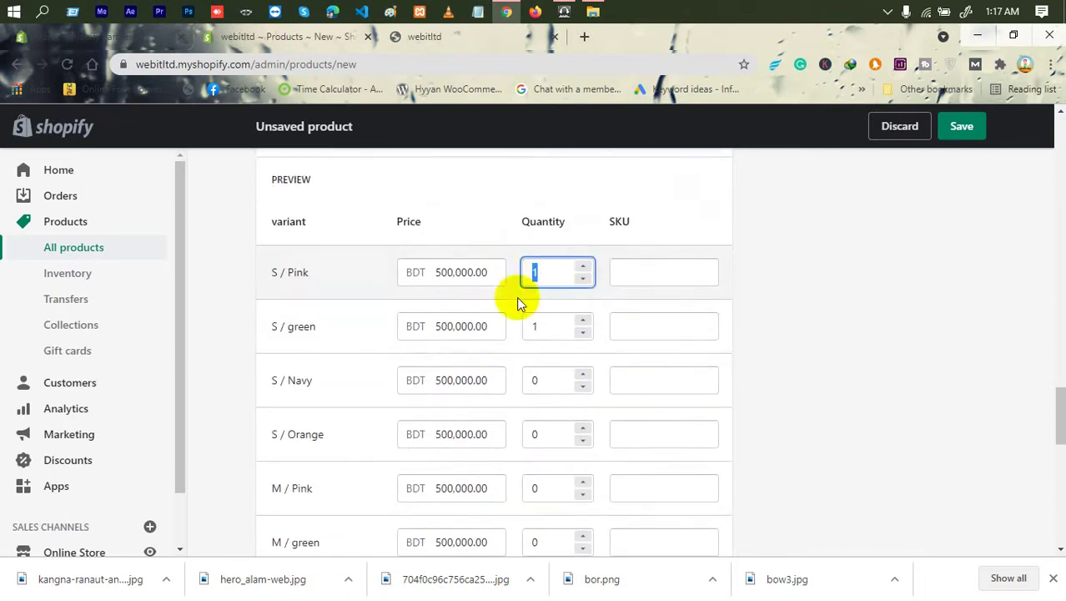
pyautogui.click(534, 326)
pyautogui.write('0')
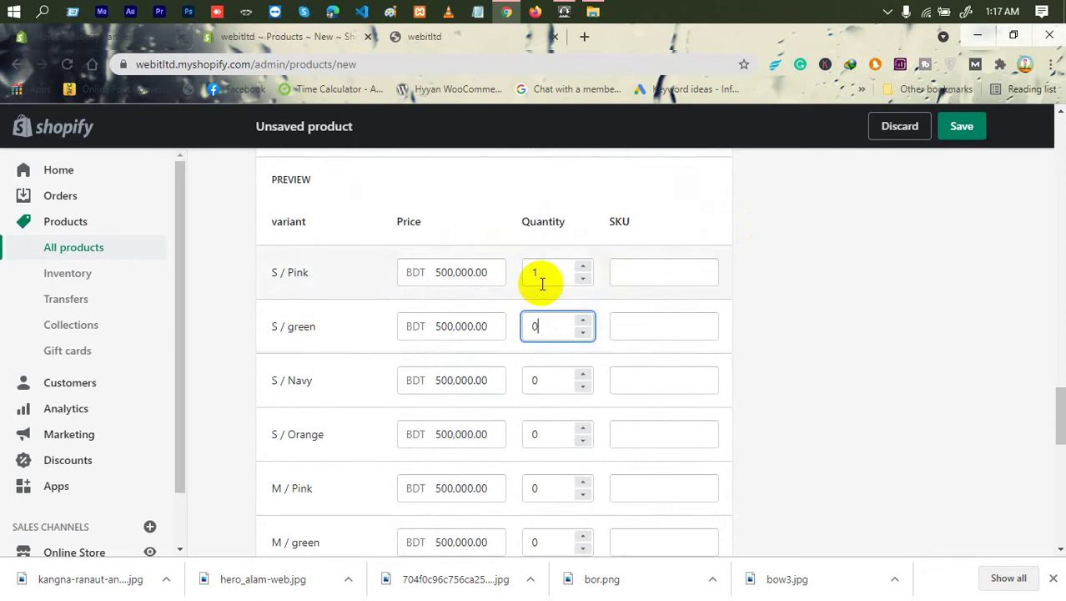
pyautogui.click(509, 272)
pyautogui.write('0')
pyautogui.click(511, 251)
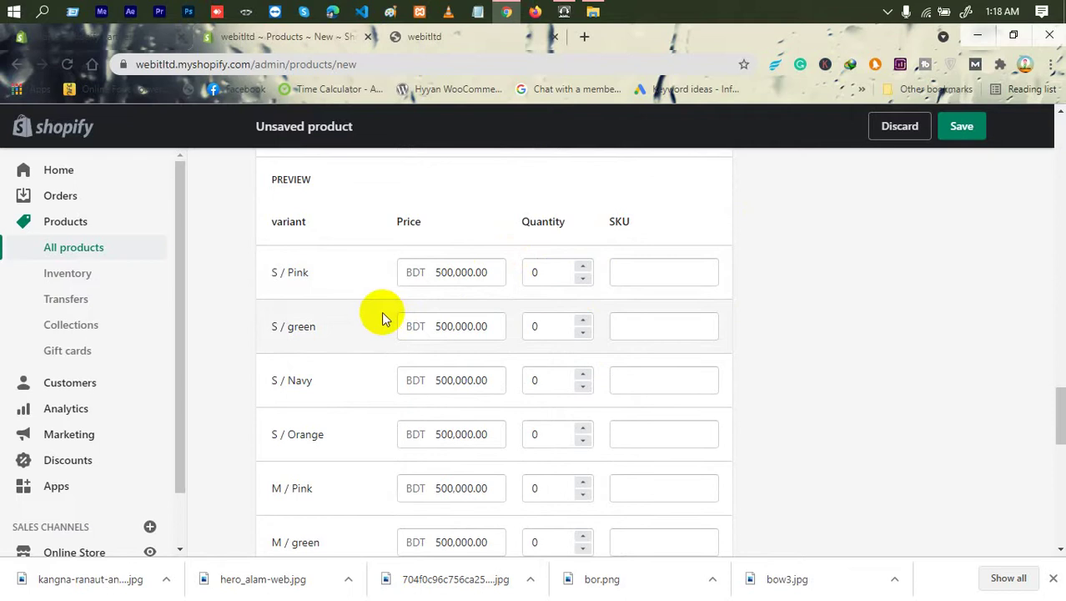
# - Examine the variant preview table through XL / Orange, including the price, quantity, SKU and Barcode columns
pyautogui.scroll(-4, 380, 317)
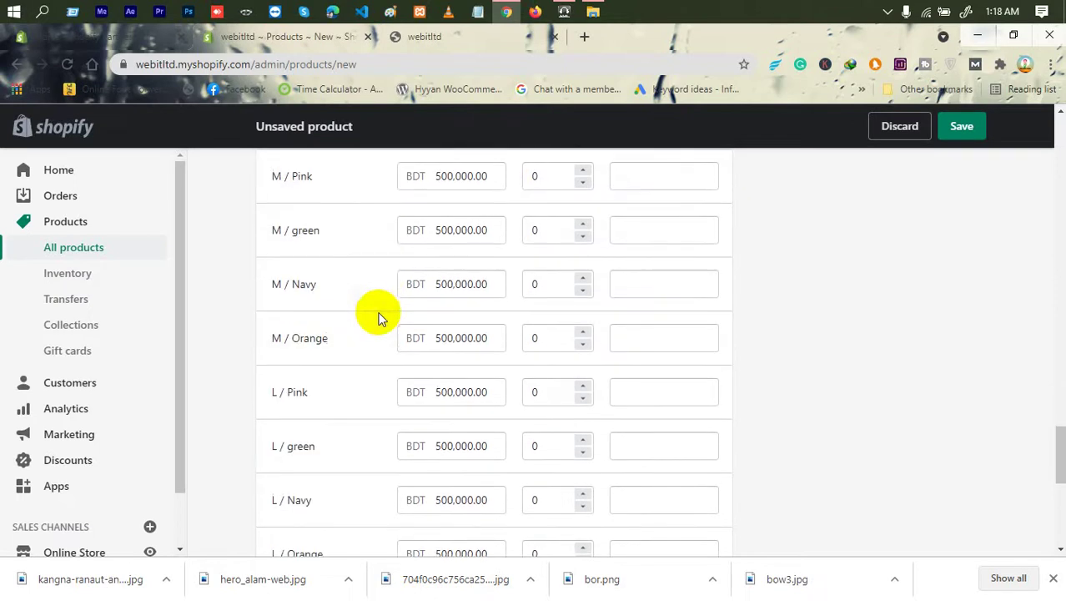
pyautogui.scroll(-2, 377, 317)
pyautogui.scroll(-4, 377, 317)
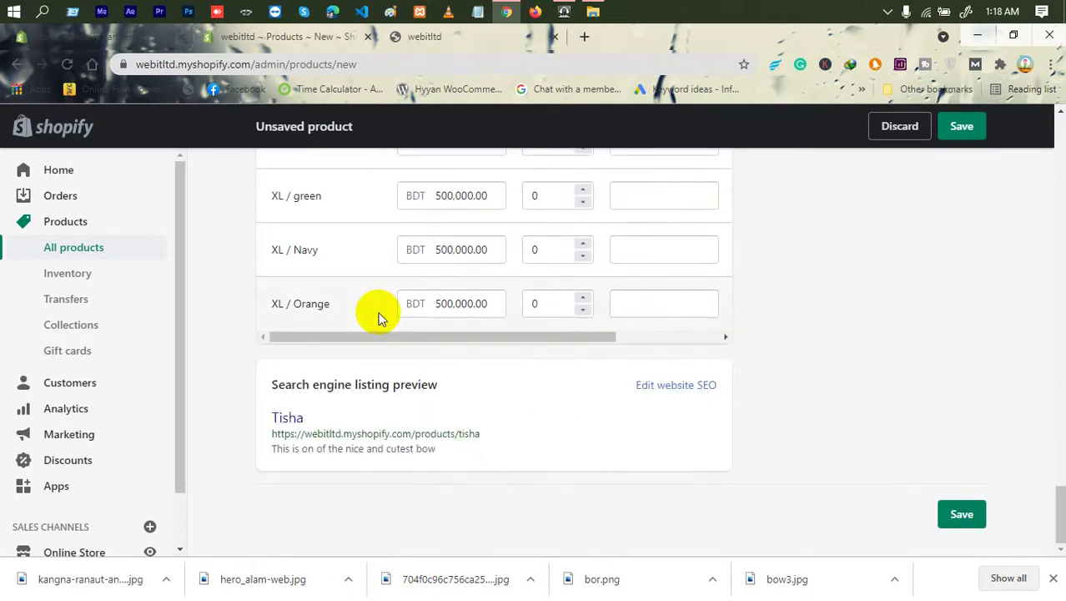
pyautogui.click(638, 293)
pyautogui.click(647, 254)
pyautogui.scroll(4, 538, 291)
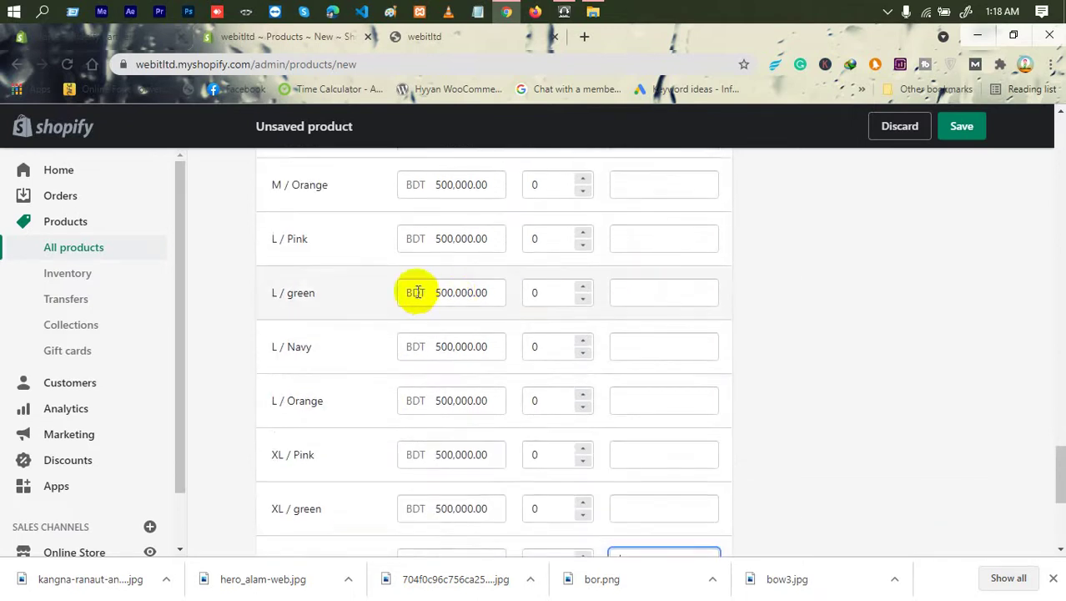
pyautogui.scroll(3, 334, 292)
pyautogui.scroll(1, 503, 292)
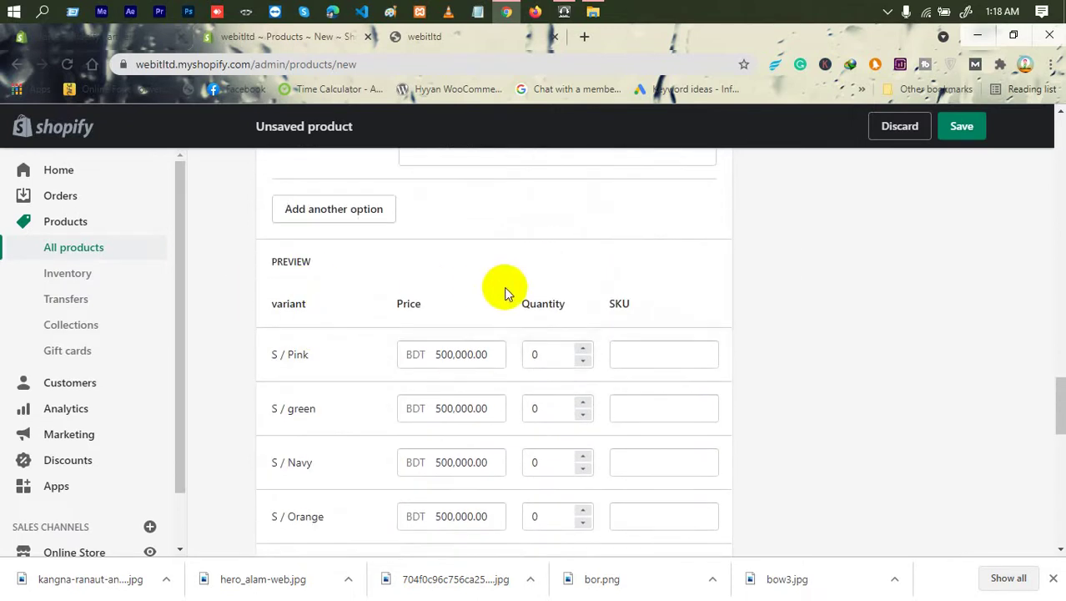
pyautogui.scroll(-12, 574, 392)
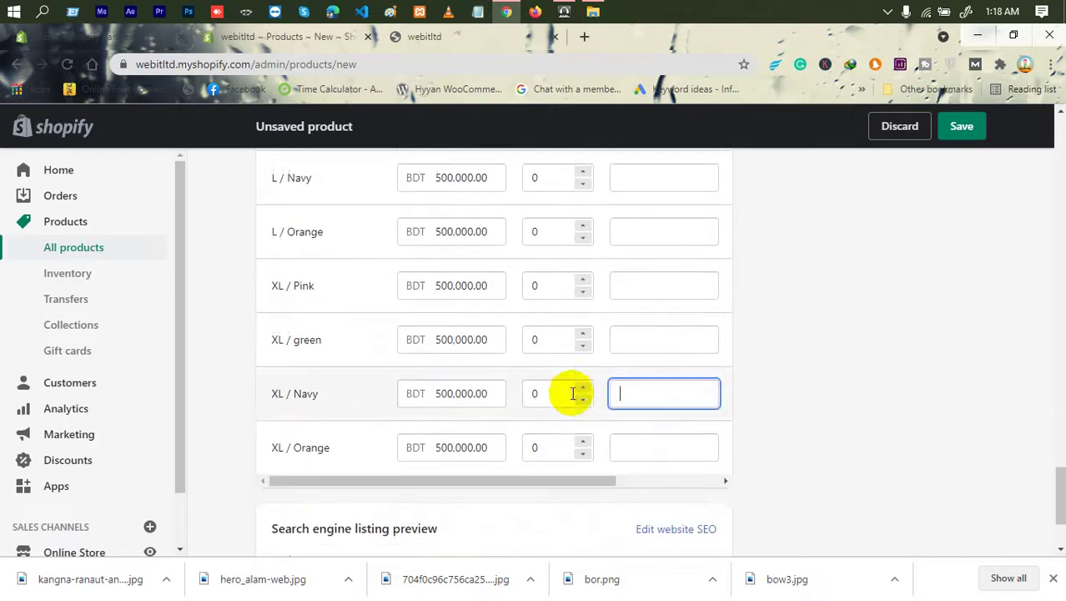
pyautogui.moveTo(558, 336); pyautogui.dragTo(710, 340)
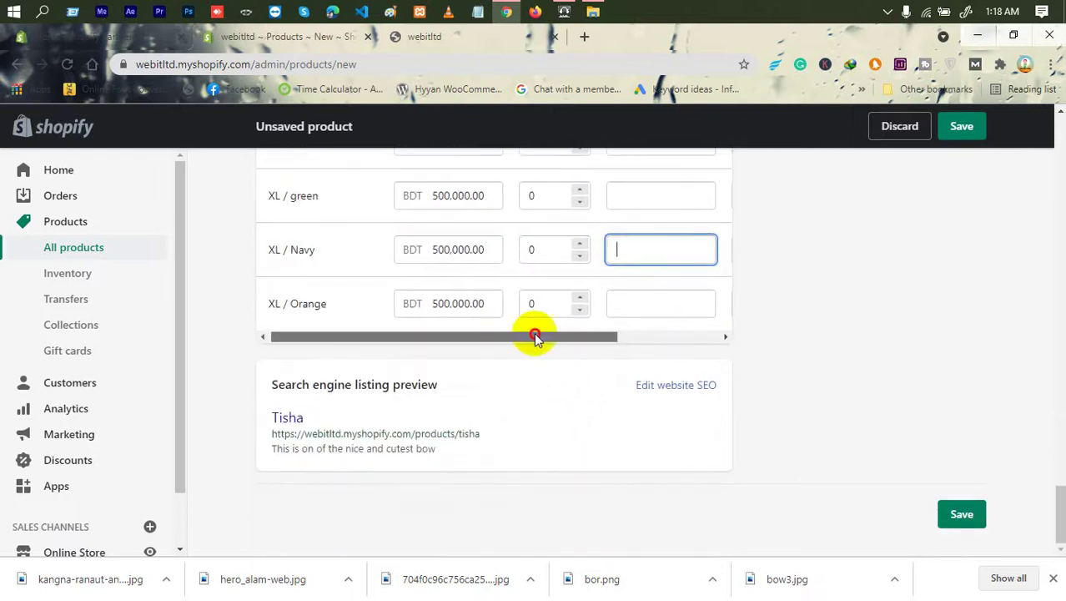
pyautogui.click(636, 336)
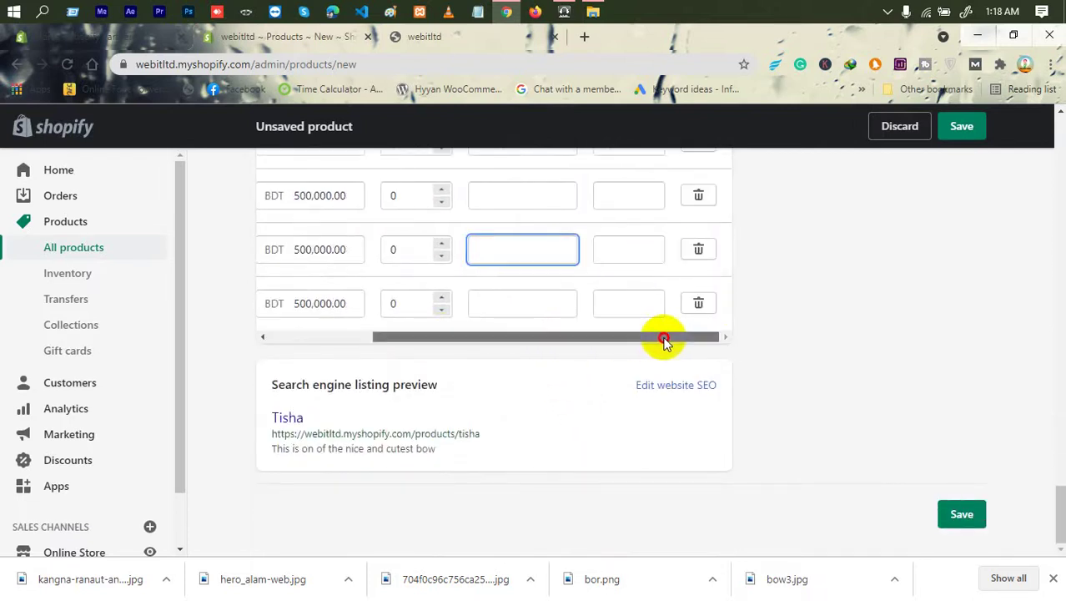
pyautogui.scroll(6, 547, 337)
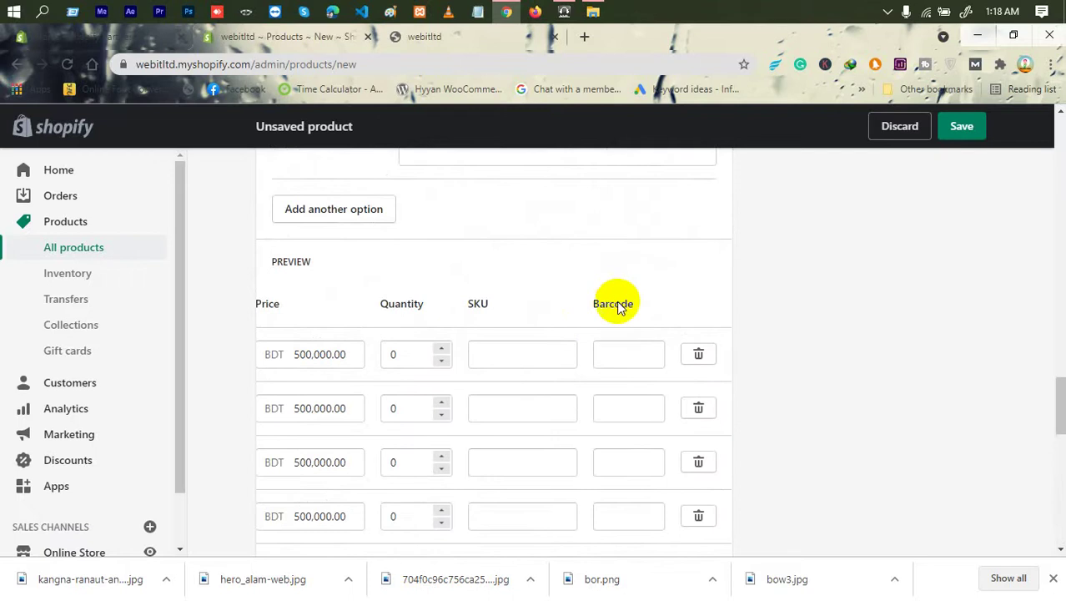
pyautogui.scroll(-6, 618, 308)
pyautogui.press('Tab')
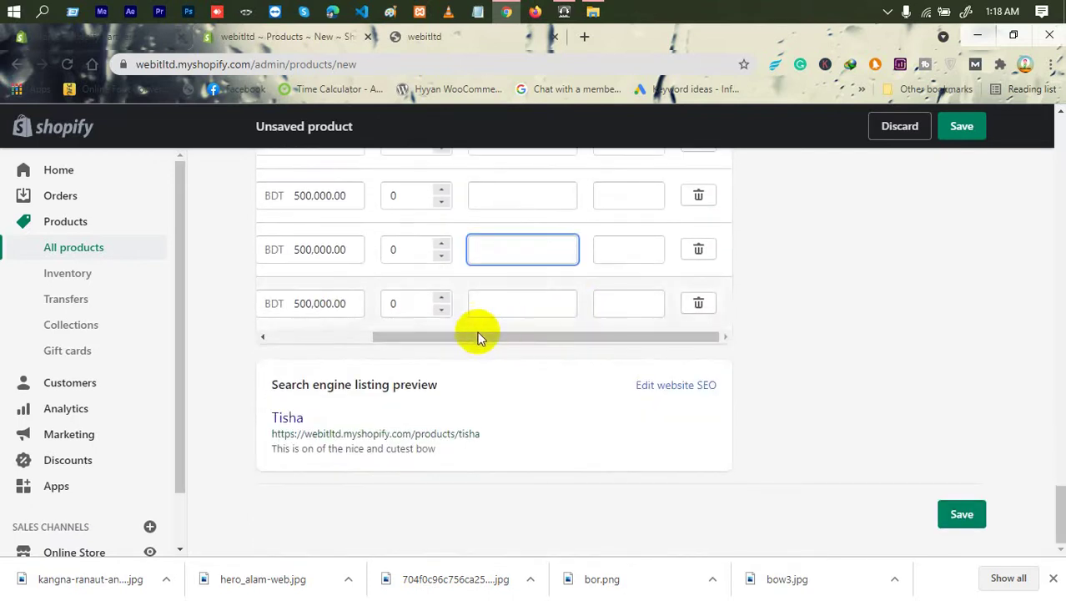
pyautogui.moveTo(478, 337); pyautogui.dragTo(357, 332)
pyautogui.click(462, 310)
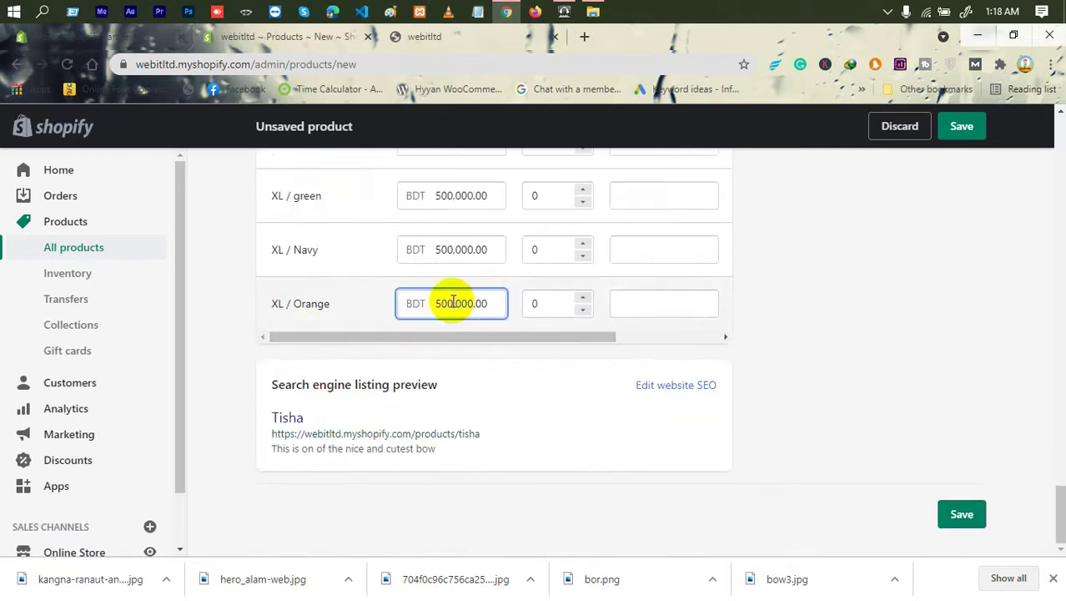
# - Set the product's price to BDT 300,000.00 and its compare-at price to BDT 500,000.00
pyautogui.scroll(20, 447, 309)
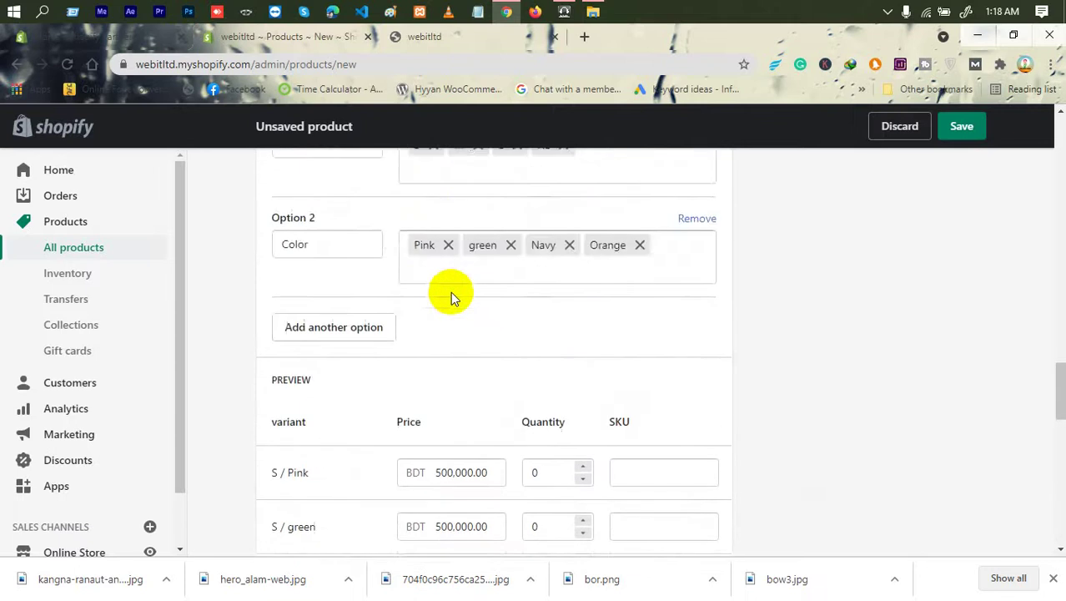
pyautogui.scroll(5, 450, 296)
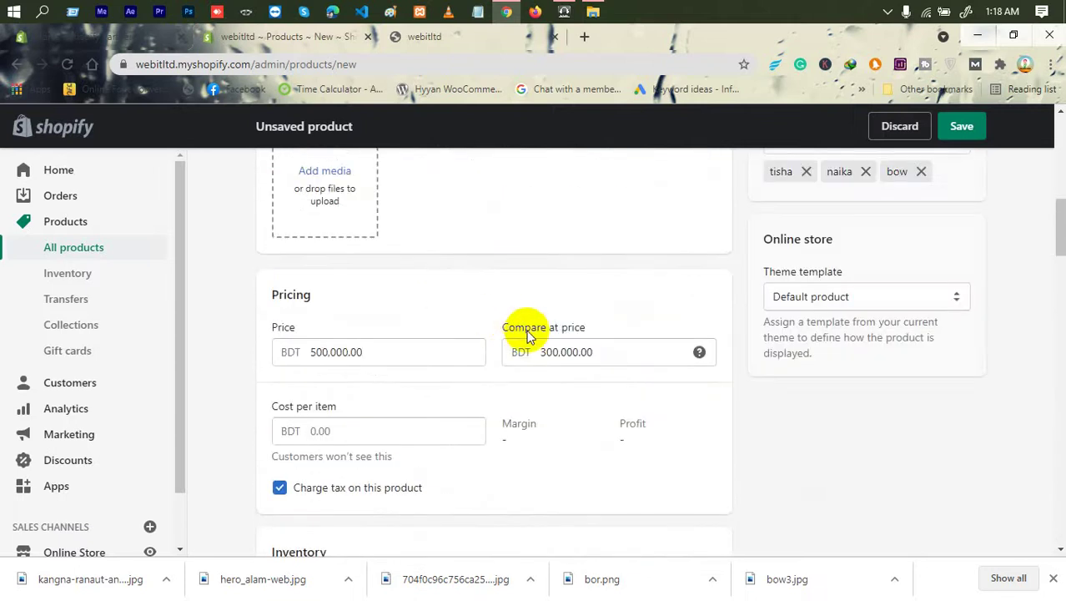
pyautogui.click(573, 351)
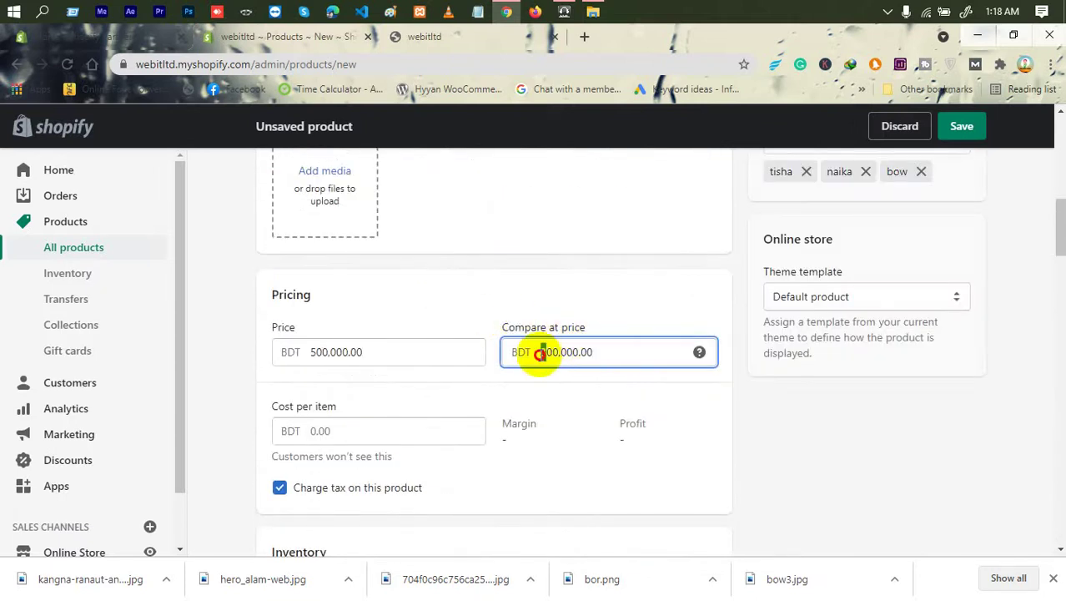
pyautogui.click(312, 347)
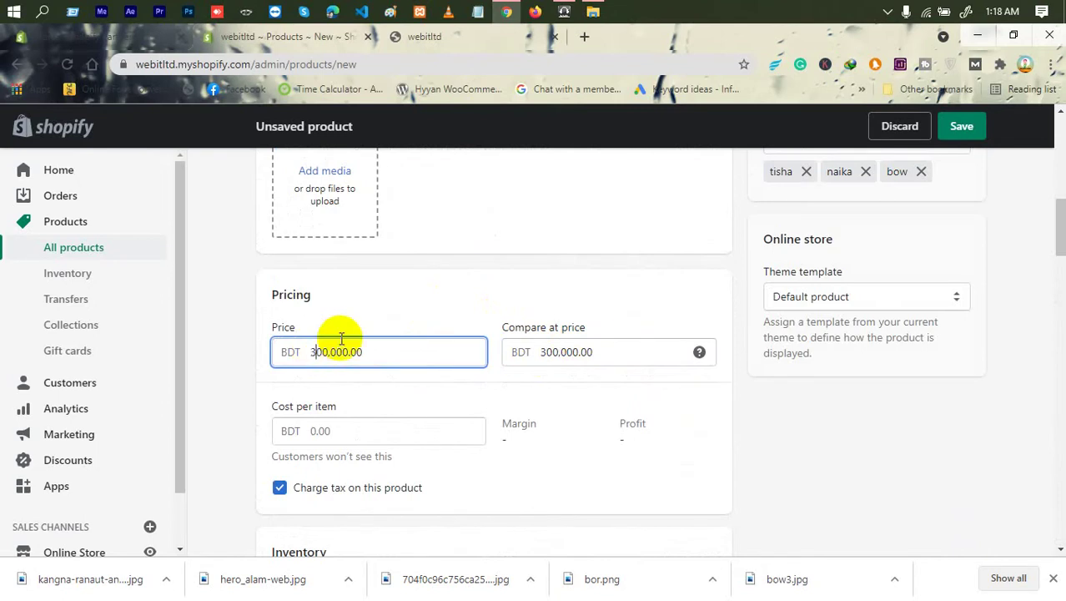
pyautogui.moveTo(540, 351); pyautogui.dragTo(553, 355)
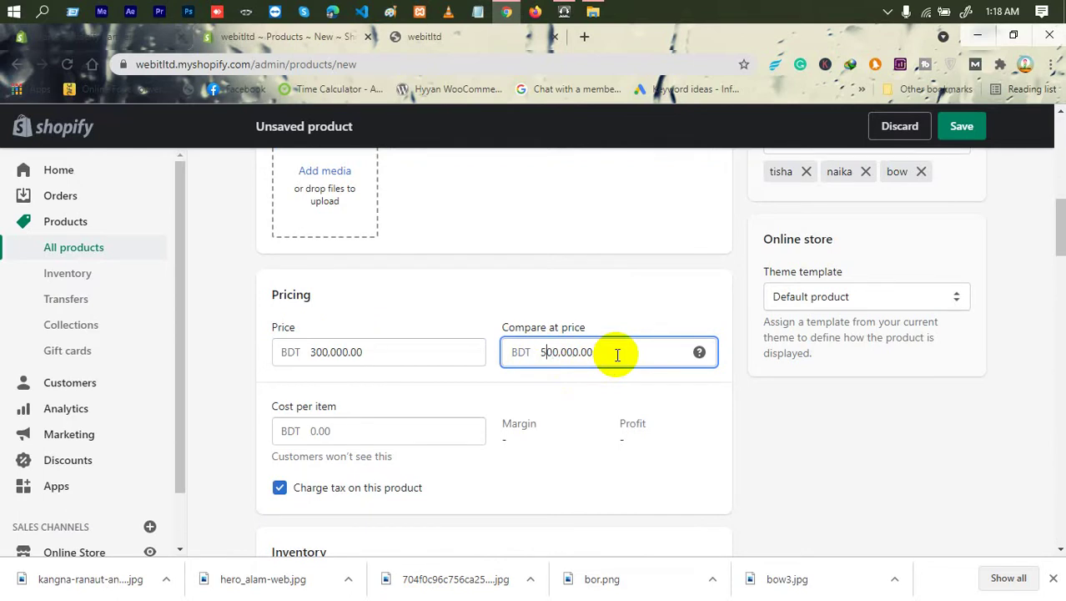
# - Save the new Tisha product with its variants and search engine listing as they are
pyautogui.scroll(-10, 713, 305)
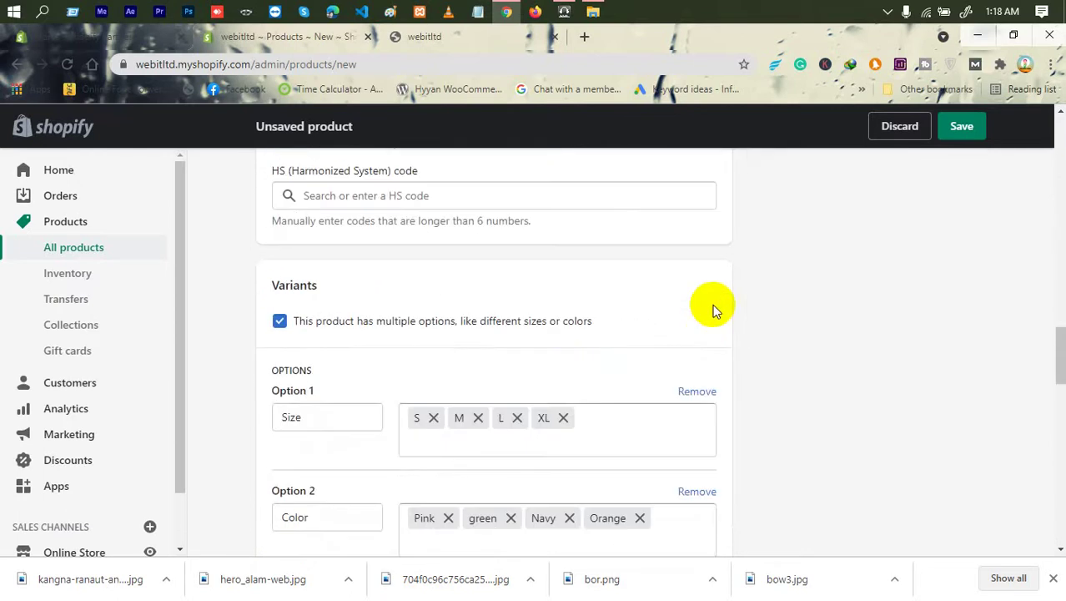
pyautogui.scroll(-5, 778, 278)
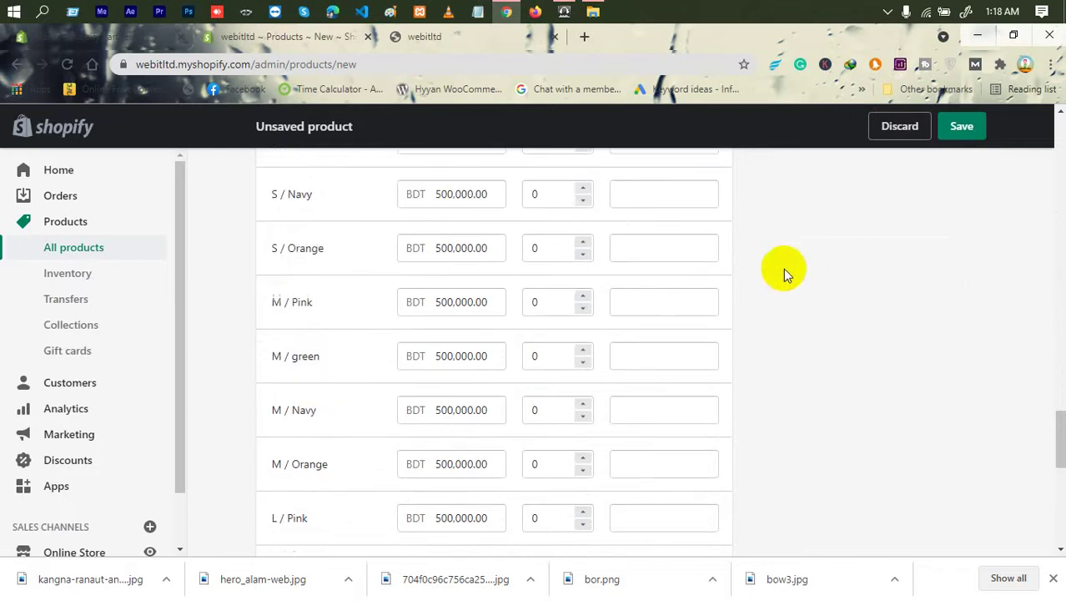
pyautogui.scroll(-5, 599, 315)
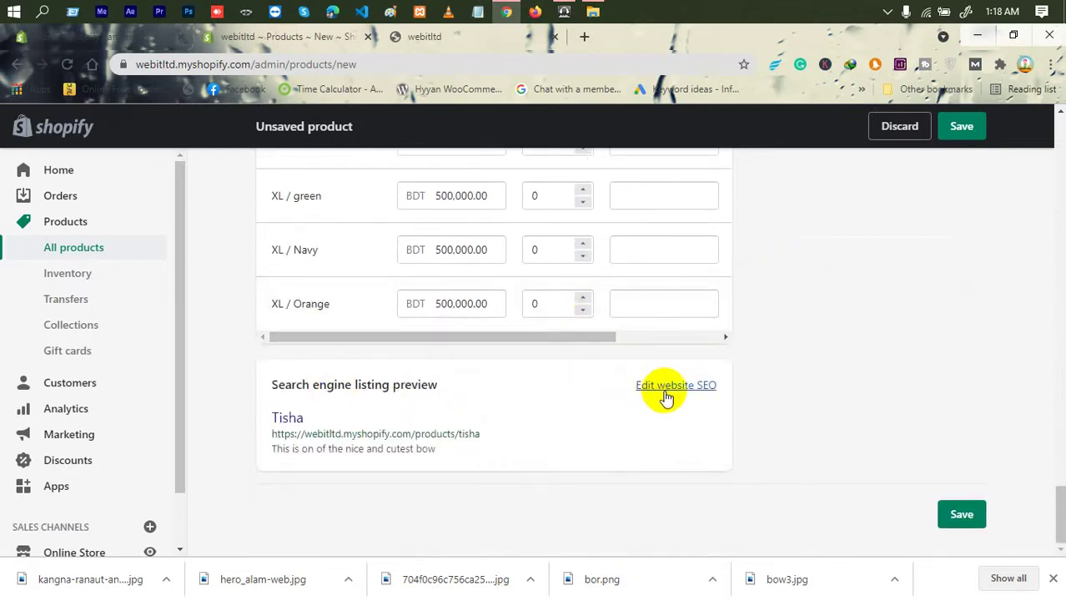
pyautogui.click(973, 514)
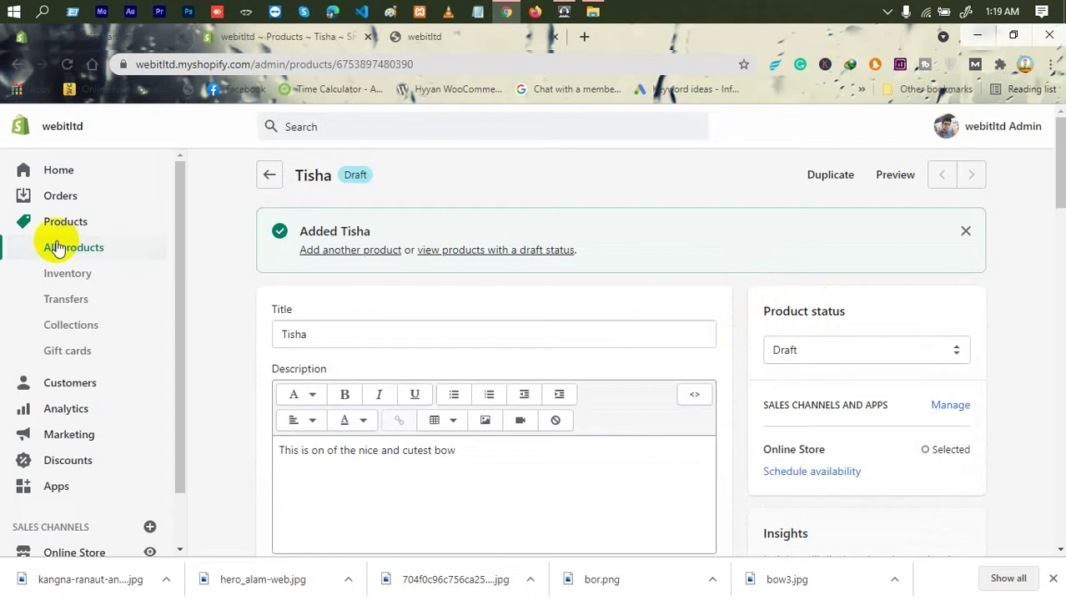
# - Set the Tisha product's status to Active and save the change
pyautogui.click(837, 353)
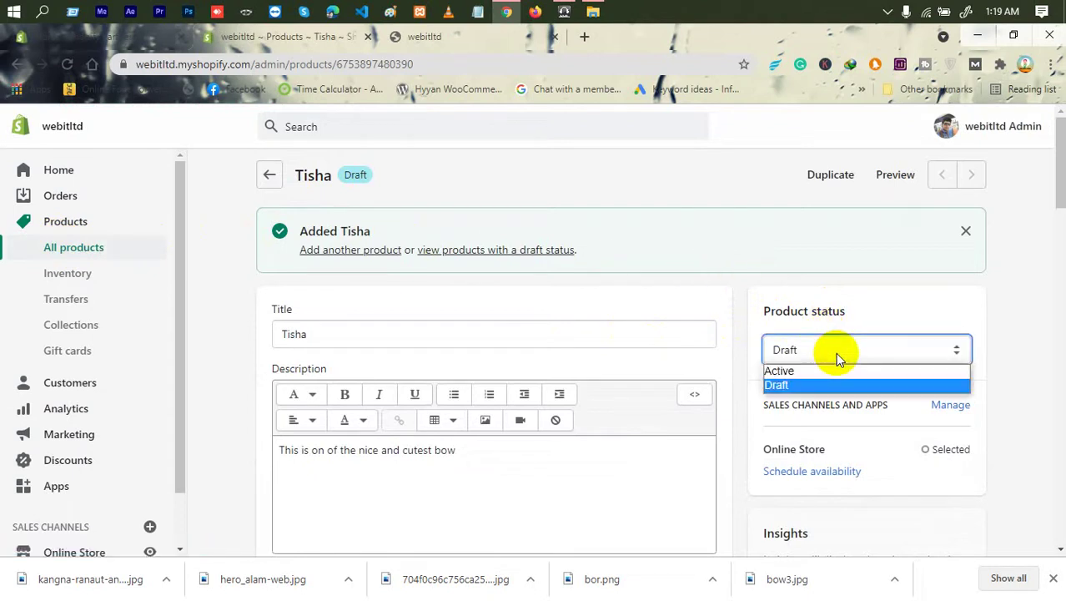
pyautogui.click(794, 372)
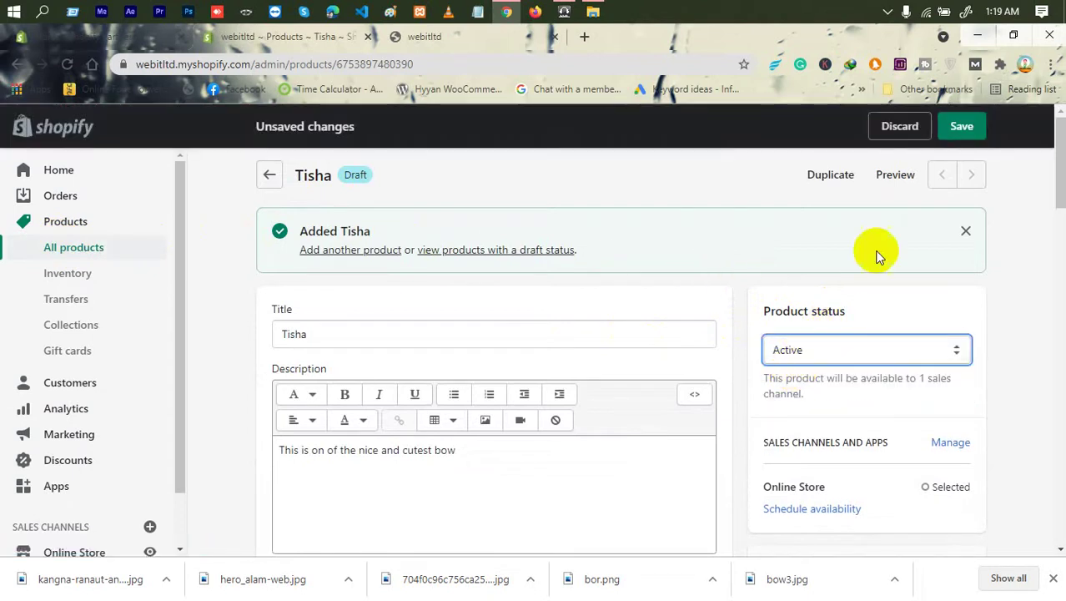
pyautogui.click(961, 126)
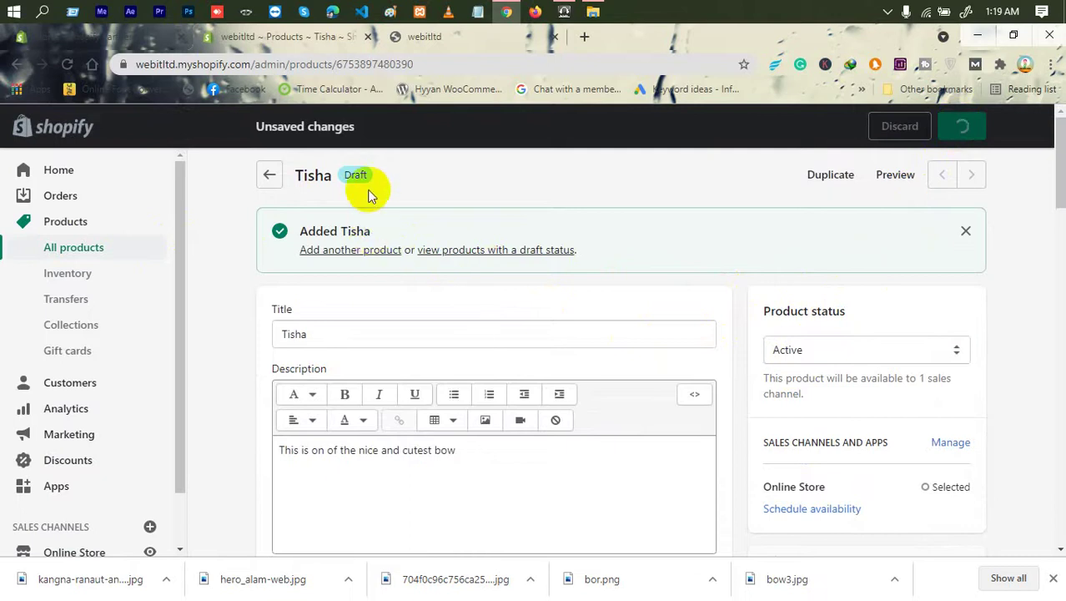
# - Examine the saved product's status, sales channel availability, description, media and organization details
pyautogui.scroll(-4, 785, 343)
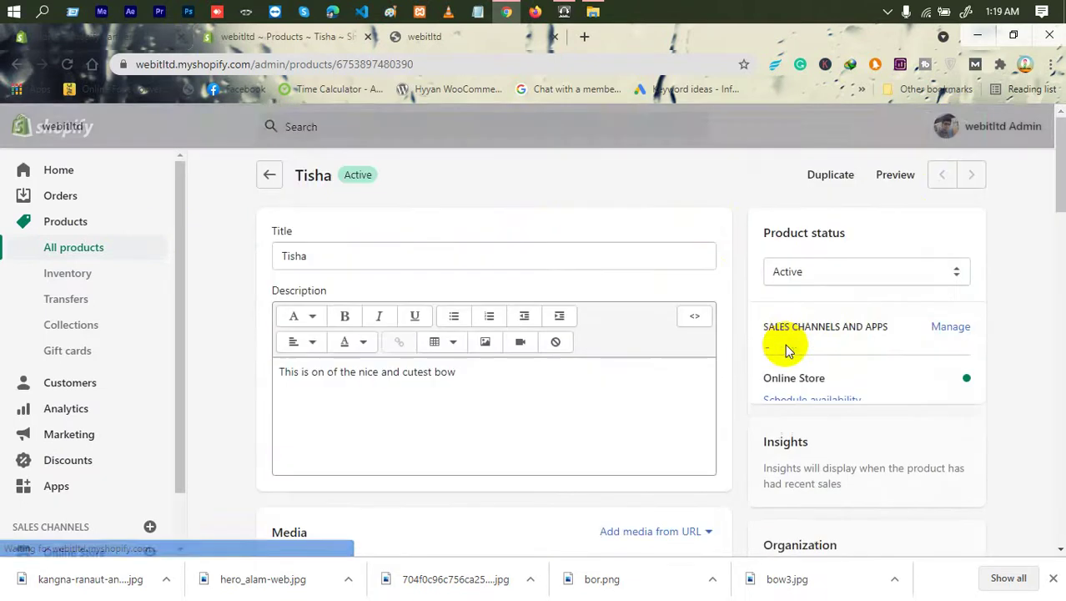
pyautogui.scroll(-2, 881, 338)
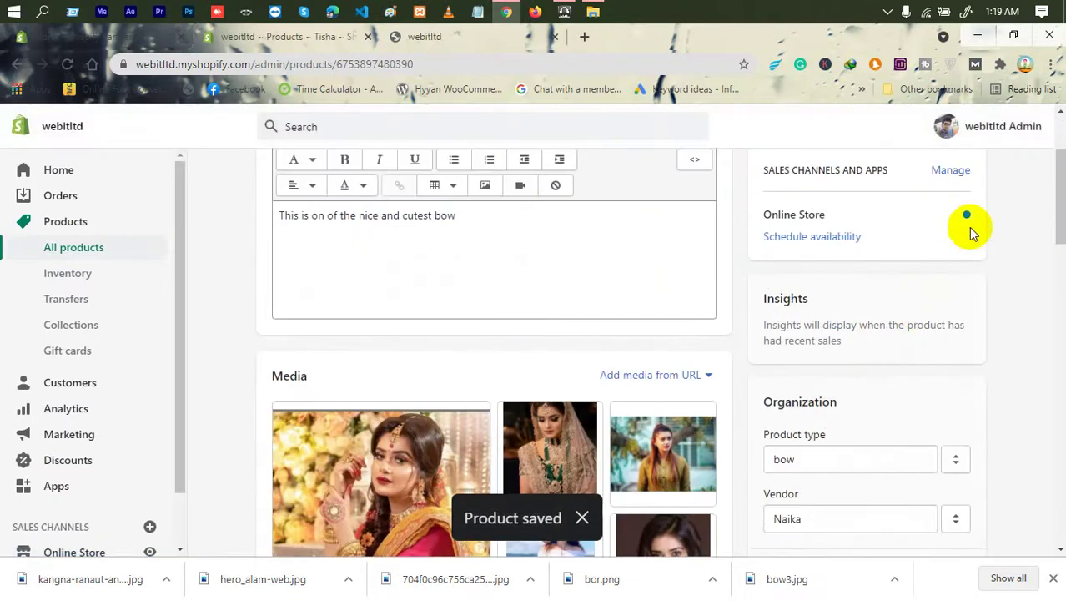
pyautogui.scroll(2, 649, 275)
pyautogui.scroll(-5, 333, 276)
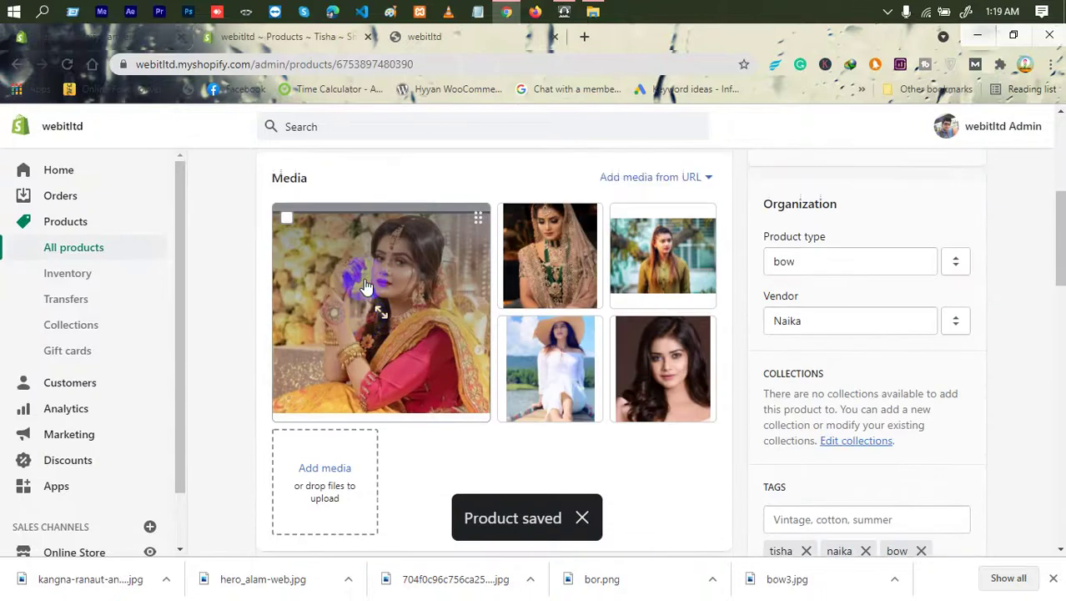
pyautogui.scroll(5, 367, 284)
pyautogui.scroll(-4, 714, 241)
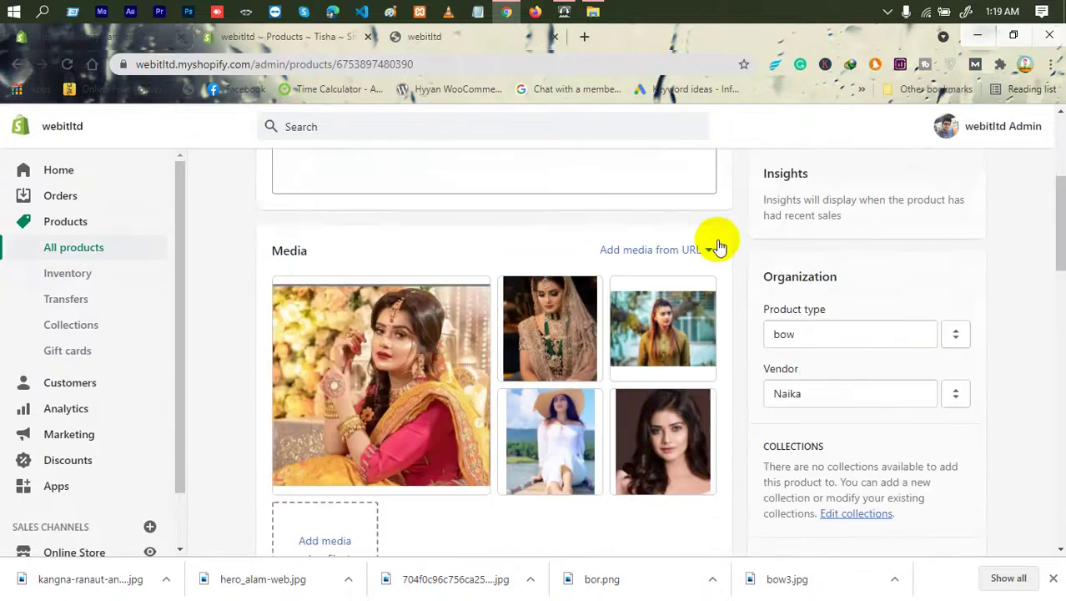
pyautogui.scroll(3, 849, 238)
pyautogui.scroll(1, 849, 238)
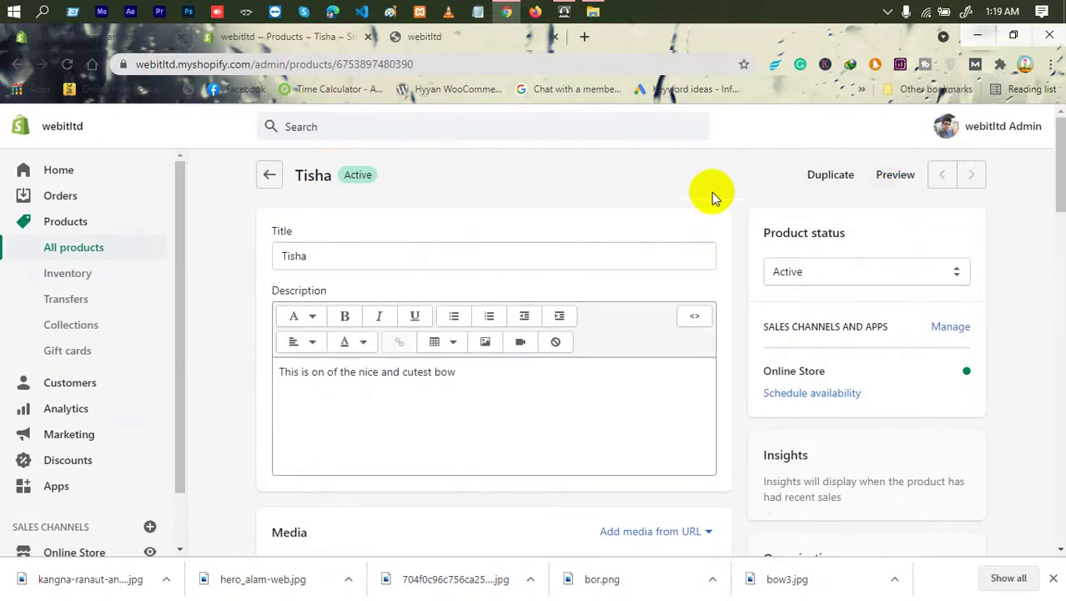
# - Preview the Tisha product in the online store with size L and color green, and look through its images
pyautogui.click(895, 175)
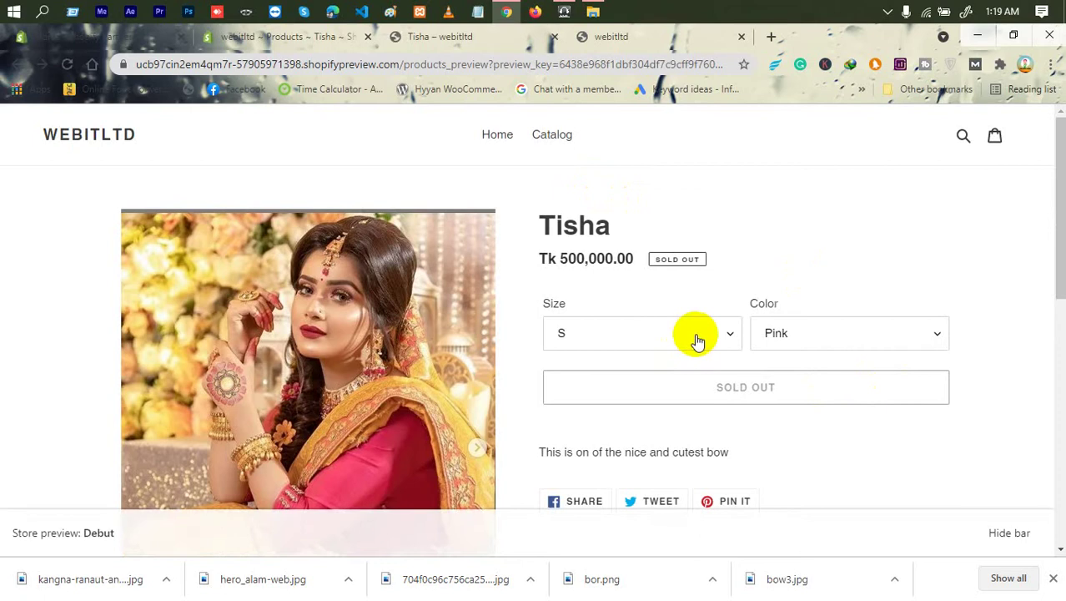
pyautogui.click(686, 340)
pyautogui.click(563, 387)
pyautogui.click(817, 335)
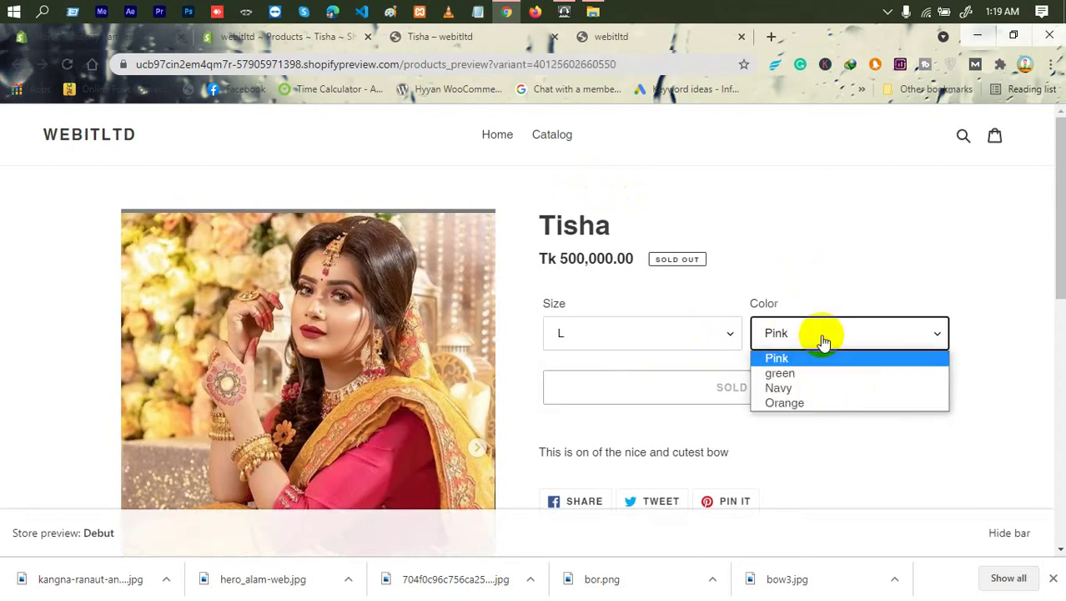
pyautogui.click(783, 374)
pyautogui.scroll(-3, 697, 407)
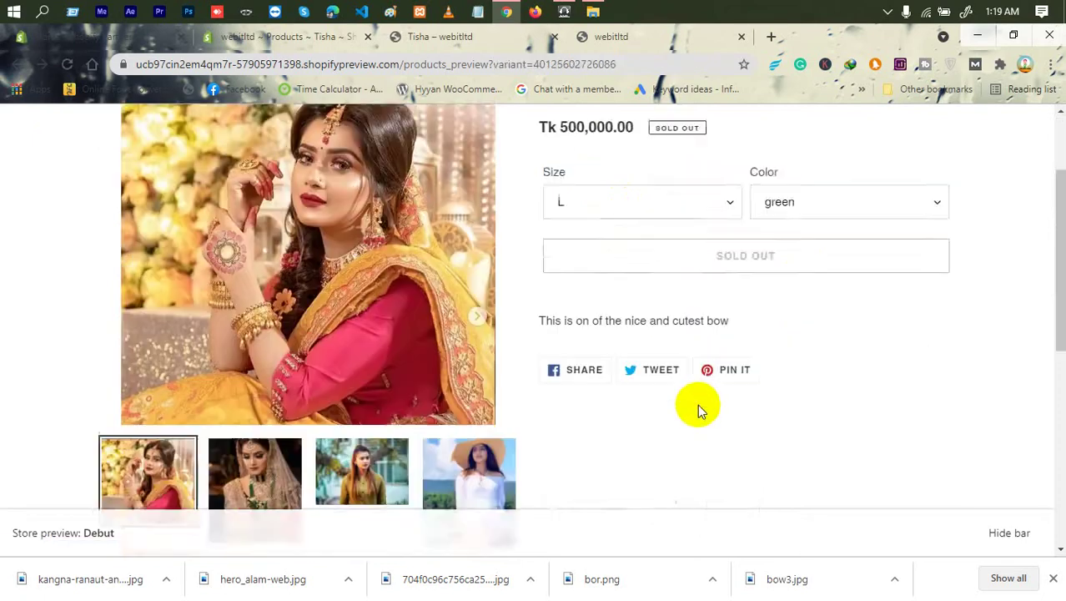
pyautogui.scroll(3, 678, 404)
pyautogui.scroll(-5, 664, 364)
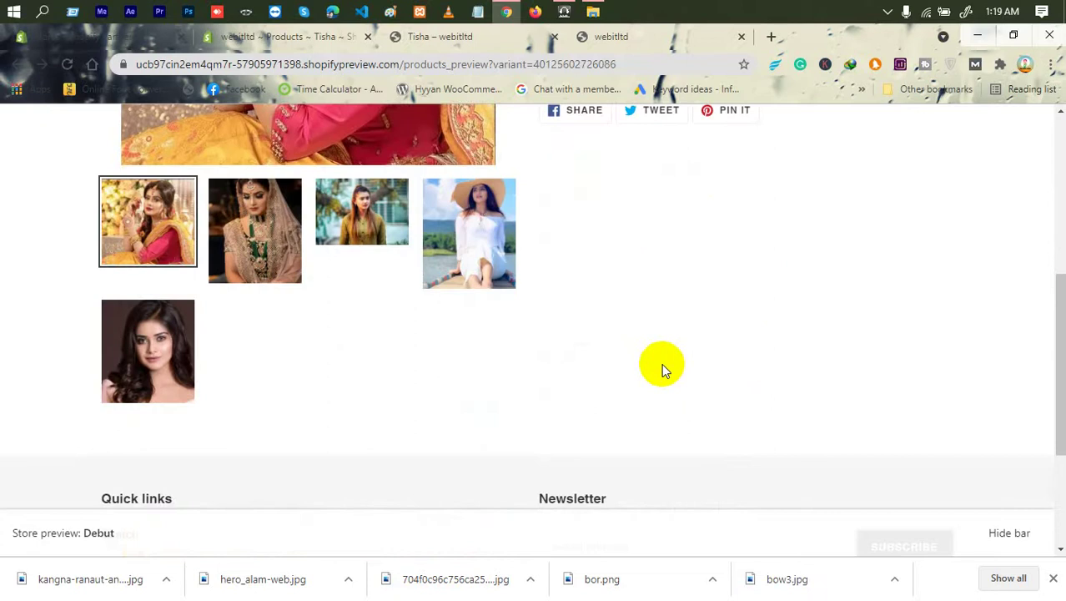
pyautogui.scroll(1, 668, 359)
pyautogui.scroll(4, 667, 358)
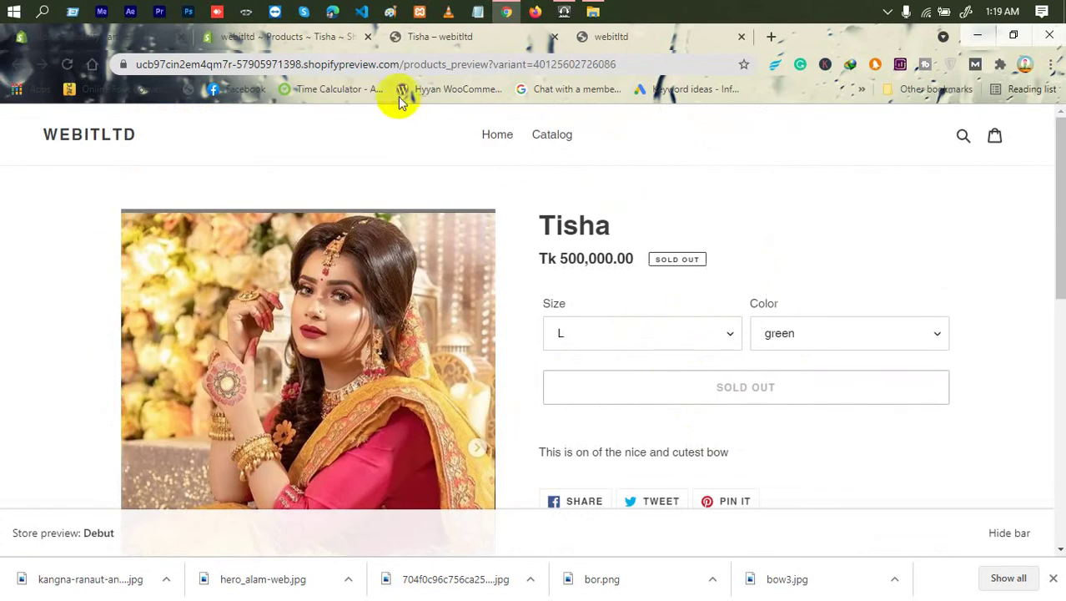
# - Return to the Tisha product in the store admin and examine its media, tags and variants list
pyautogui.click(302, 38)
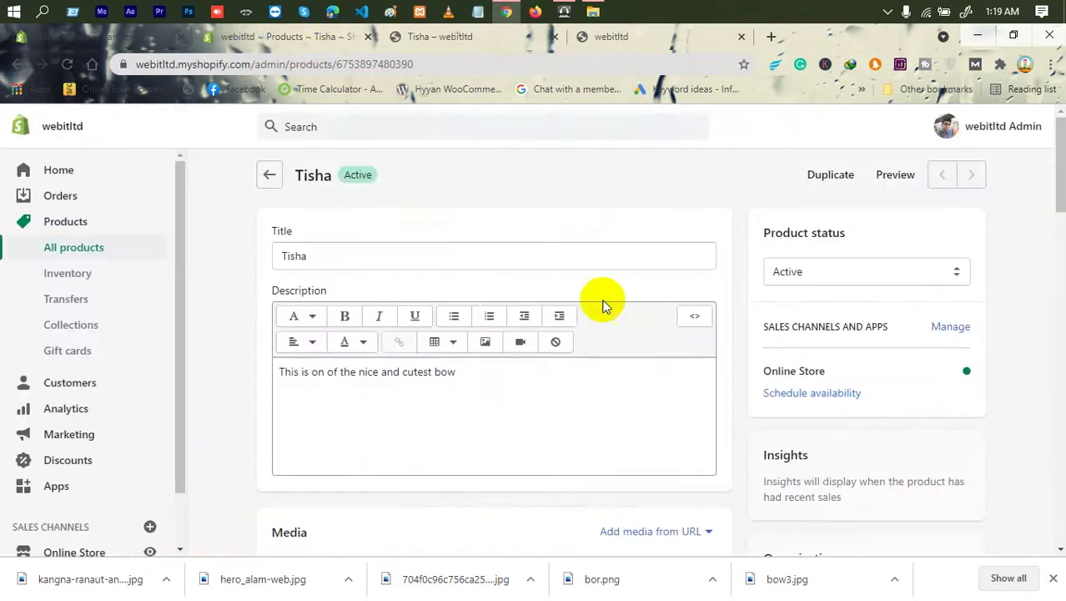
pyautogui.scroll(-6, 651, 325)
pyautogui.scroll(-6, 804, 355)
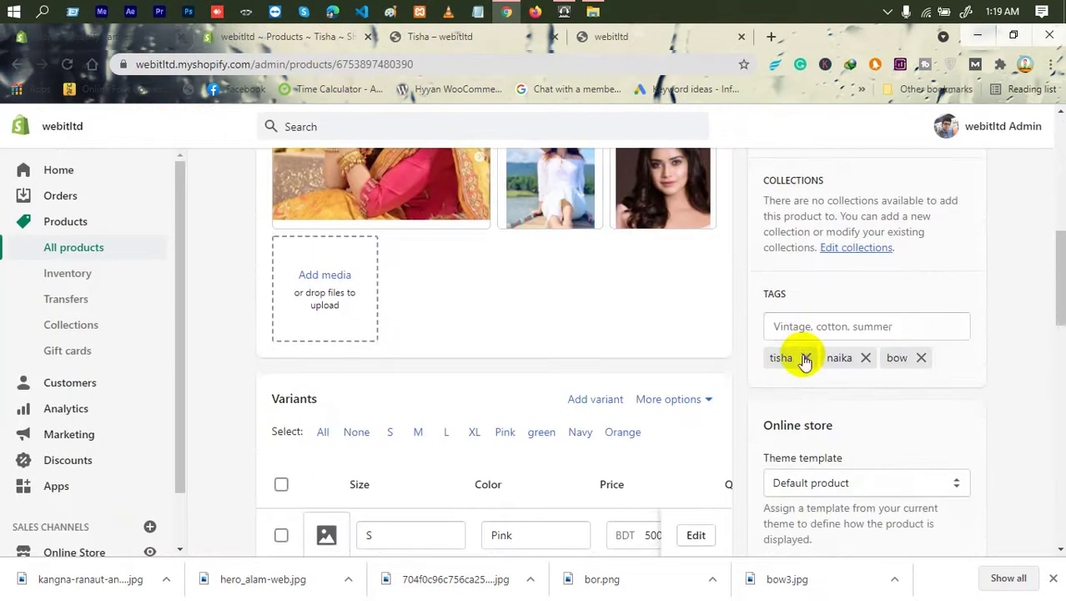
pyautogui.scroll(3, 533, 357)
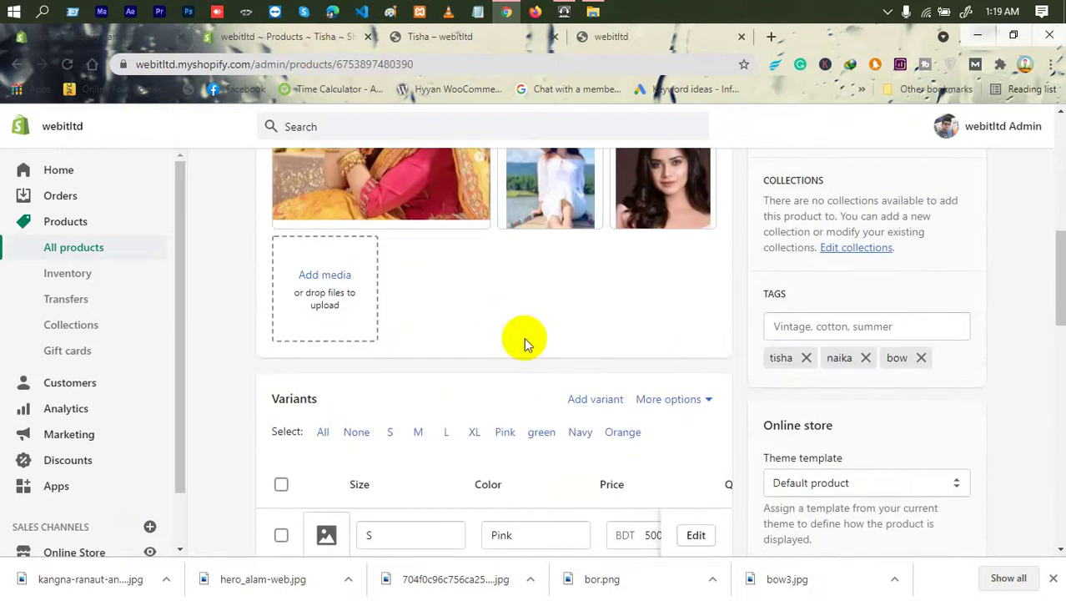
pyautogui.scroll(-2, 523, 339)
pyautogui.scroll(10, 525, 341)
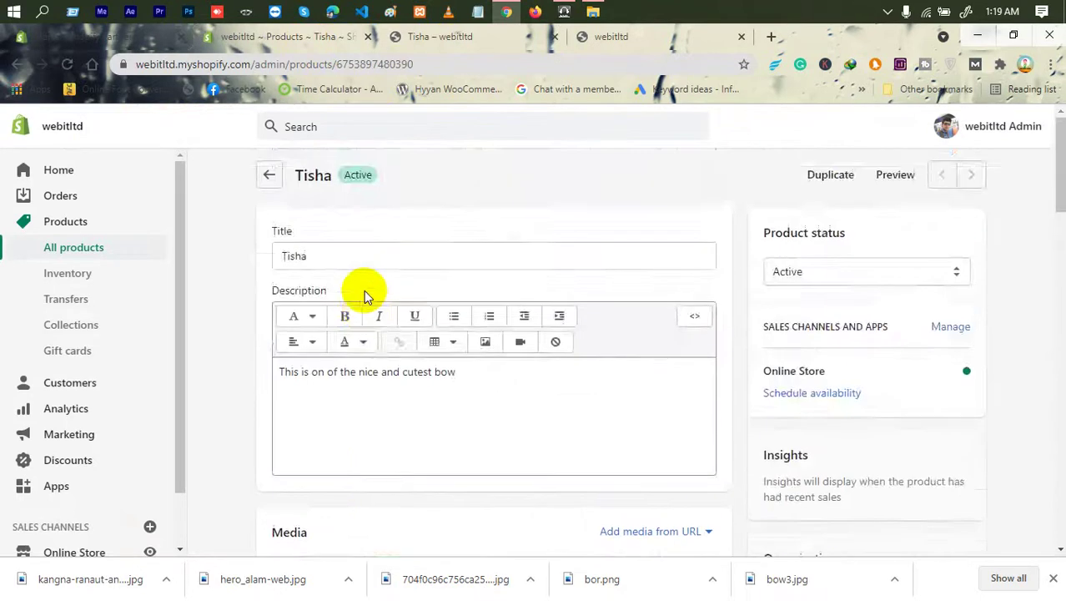
pyautogui.scroll(-12, 386, 285)
pyautogui.scroll(-3, 387, 283)
pyautogui.scroll(10, 393, 286)
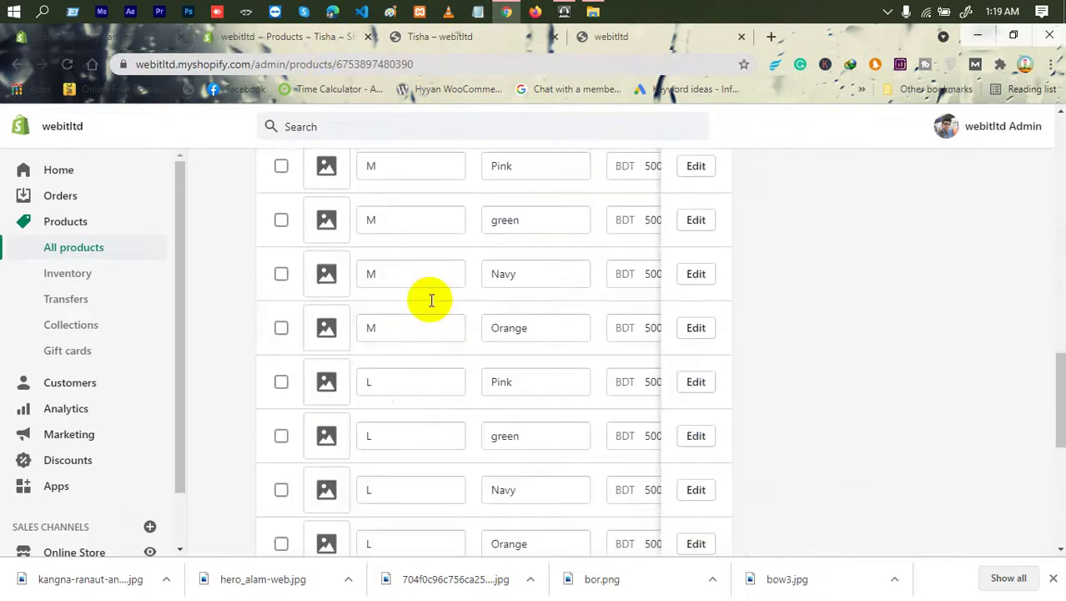
pyautogui.scroll(-1, 418, 321)
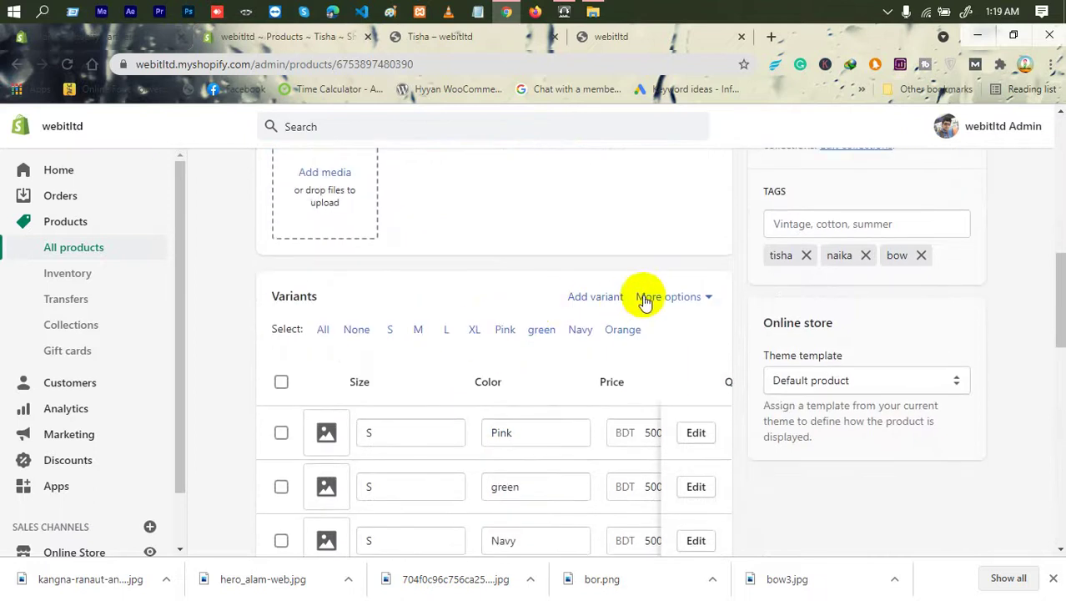
# - Open the variants' options for editing and close them again
pyautogui.click(691, 298)
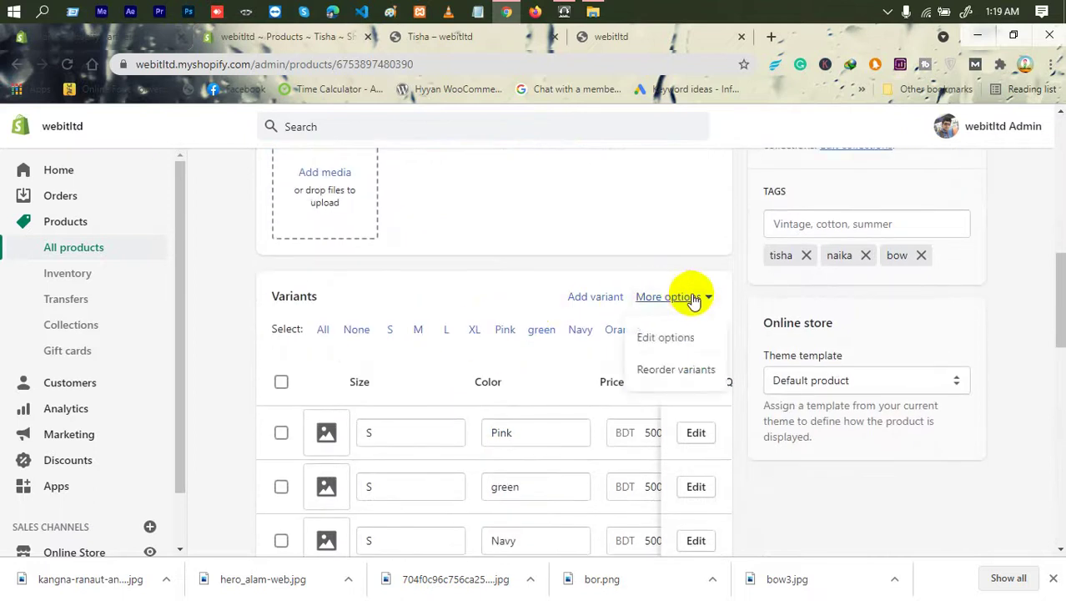
pyautogui.click(670, 339)
pyautogui.click(745, 235)
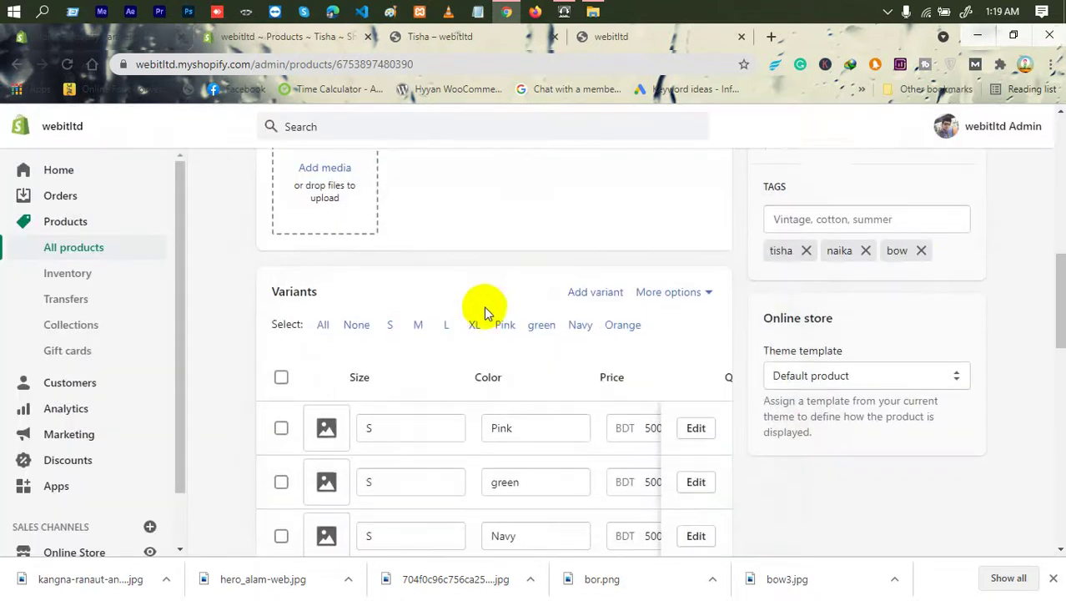
# - Examine the price, quantity and SKU columns of the saved product's variants list
pyautogui.scroll(-2, 533, 305)
pyautogui.scroll(-4, 411, 347)
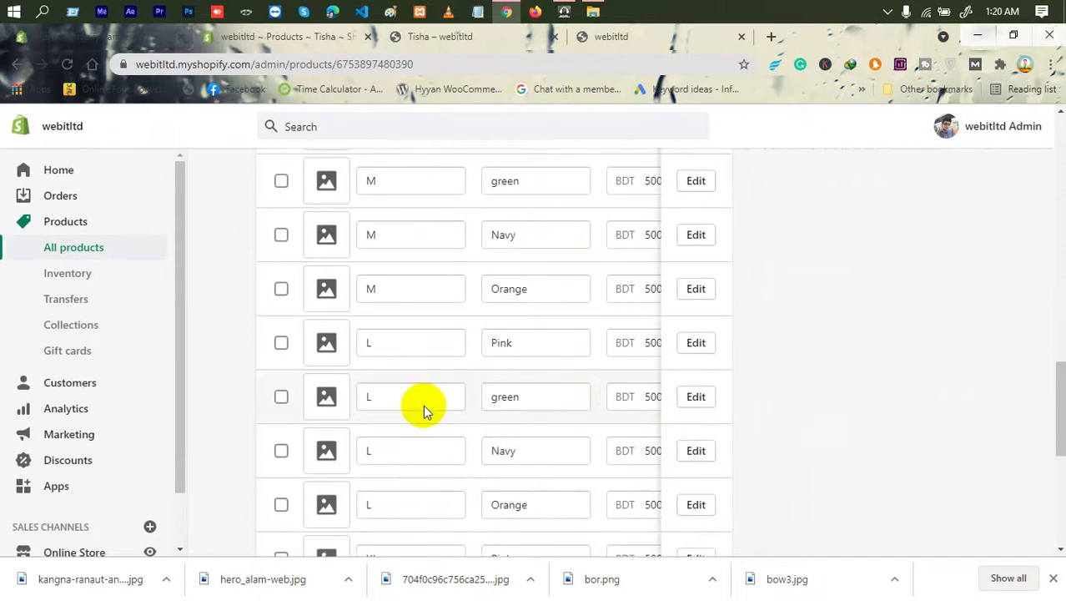
pyautogui.scroll(-3, 423, 408)
pyautogui.moveTo(395, 497); pyautogui.dragTo(709, 495)
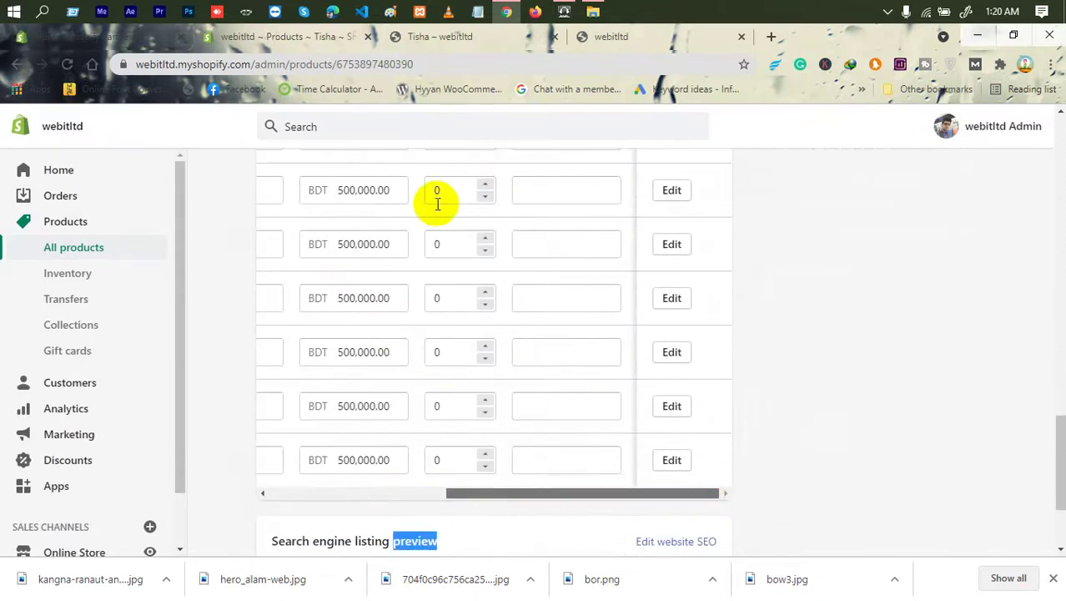
pyautogui.scroll(2, 993, 440)
pyautogui.scroll(4, 693, 392)
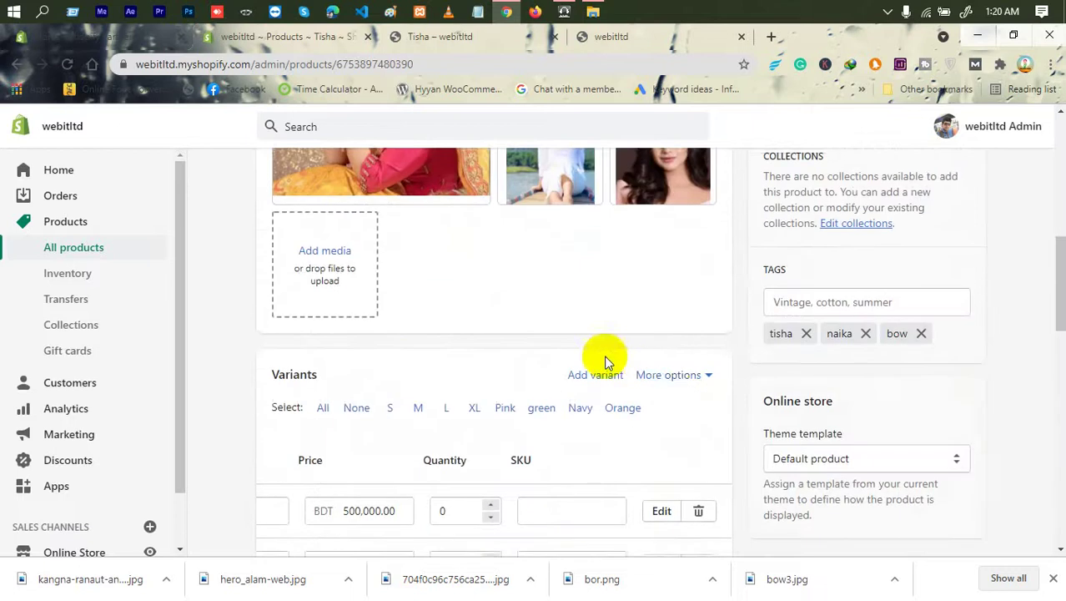
pyautogui.scroll(2, 494, 367)
pyautogui.scroll(-1, 584, 417)
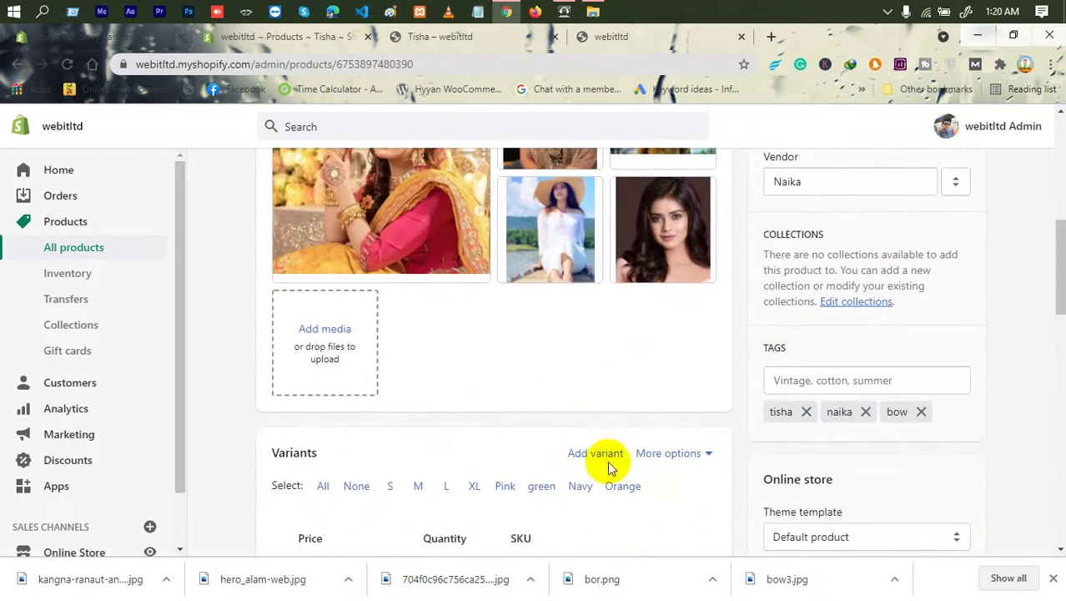
pyautogui.scroll(6, 728, 409)
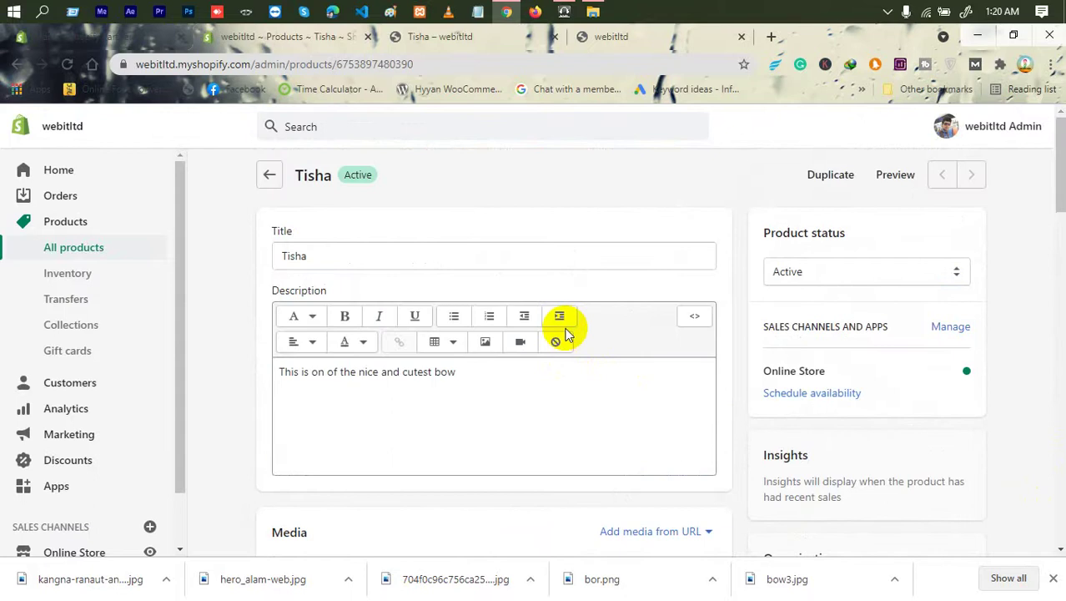
# - Set the quantity of the first three Tisha variants to 10 each
pyautogui.scroll(-8, 471, 345)
pyautogui.scroll(3, 472, 350)
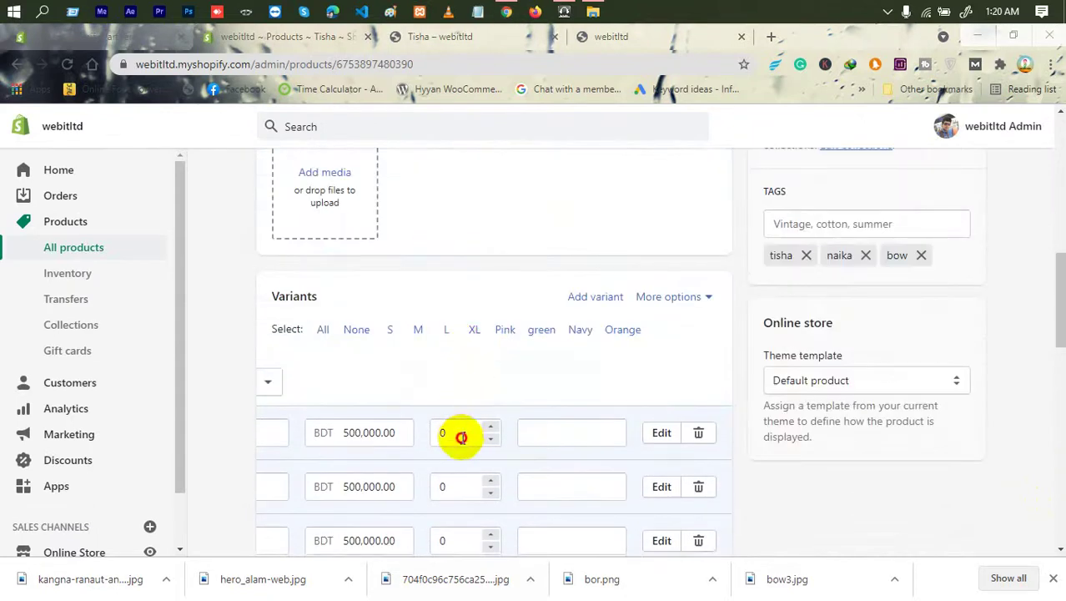
pyautogui.click(462, 437)
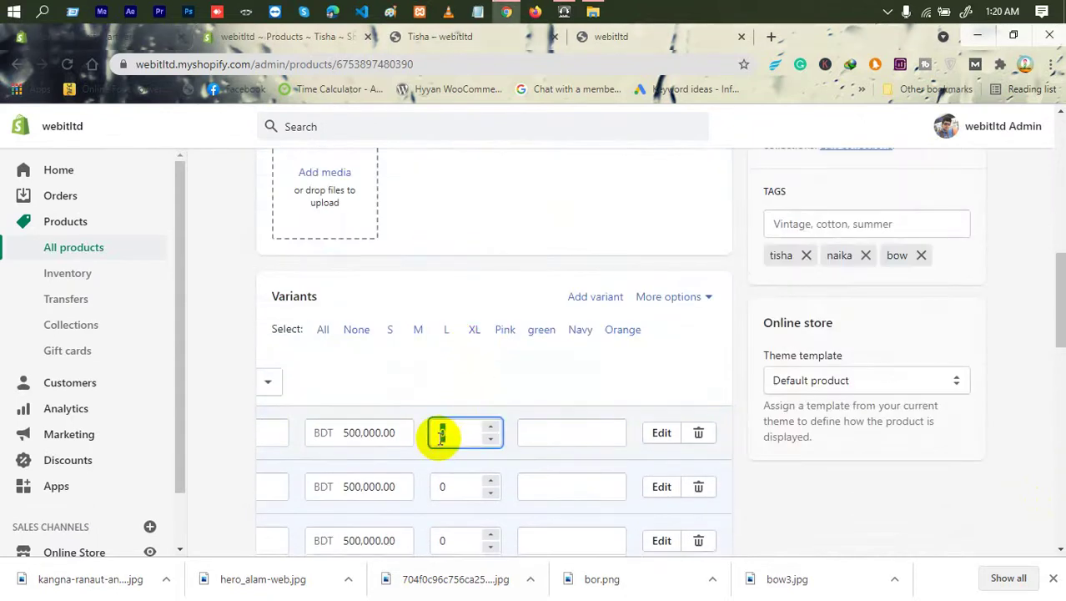
pyautogui.write('10')
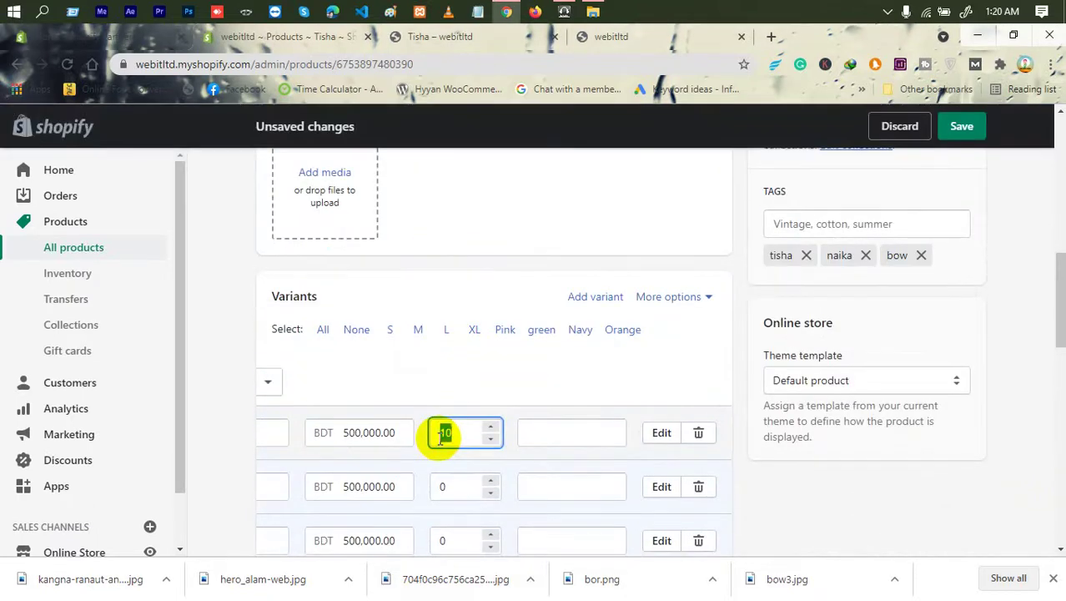
pyautogui.doubleClick(442, 487)
pyautogui.write('10')
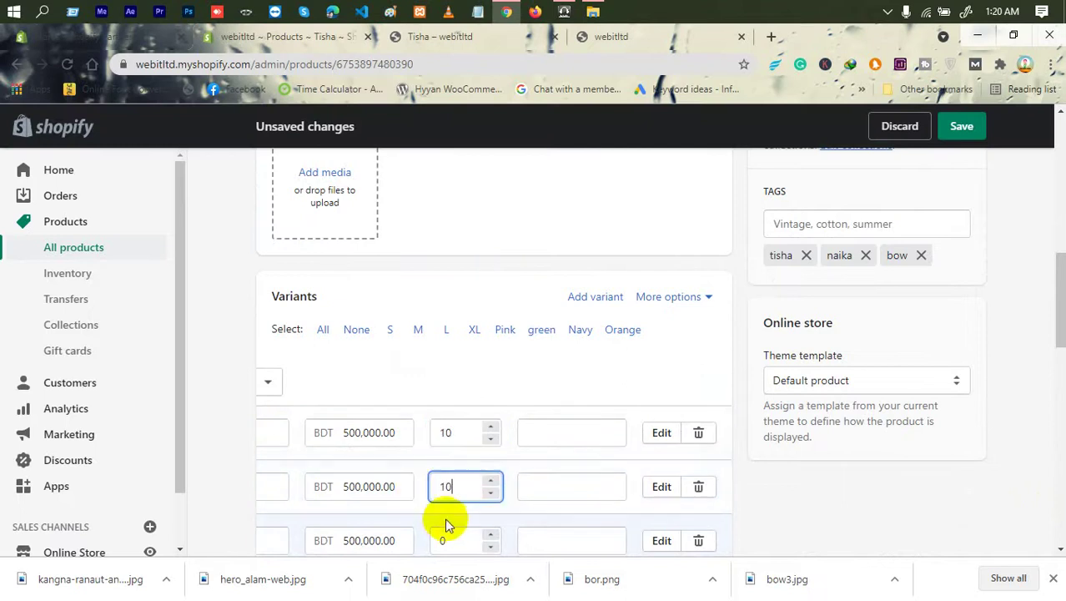
pyautogui.click(452, 526)
pyautogui.scroll(-3, 460, 519)
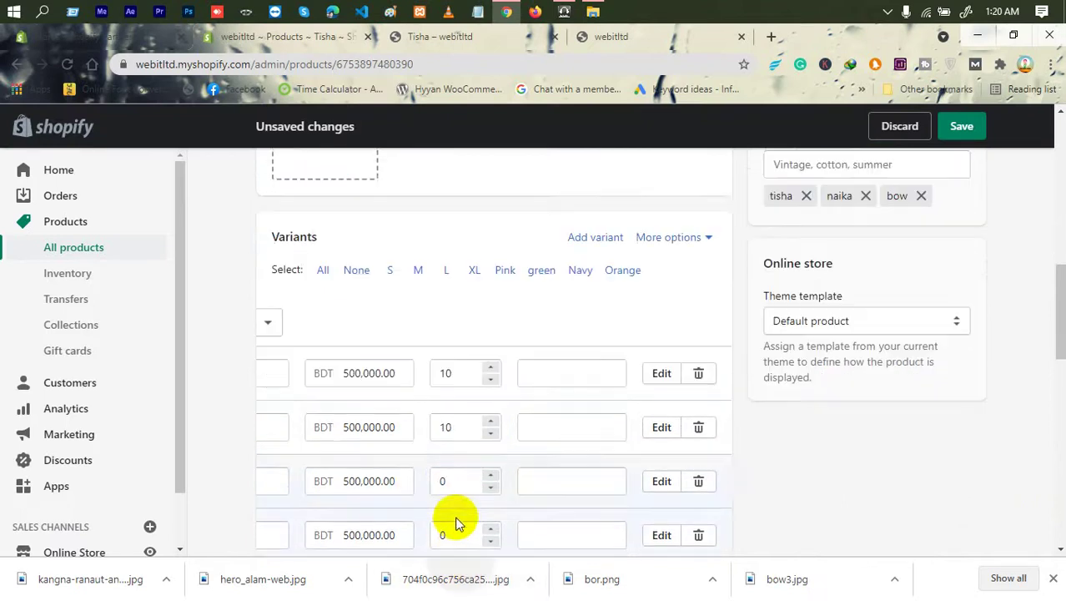
pyautogui.write('10')
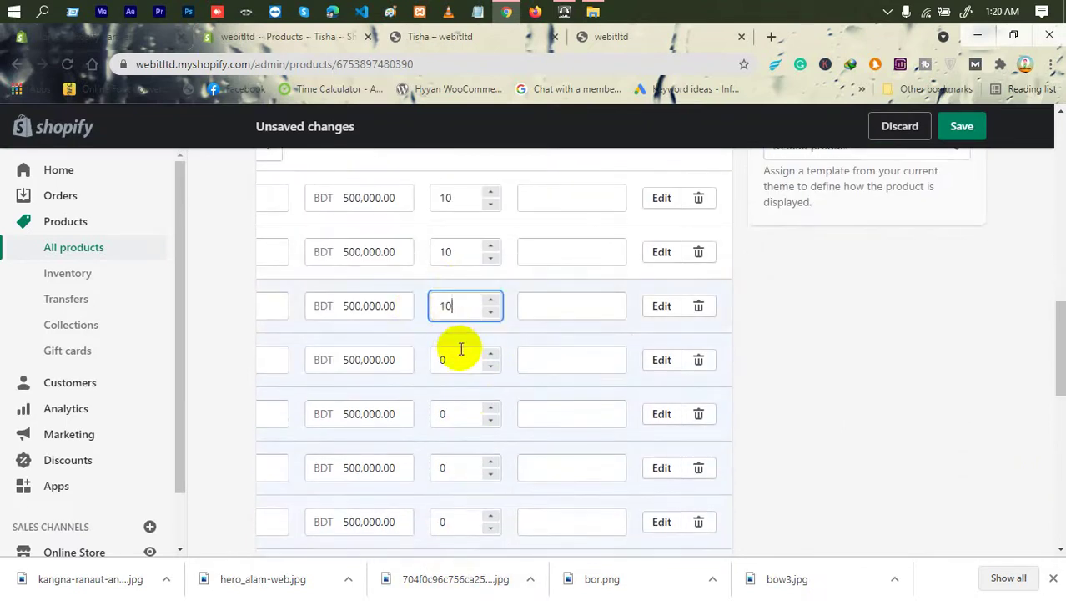
# - Set the quantities of the fourth, fifth and seventh variants to 10 and of the sixth variant to 8
pyautogui.doubleClick(442, 361)
pyautogui.write('10')
pyautogui.doubleClick(442, 414)
pyautogui.write('10')
pyautogui.doubleClick(442, 467)
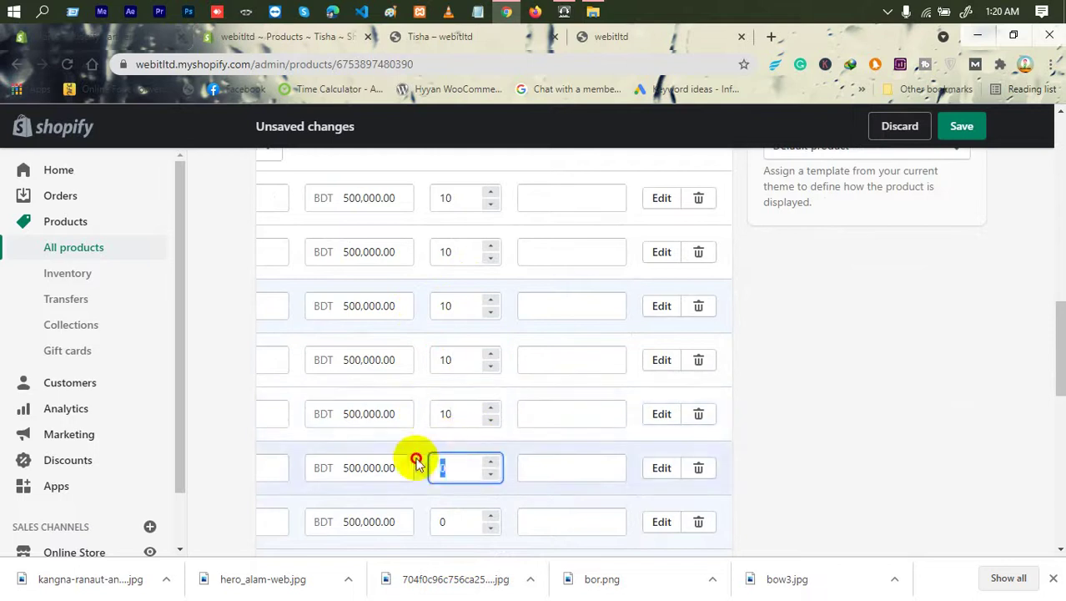
pyautogui.write('8')
pyautogui.scroll(-2, 443, 467)
pyautogui.doubleClick(442, 364)
pyautogui.write('10')
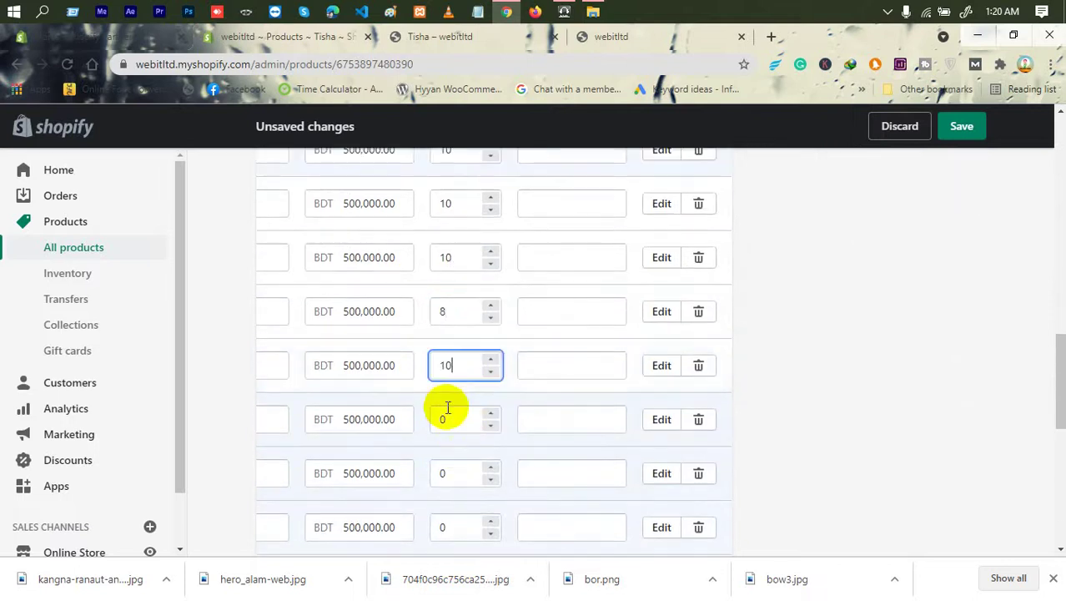
# - Set the quantity of the eighth through twelfth variants to 10 each
pyautogui.doubleClick(442, 418)
pyautogui.write('10')
pyautogui.doubleClick(443, 472)
pyautogui.write('10')
pyautogui.scroll(-1, 478, 481)
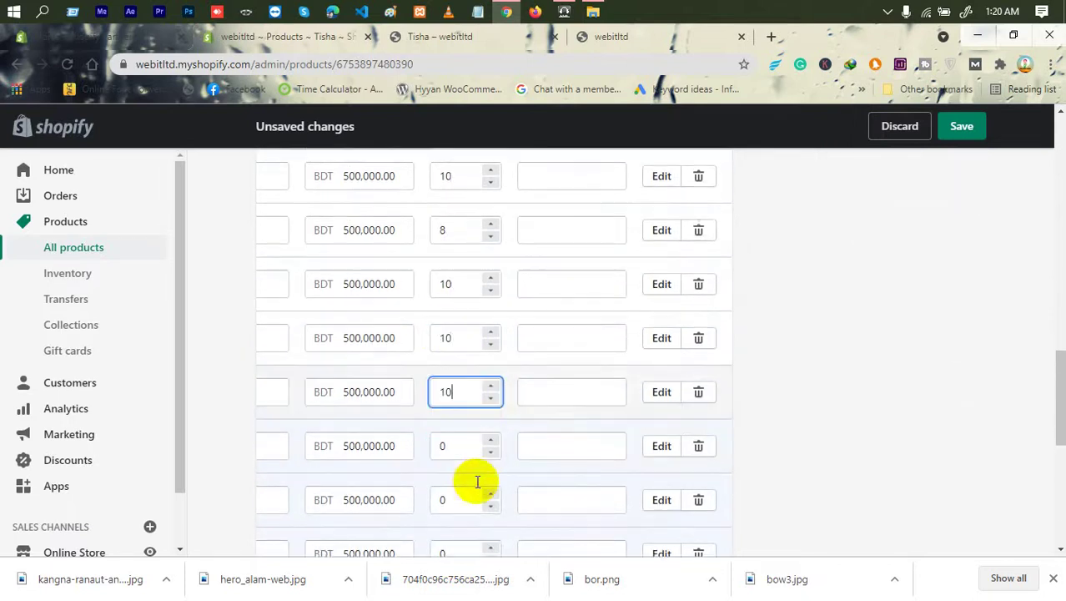
pyautogui.scroll(-1, 477, 481)
pyautogui.doubleClick(443, 370)
pyautogui.write('10')
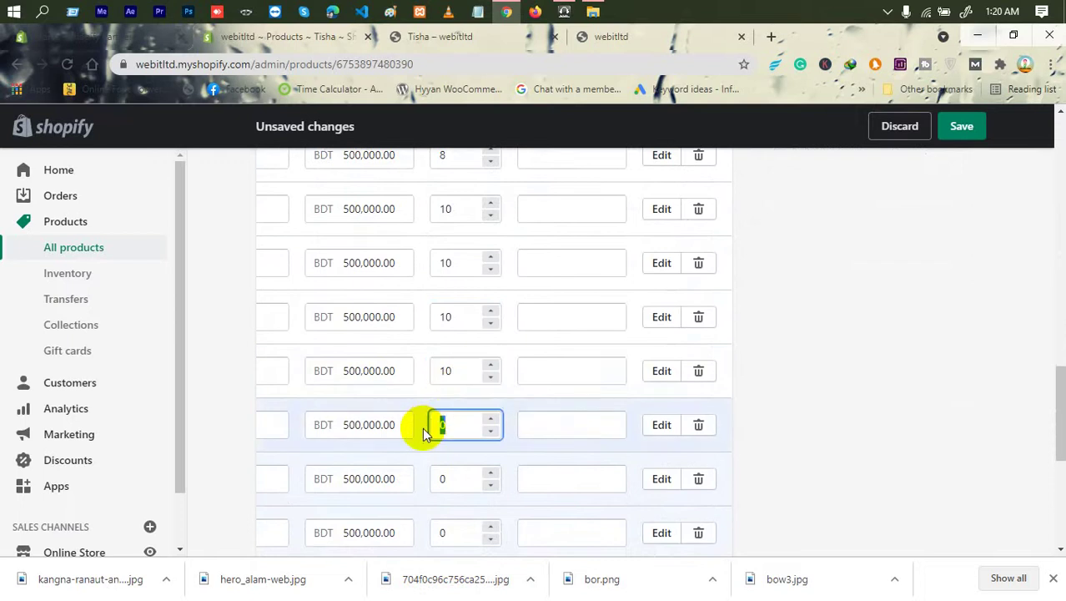
pyautogui.write('1010')
# - Set the quantity of the last four variants to 10 each and save the product
pyautogui.scroll(-3, 450, 417)
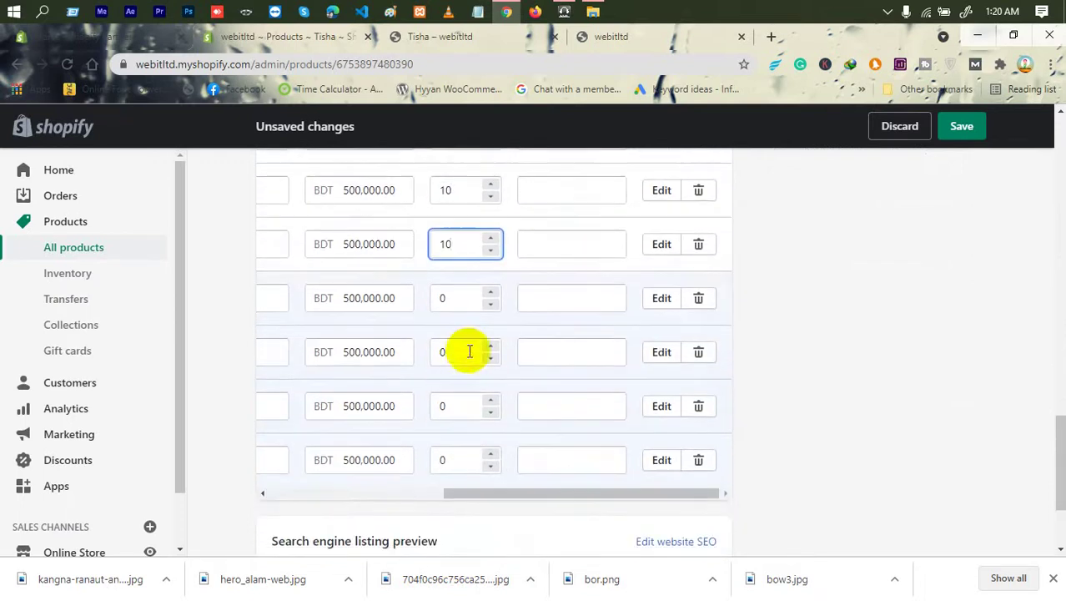
pyautogui.doubleClick(447, 297)
pyautogui.write('10')
pyautogui.doubleClick(441, 351)
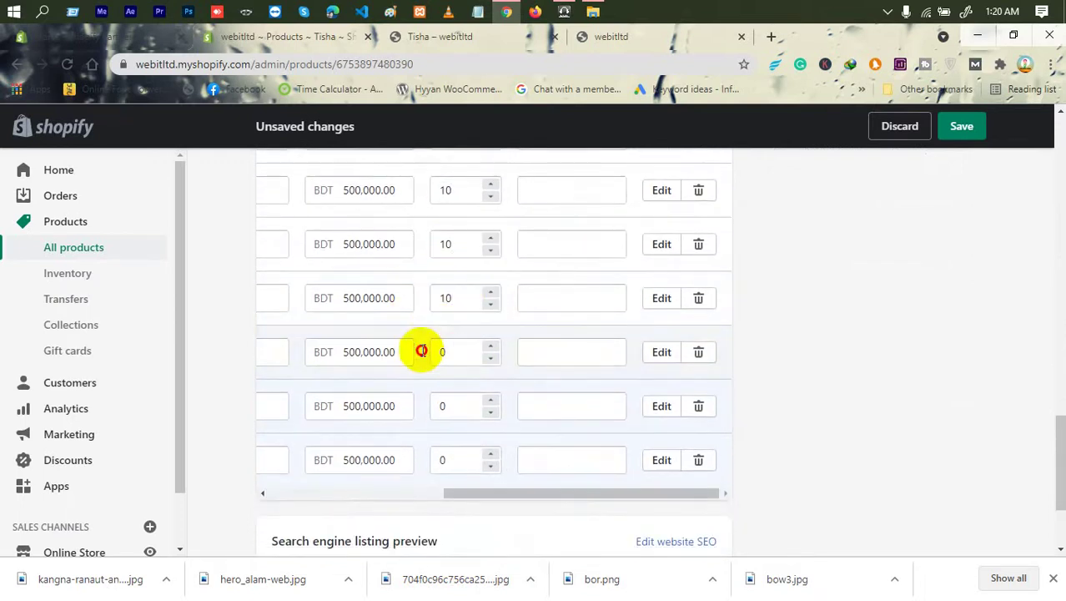
pyautogui.write('1010')
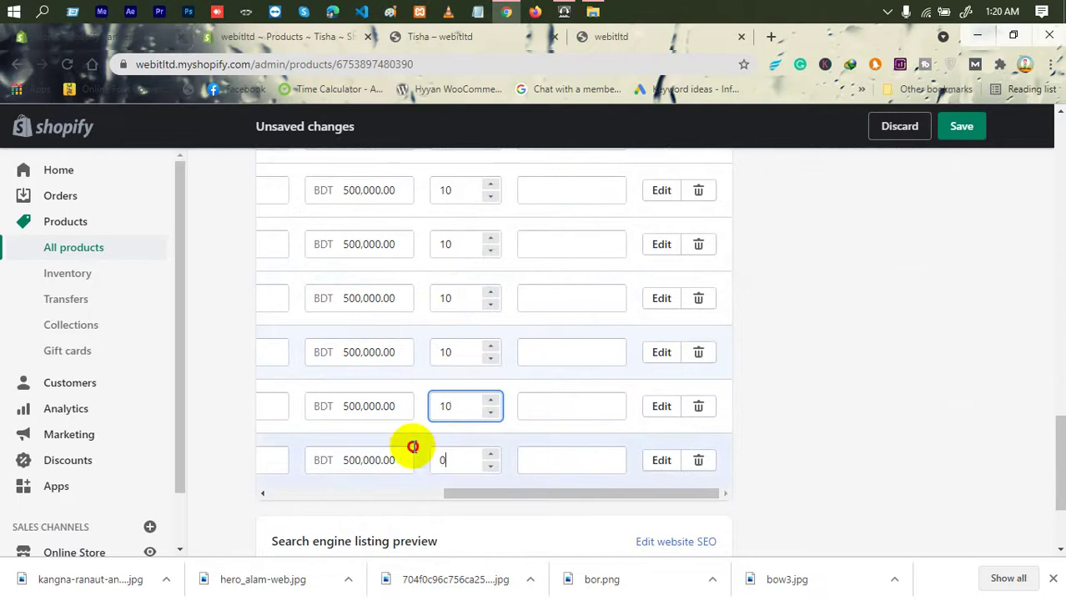
pyautogui.doubleClick(442, 459)
pyautogui.write('10')
pyautogui.scroll(-2, 667, 381)
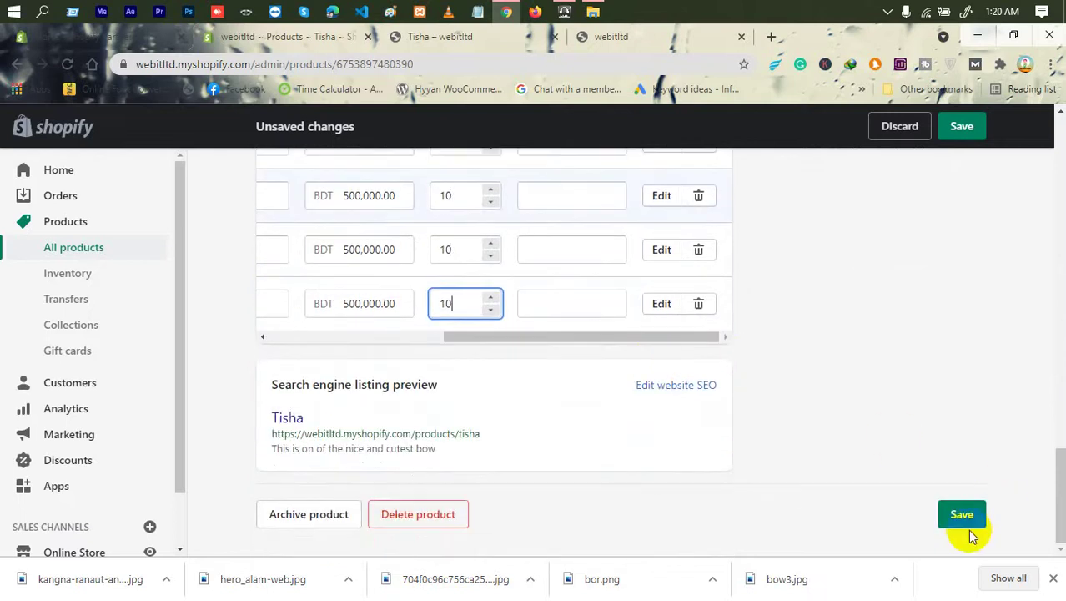
pyautogui.click(964, 524)
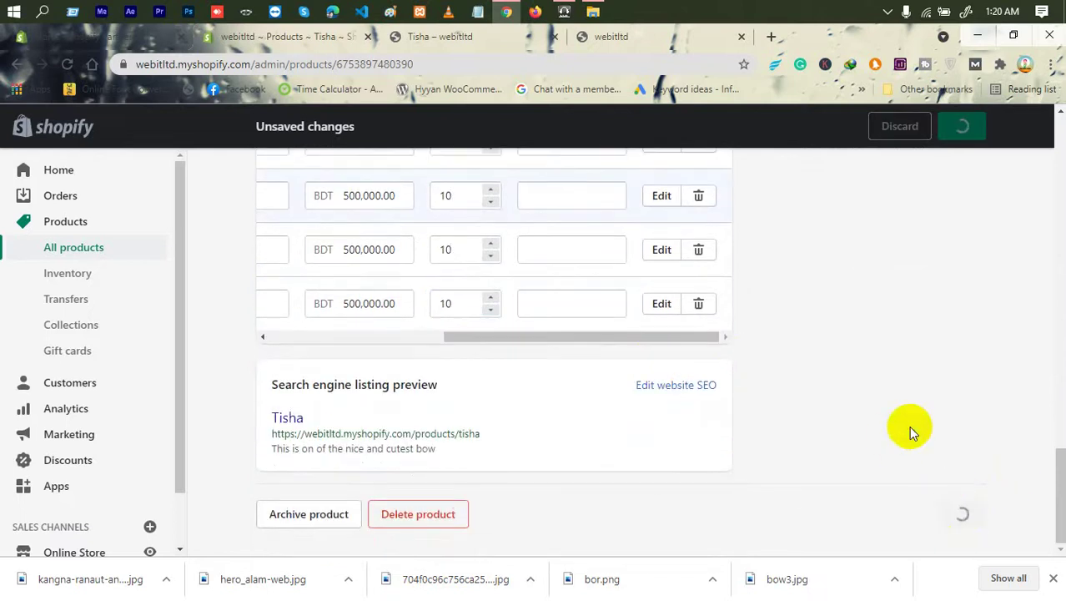
# - Try to reload the earlier store preview of Tisha and continue shopping from it
pyautogui.click(466, 36)
pyautogui.rightClick(329, 227)
pyautogui.click(345, 239)
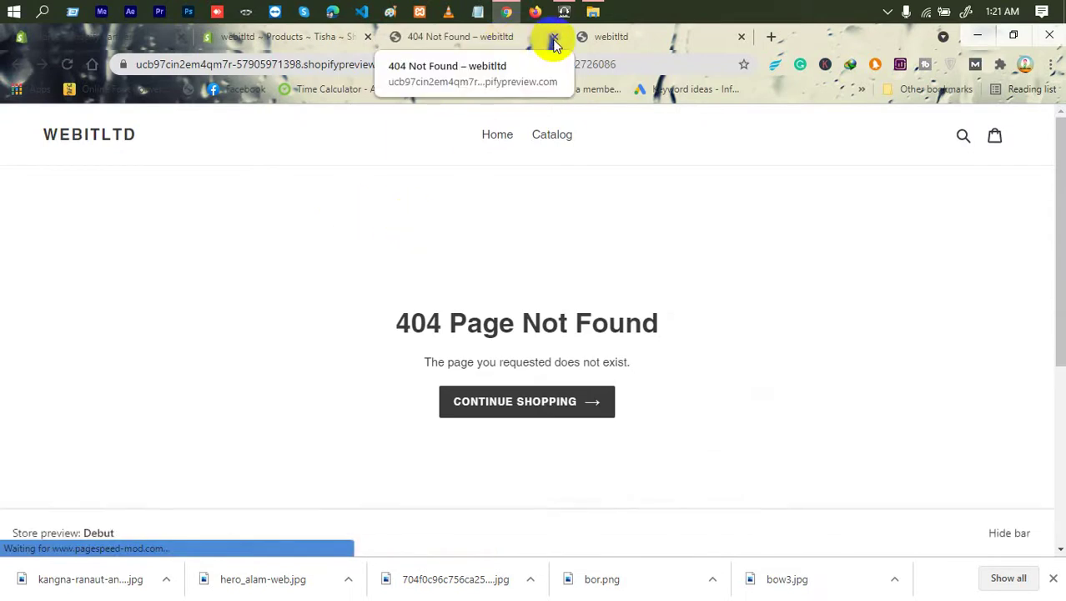
pyautogui.click(511, 401)
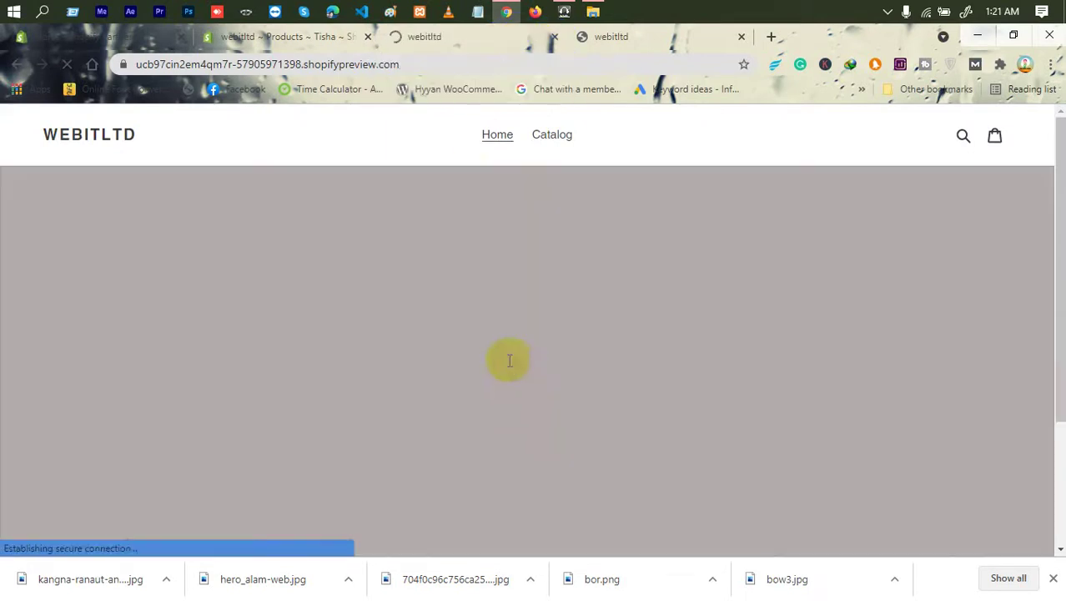
# - Open a new store preview of Tisha from its admin page and select size M and color green
pyautogui.click(298, 36)
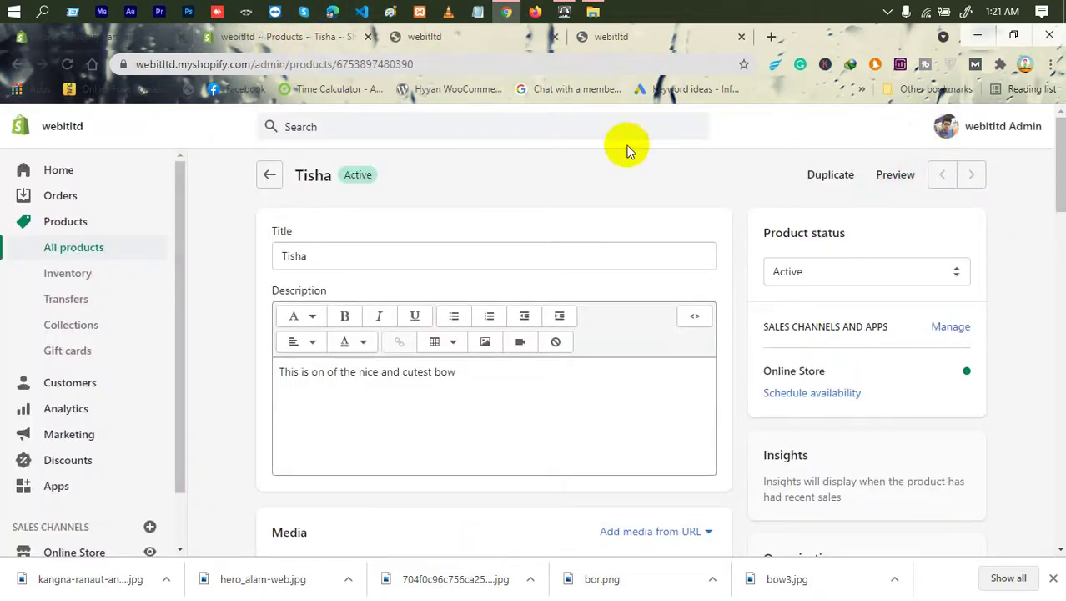
pyautogui.click(872, 177)
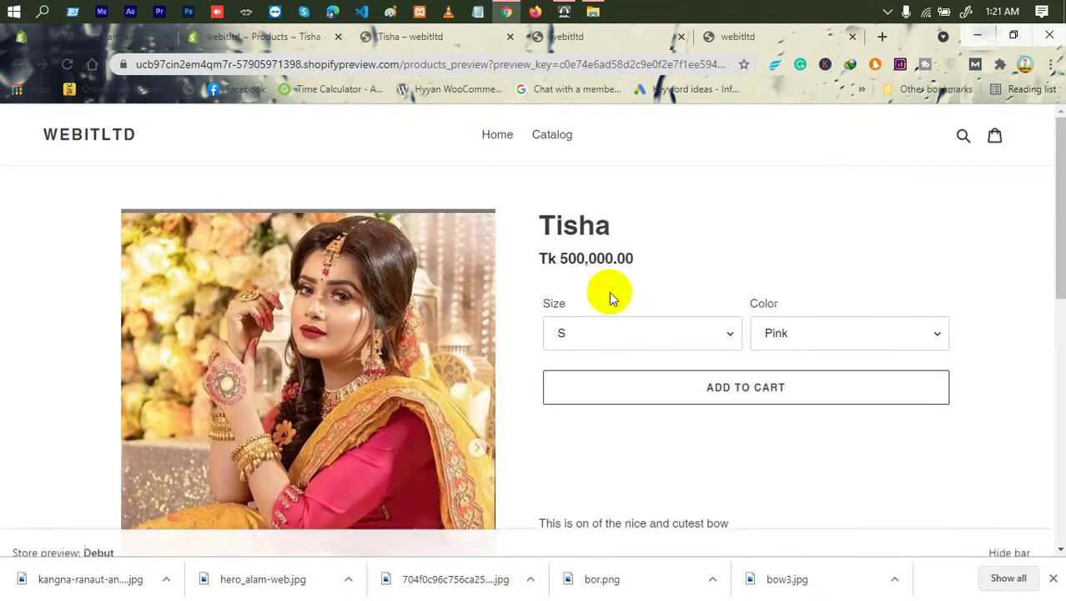
pyautogui.click(690, 340)
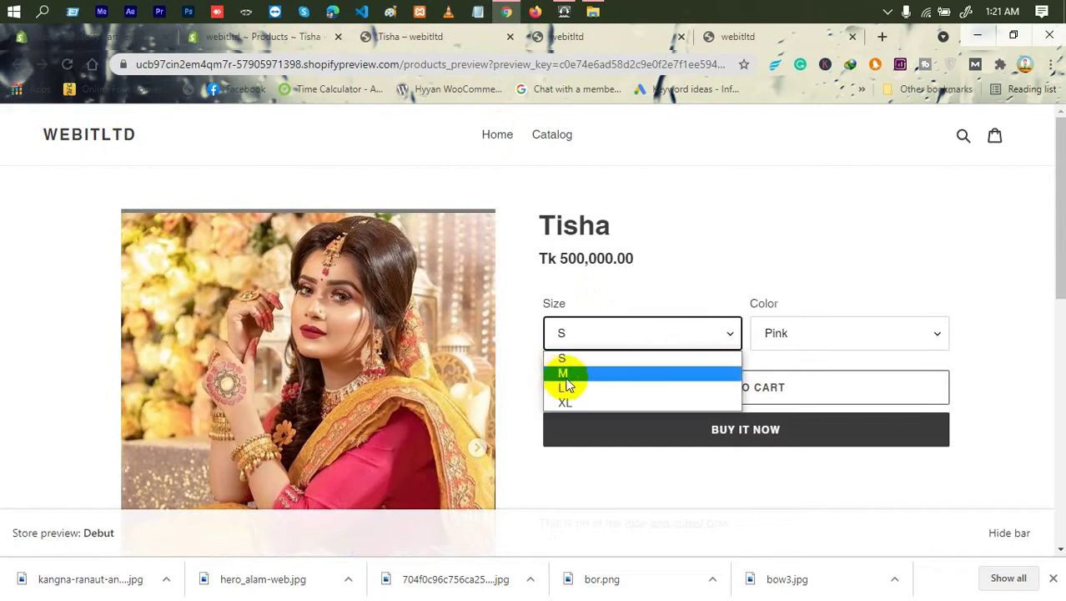
pyautogui.click(564, 375)
pyautogui.click(803, 338)
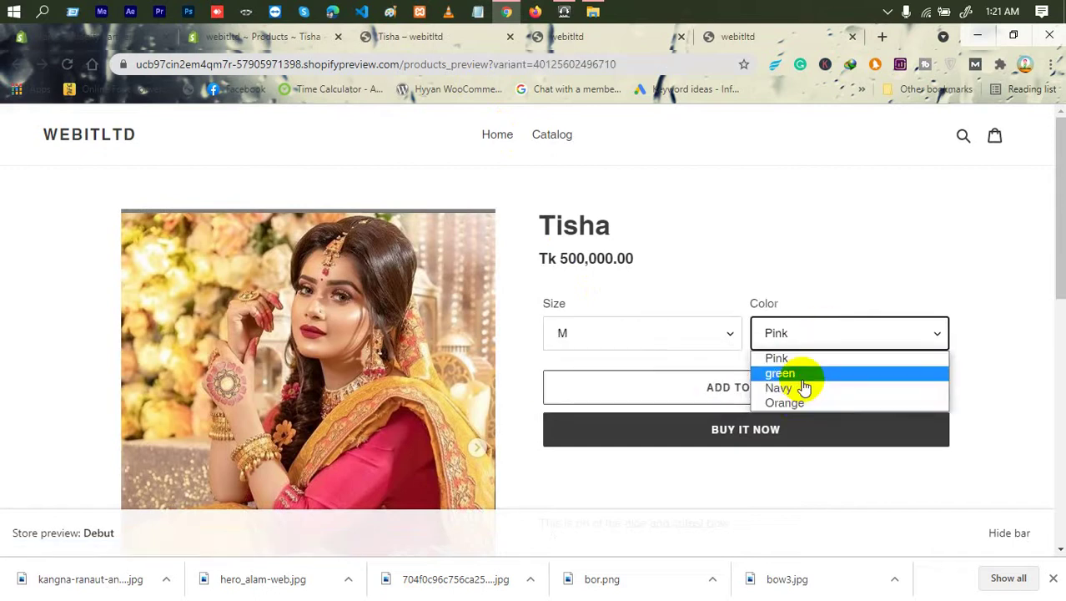
pyautogui.click(800, 376)
# - Examine the previewed Tisha page, including its purchase options, description and image thumbnails
pyautogui.scroll(-1, 396, 343)
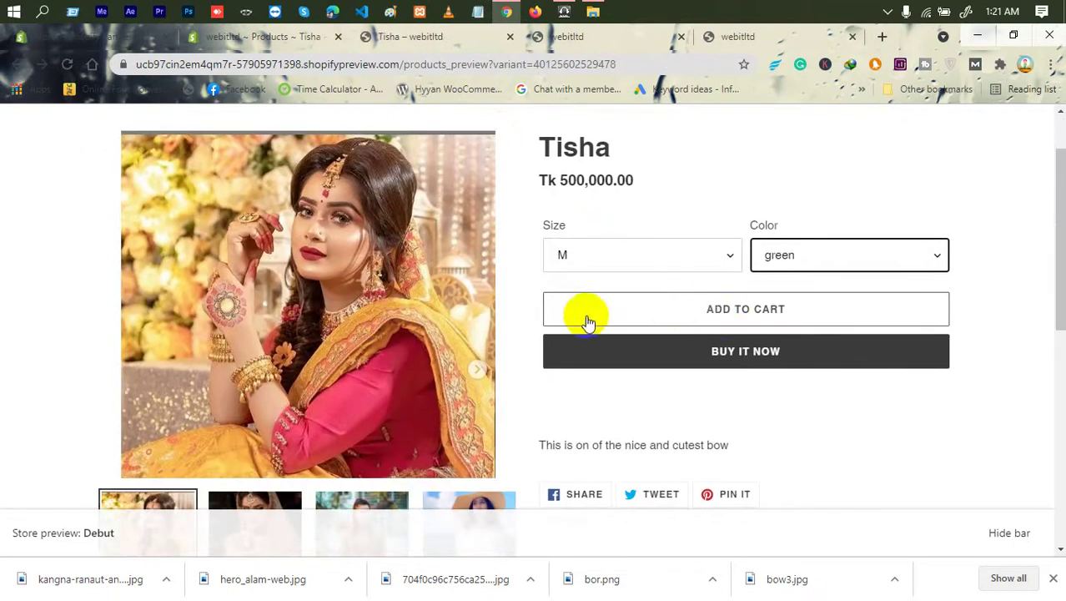
pyautogui.scroll(-1, 695, 348)
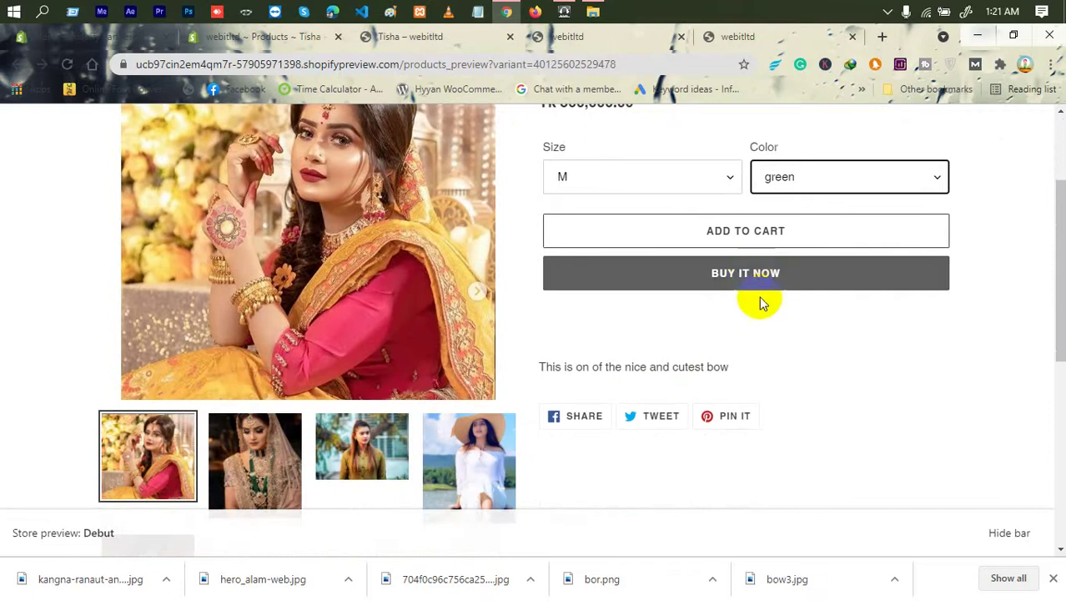
pyautogui.scroll(-1, 702, 310)
pyautogui.scroll(2, 330, 383)
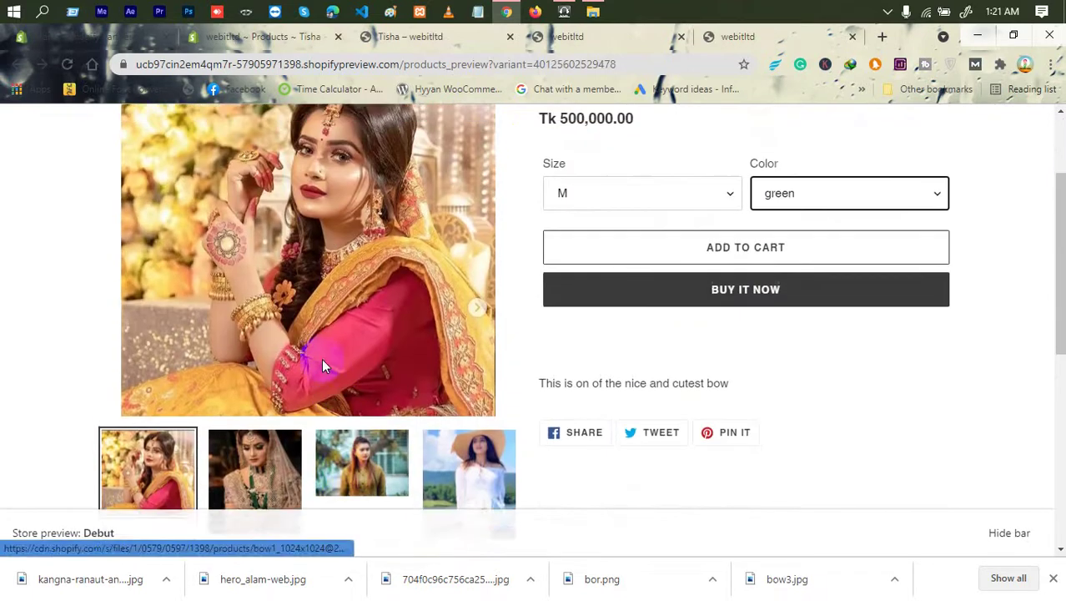
pyautogui.scroll(-1, 309, 267)
pyautogui.scroll(1, 306, 274)
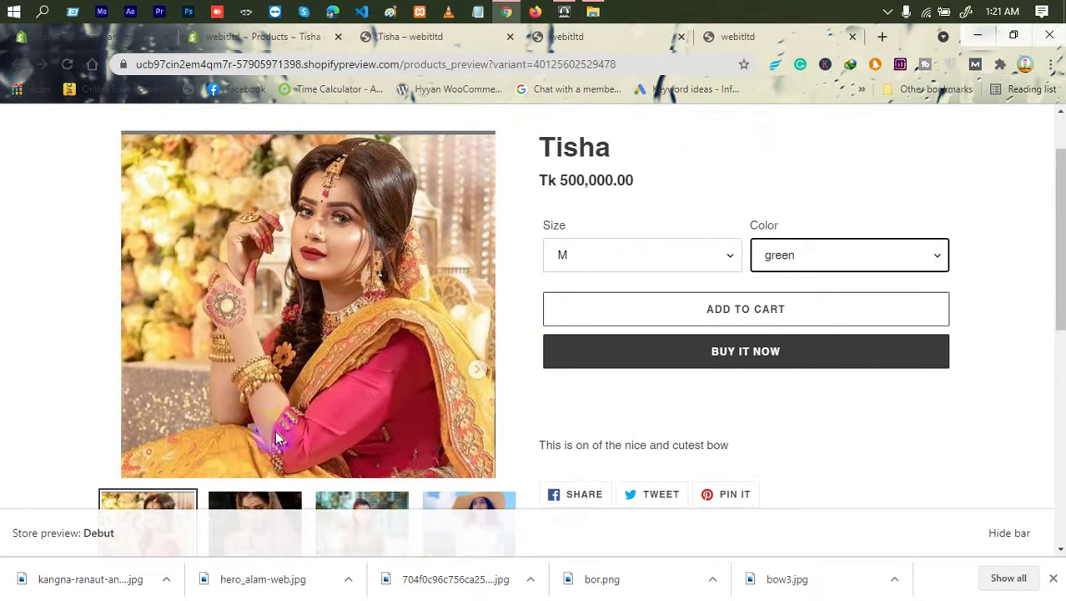
pyautogui.scroll(-2, 278, 438)
pyautogui.scroll(3, 283, 409)
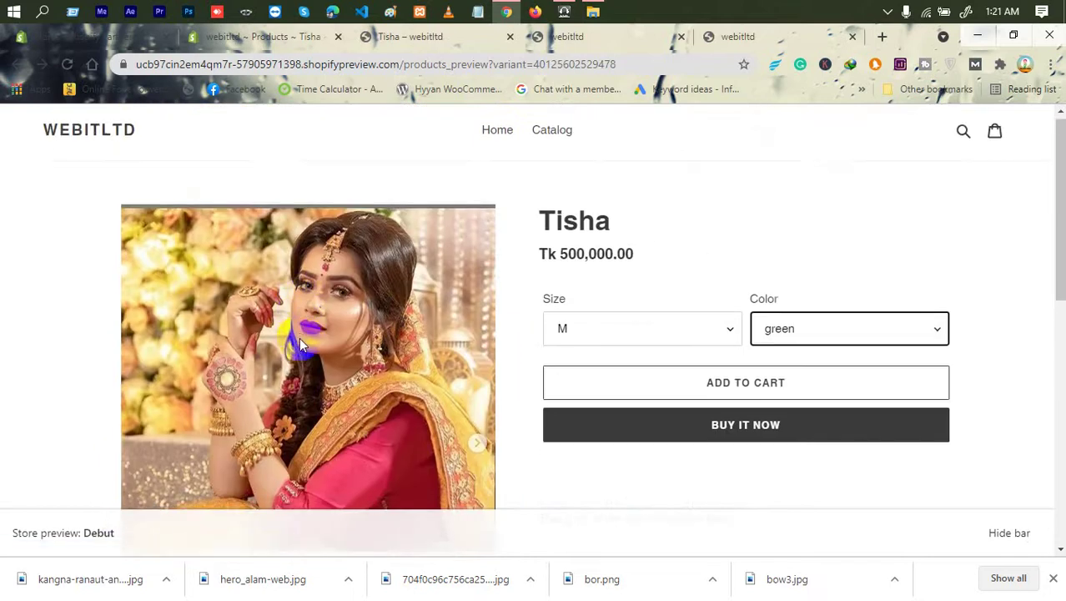
pyautogui.scroll(-1, 299, 337)
pyautogui.scroll(-2, 275, 401)
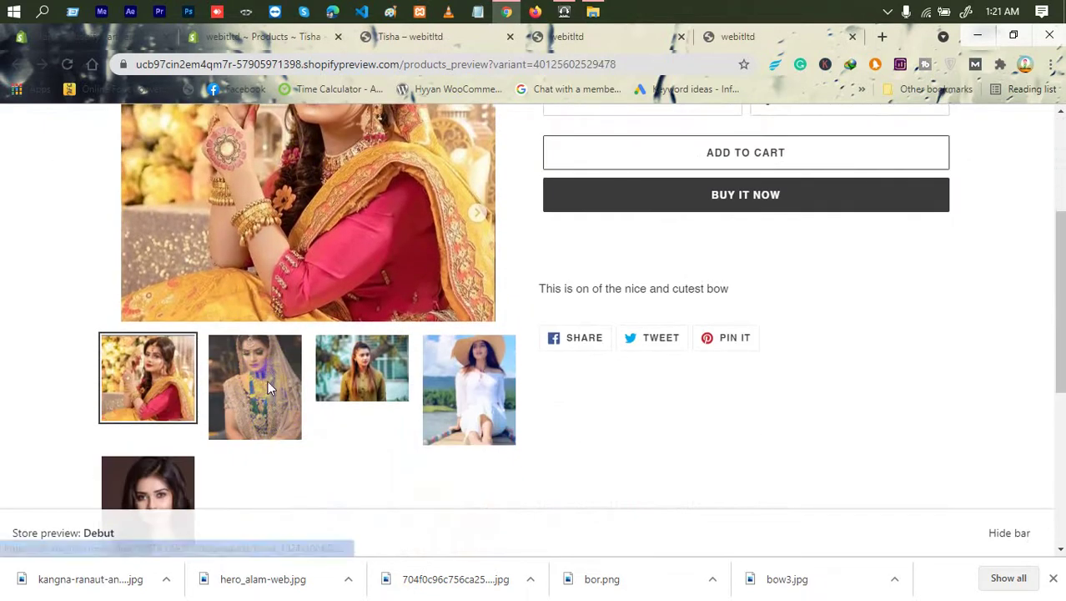
# - View the second through fifth images in the product's gallery and look over the page footer
pyautogui.click(267, 386)
pyautogui.scroll(3, 273, 380)
pyautogui.scroll(-3, 317, 305)
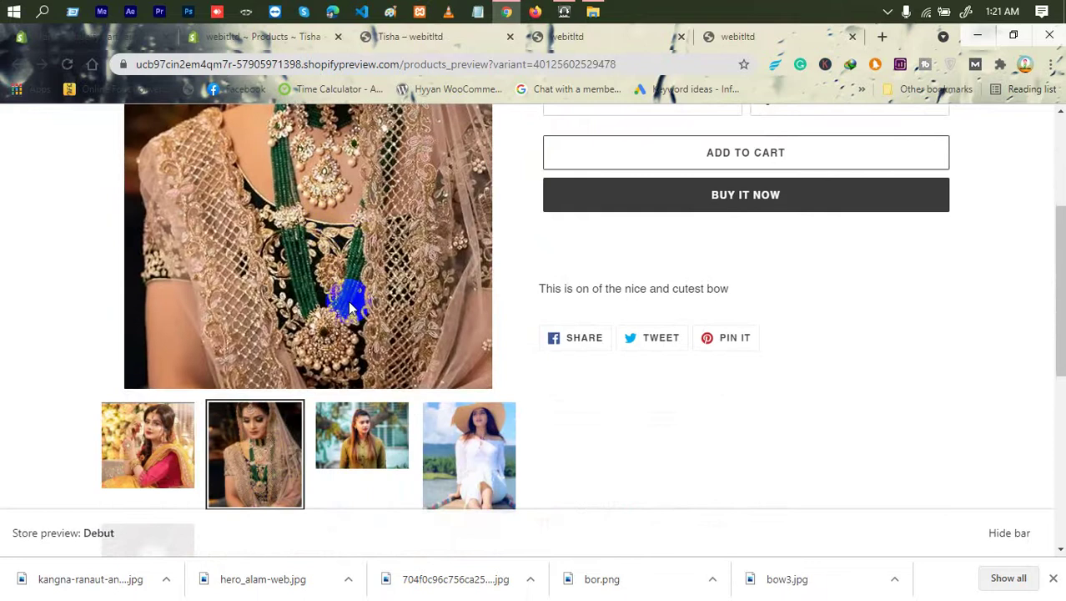
pyautogui.scroll(2, 369, 393)
pyautogui.scroll(-3, 392, 392)
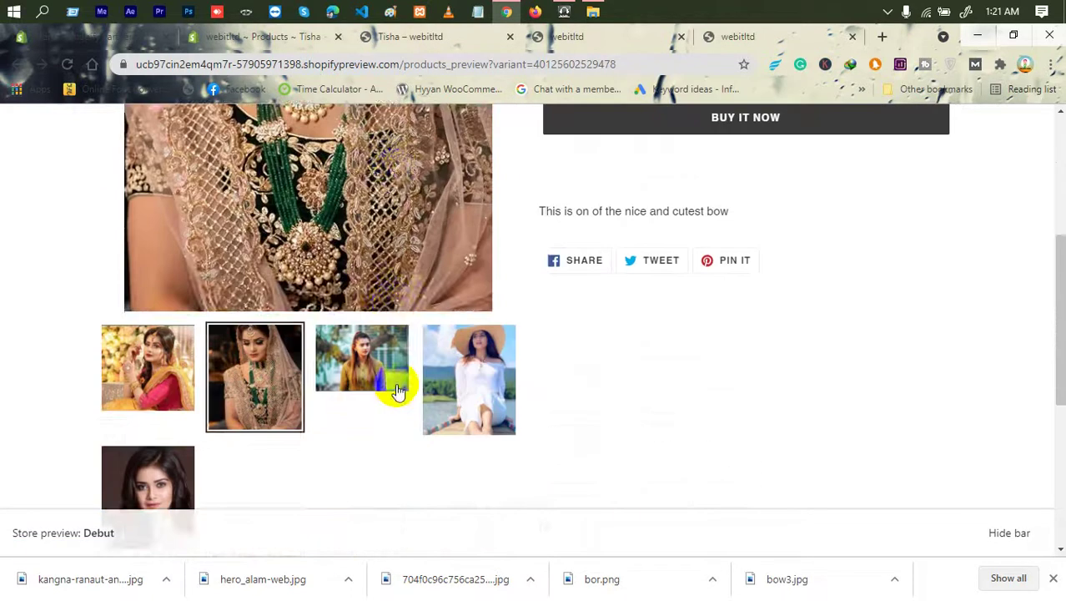
pyautogui.click(380, 347)
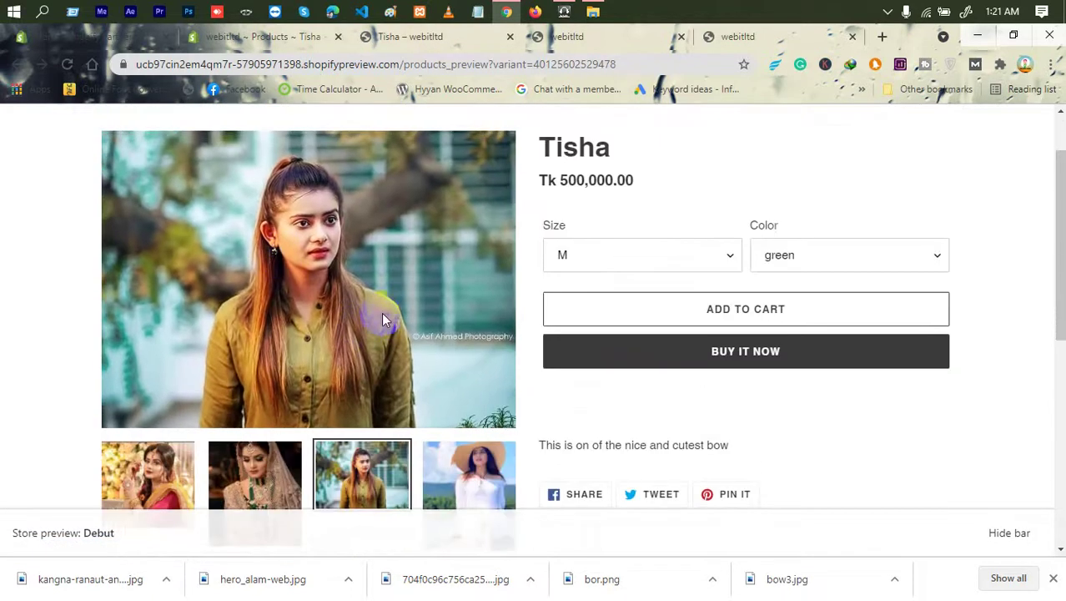
pyautogui.click(466, 454)
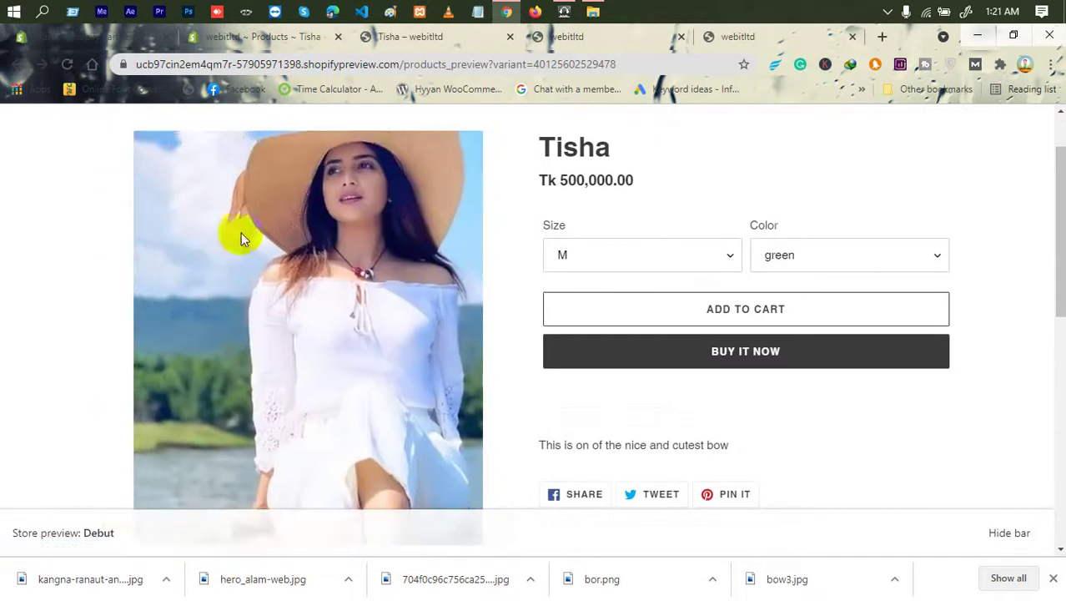
pyautogui.scroll(-4, 325, 280)
pyautogui.click(188, 398)
pyautogui.scroll(-3, 298, 385)
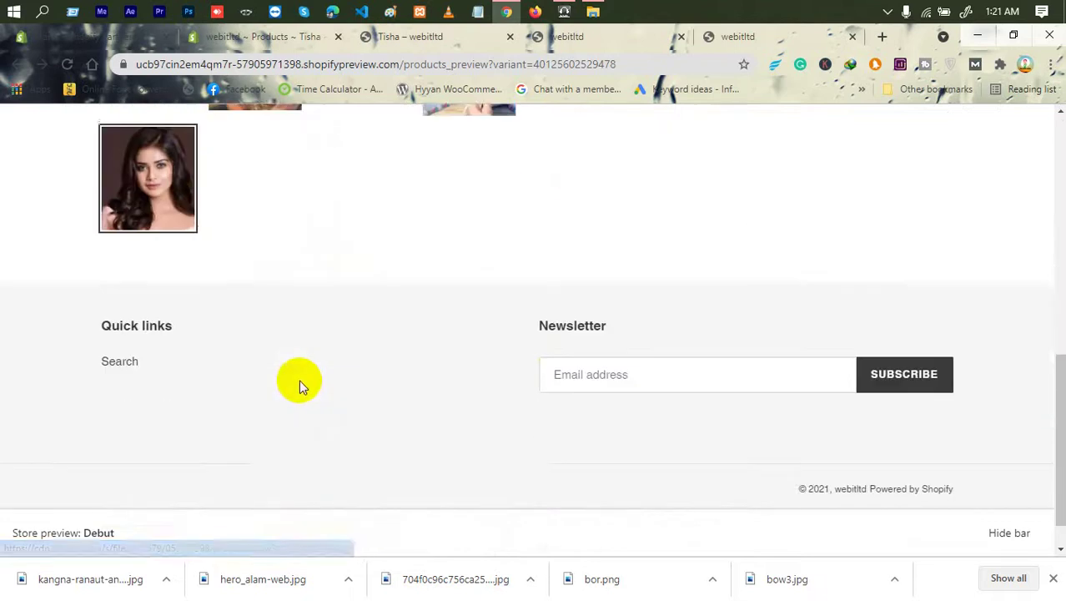
pyautogui.scroll(-1, 302, 386)
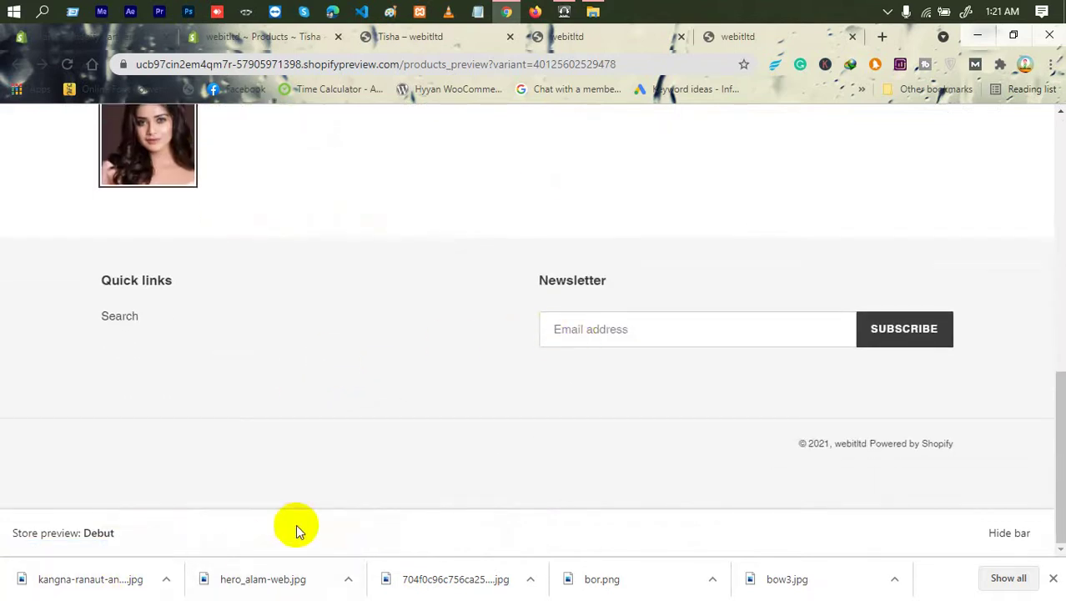
# - Check the available size choices without changing the selection and review the product page once more
pyautogui.scroll(10, 405, 209)
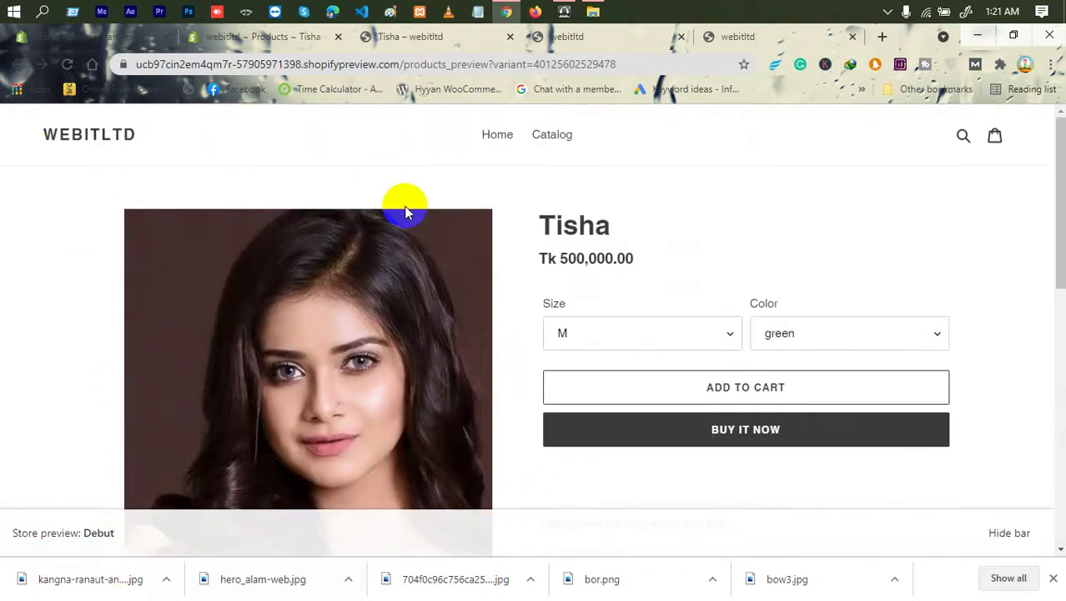
pyautogui.click(604, 340)
pyautogui.click(603, 340)
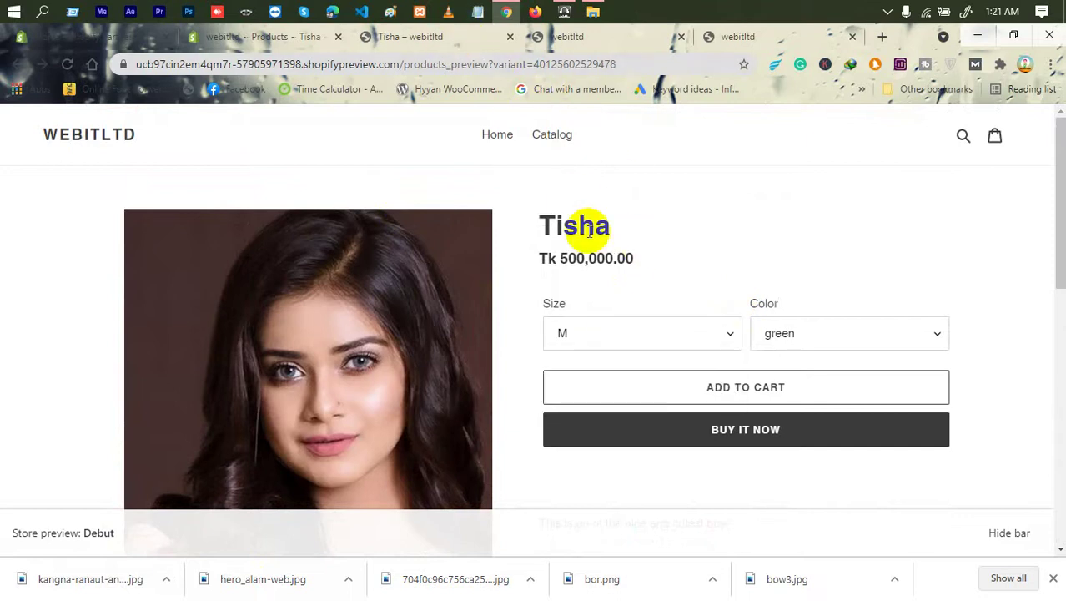
pyautogui.scroll(-3, 567, 201)
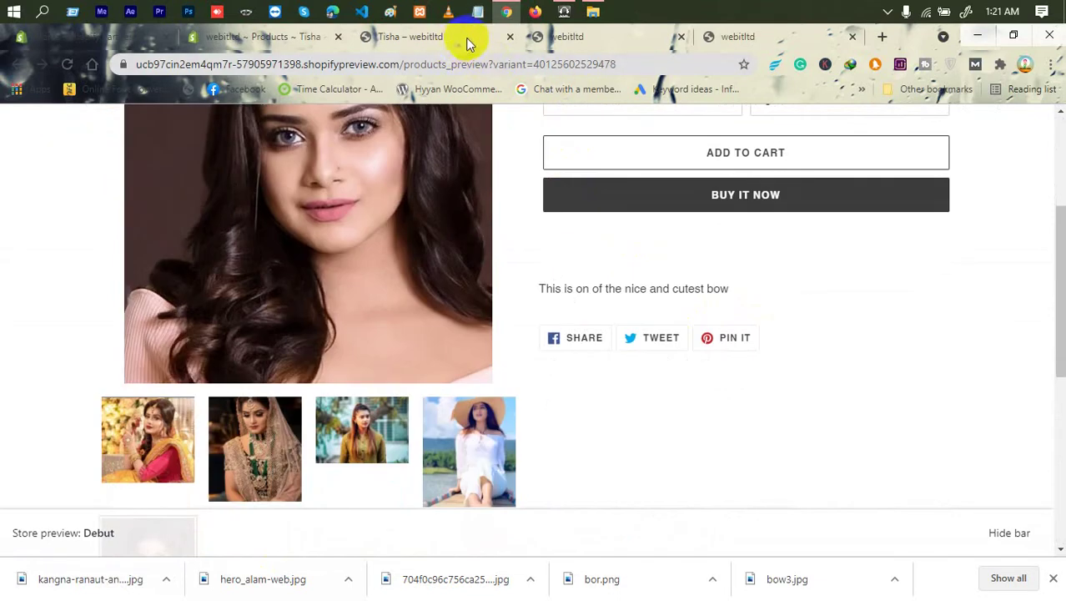